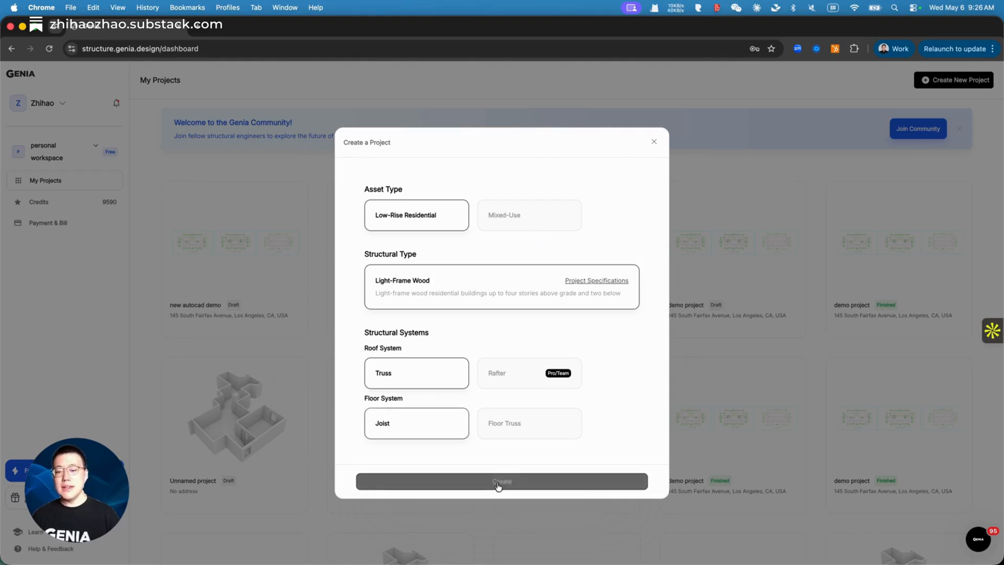
Step: Create the project with the chosen systems to reach the Basic Info CAD/Revit upload step
left_click(518, 482)
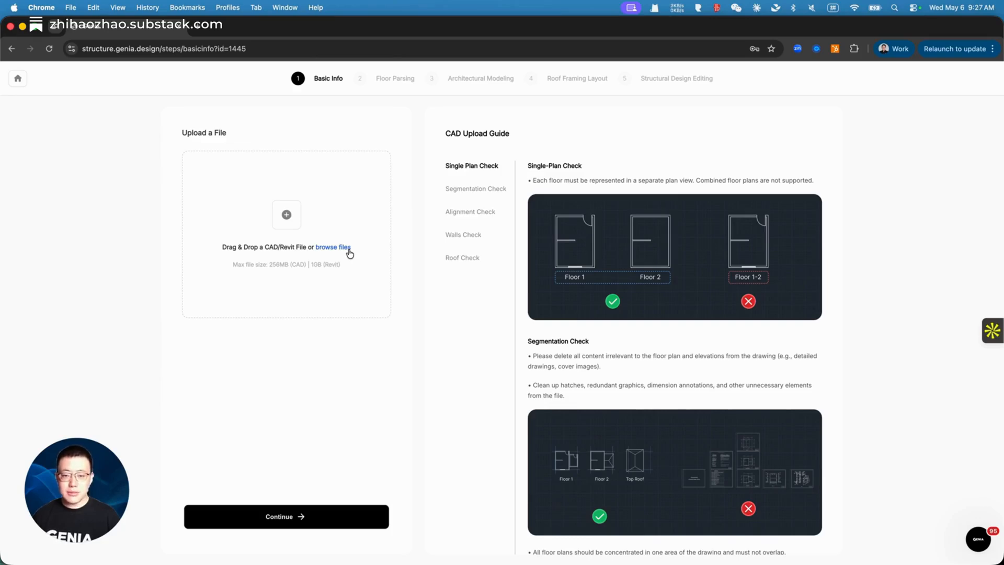
Step: View the 3.dwg floor and roof plans in AutoCAD, then return to the Genia upload page
mouse_move(1002, 366)
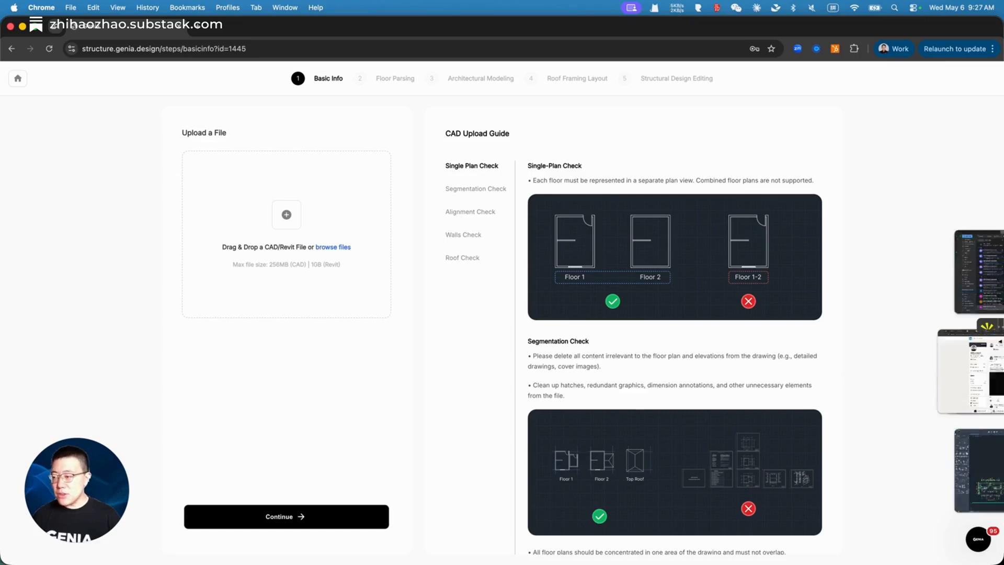
left_click(950, 467)
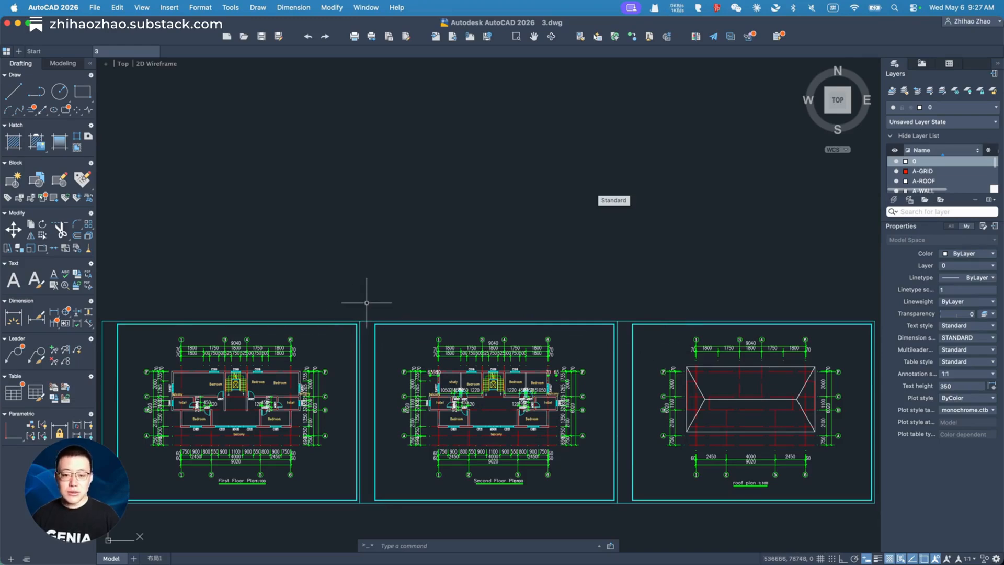
mouse_move(1003, 314)
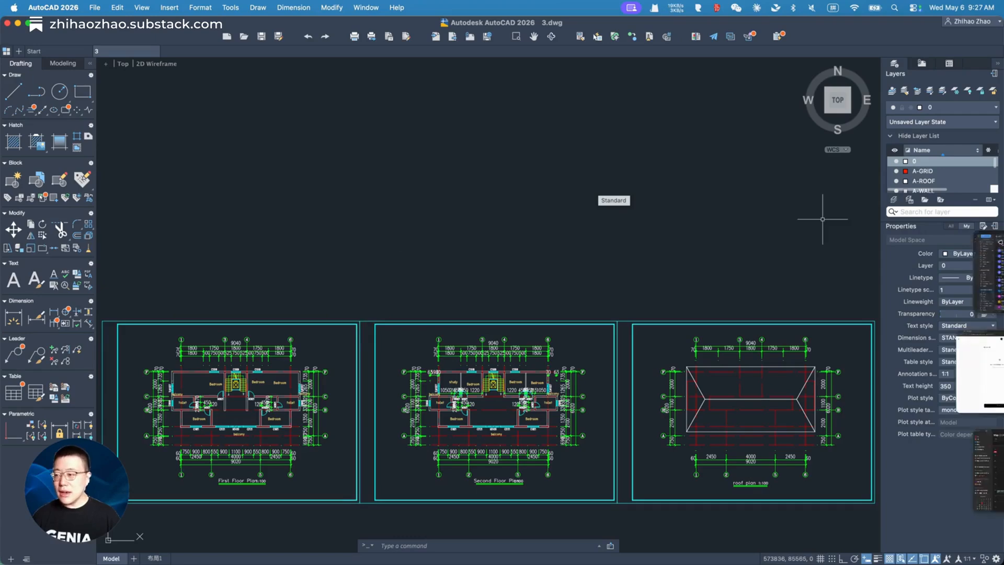
left_click(905, 361)
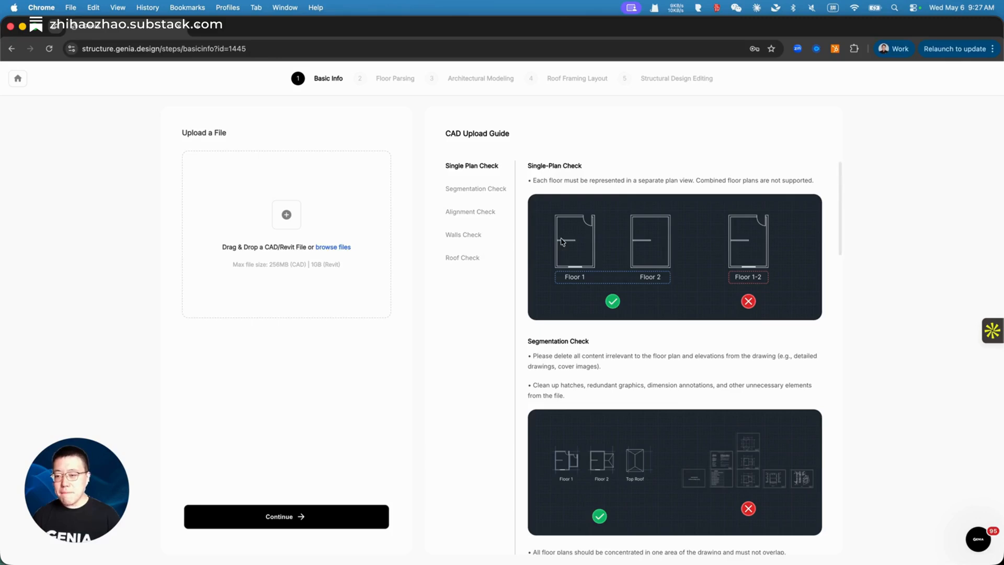
Step: Read through the CAD Upload Guide, highlighting the A-WALL and A-ROOF layer requirements
scroll(631, 340, "down", 5)
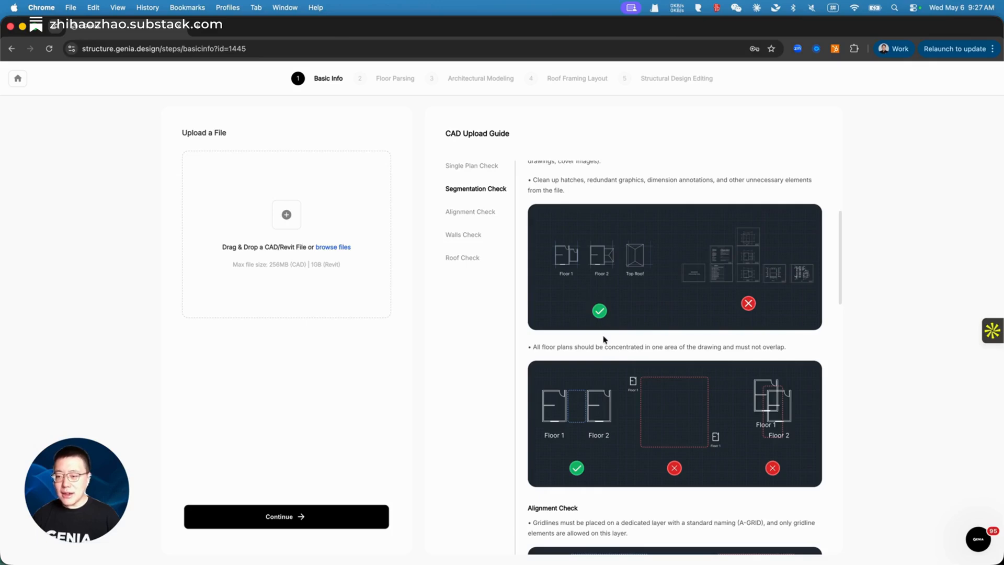
scroll(619, 356, "down", 1)
scroll(618, 355, "down", 5)
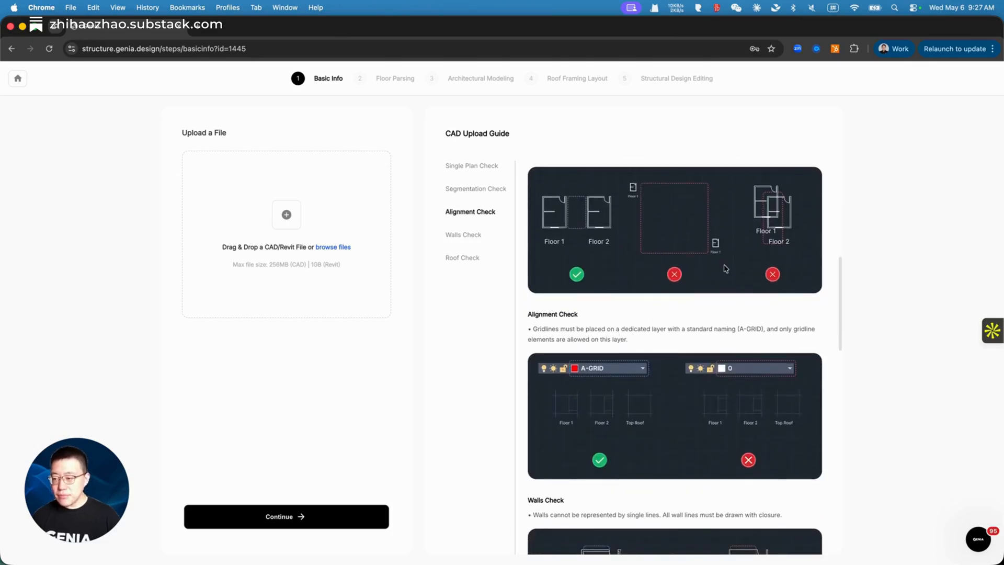
scroll(670, 356, "down", 3)
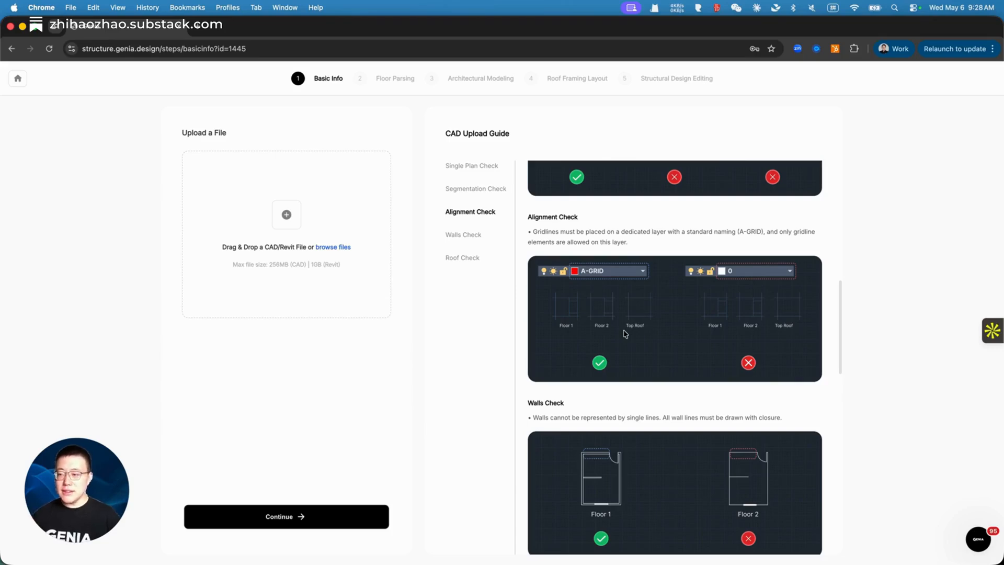
scroll(625, 333, "down", 5)
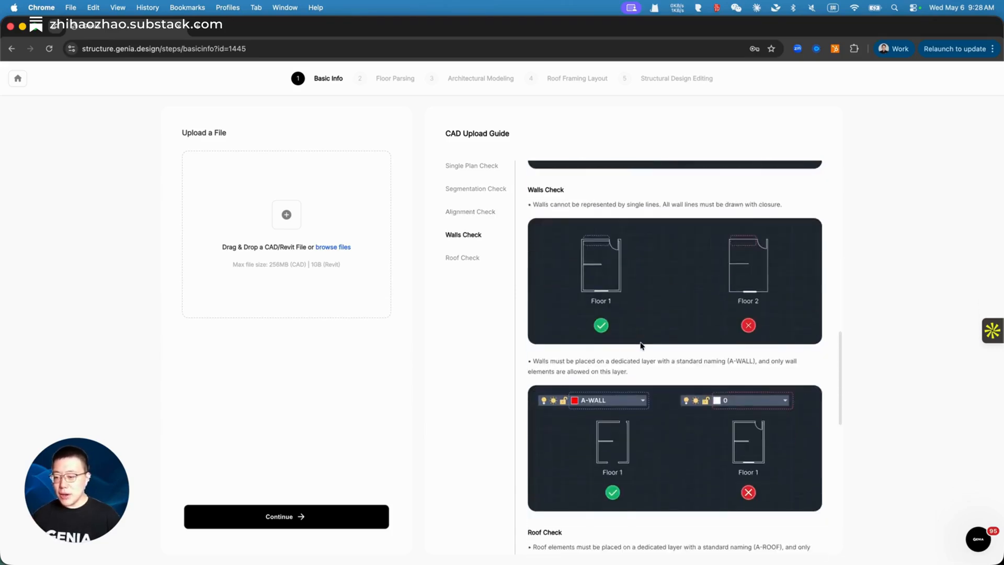
scroll(642, 346, "down", 3)
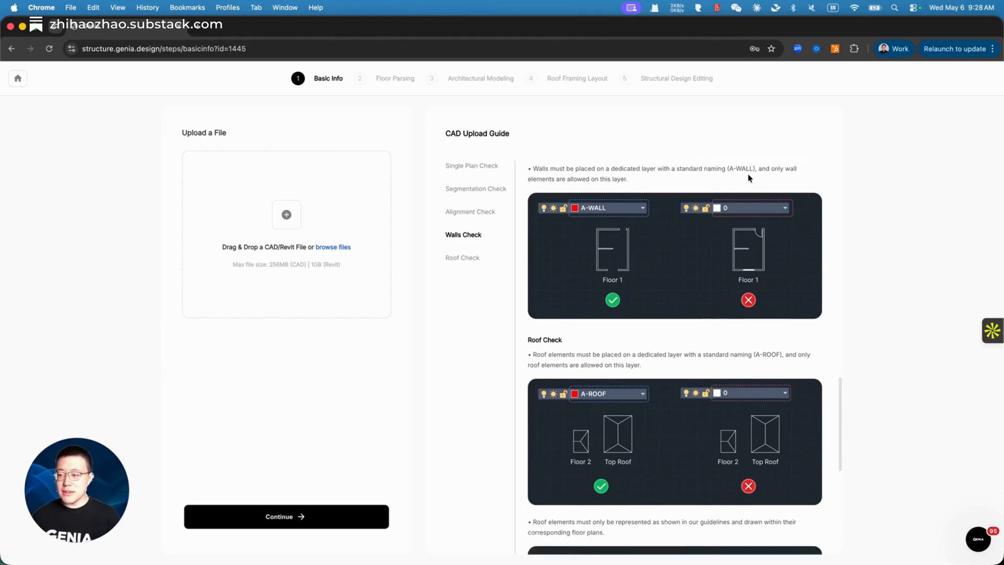
left_click_drag(752, 169, 733, 170)
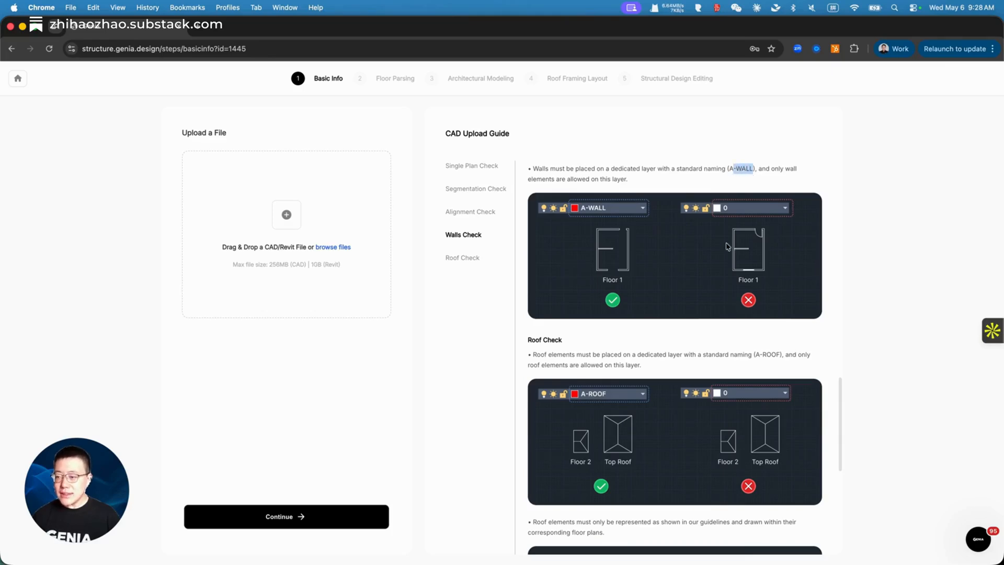
left_click_drag(784, 354, 757, 354)
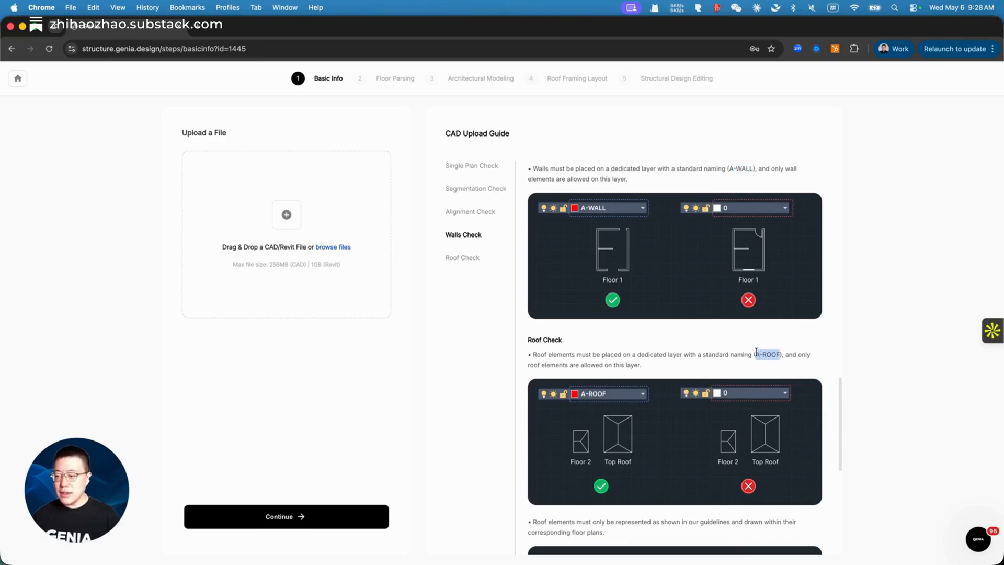
scroll(752, 401, "down", 2)
scroll(752, 400, "down", 6)
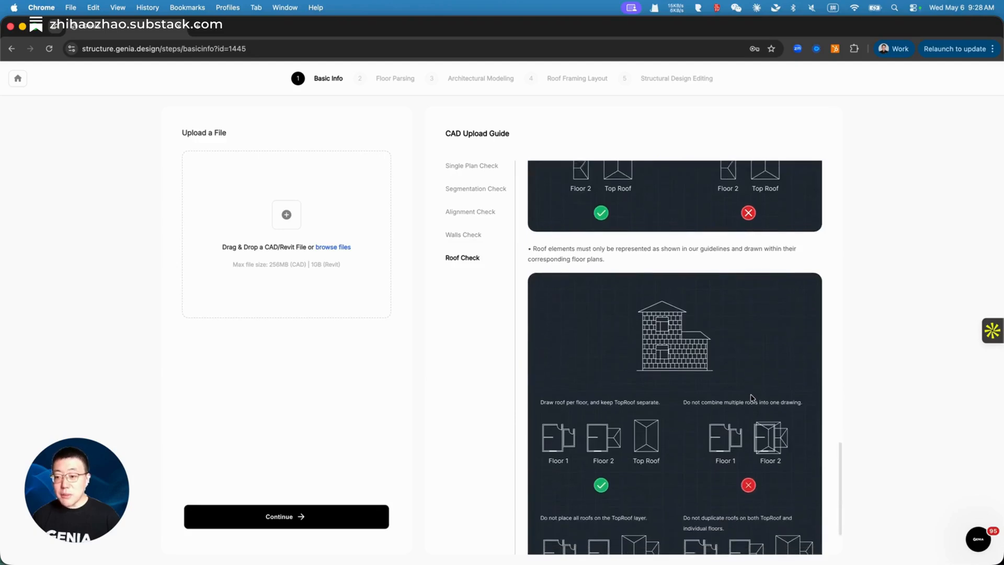
scroll(732, 361, "up", 4)
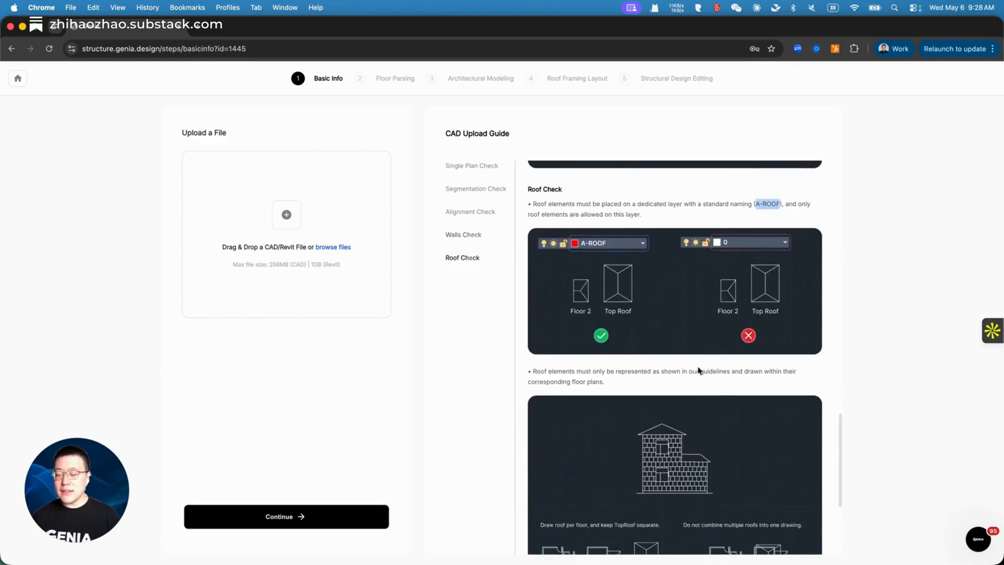
scroll(681, 458, "down", 2)
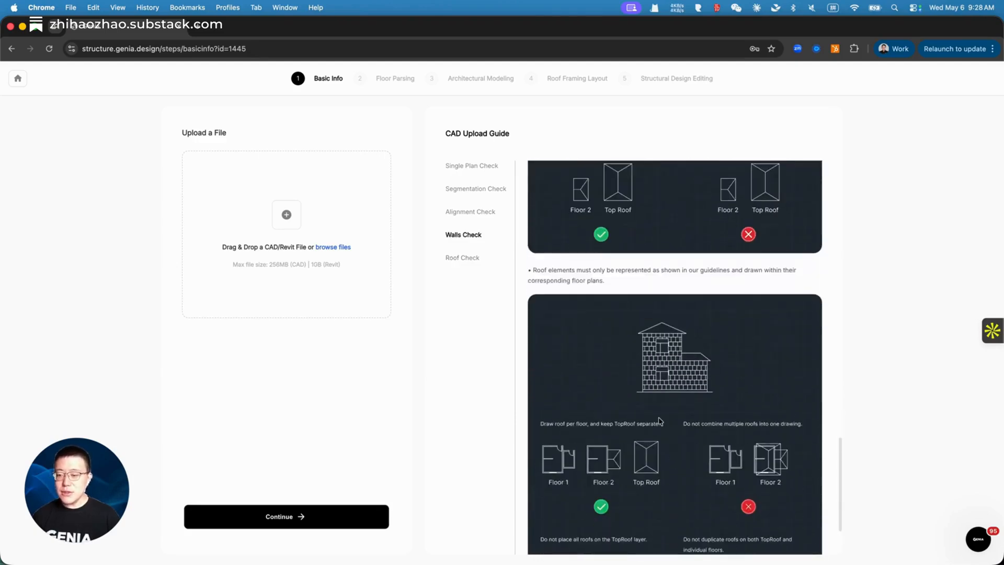
scroll(657, 420, "up", 15)
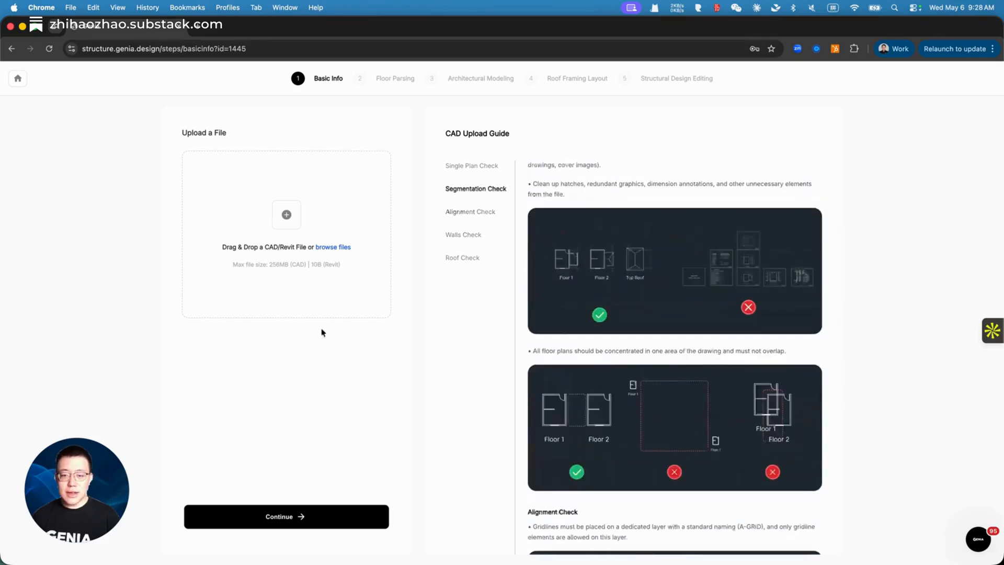
Step: Upload 3.dwg from the Documents folder as the project's CAD file
left_click(331, 247)
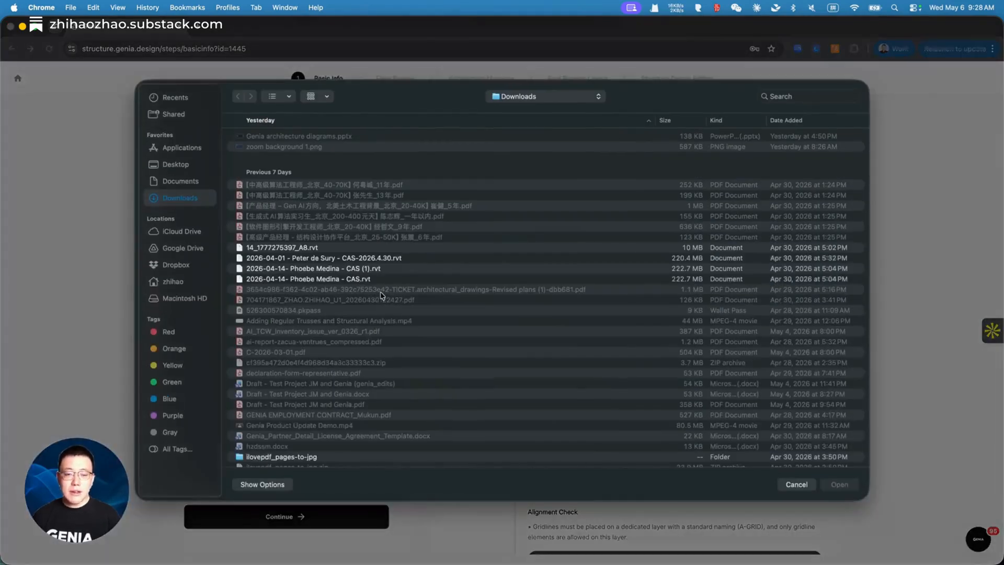
left_click(191, 186)
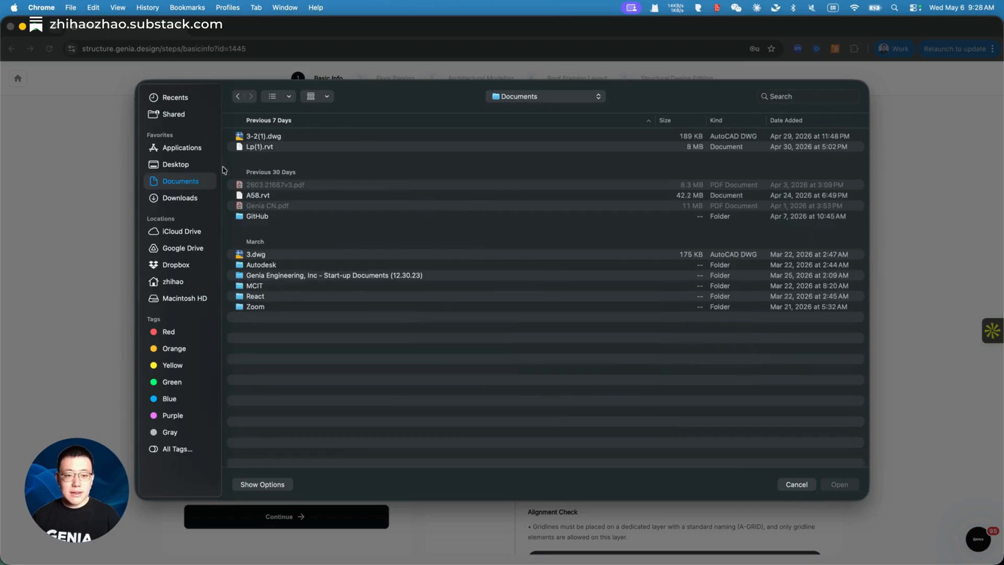
double_click(283, 254)
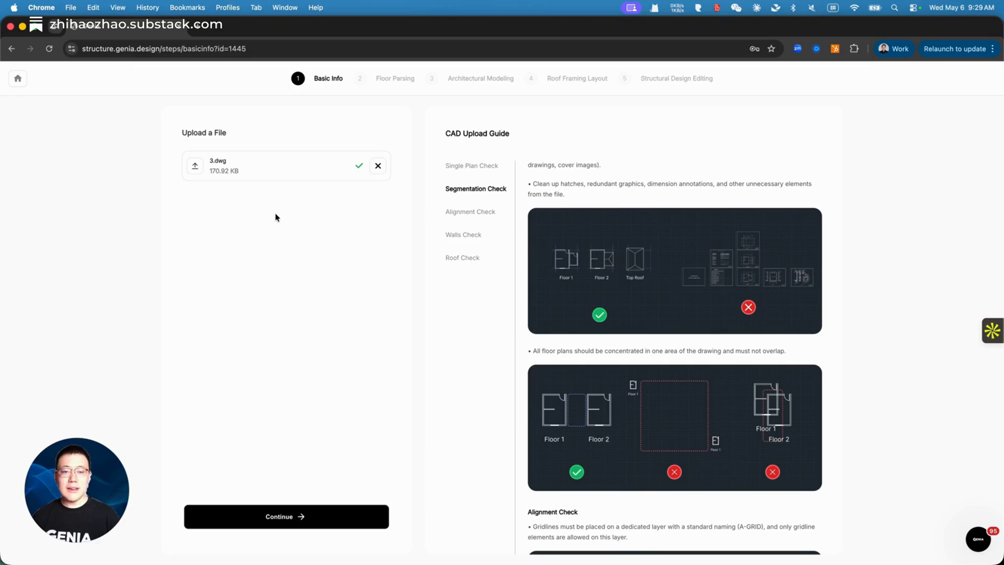
Step: Name the project 'demo project' and enter its site address from the suggestions
left_click(343, 521)
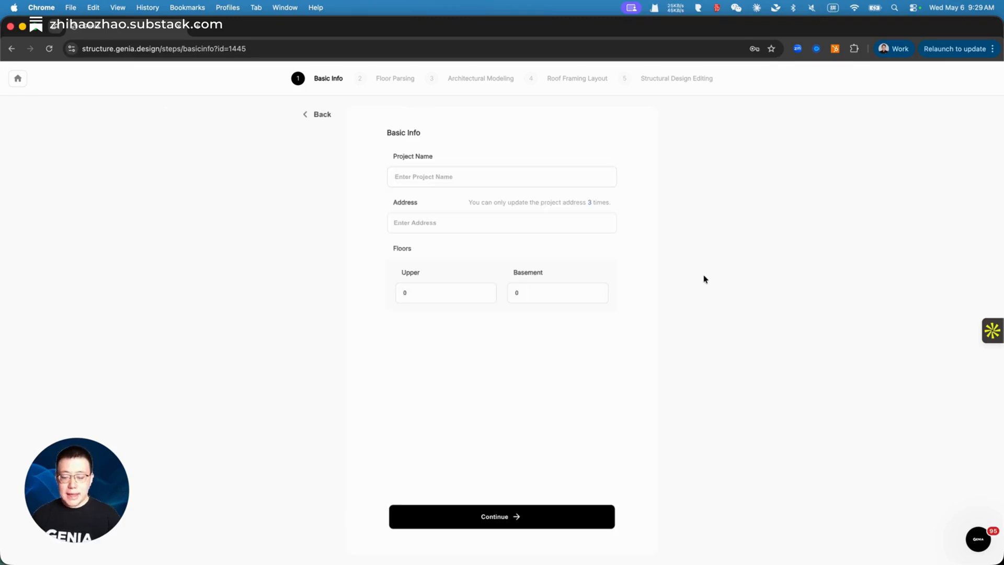
left_click(543, 178)
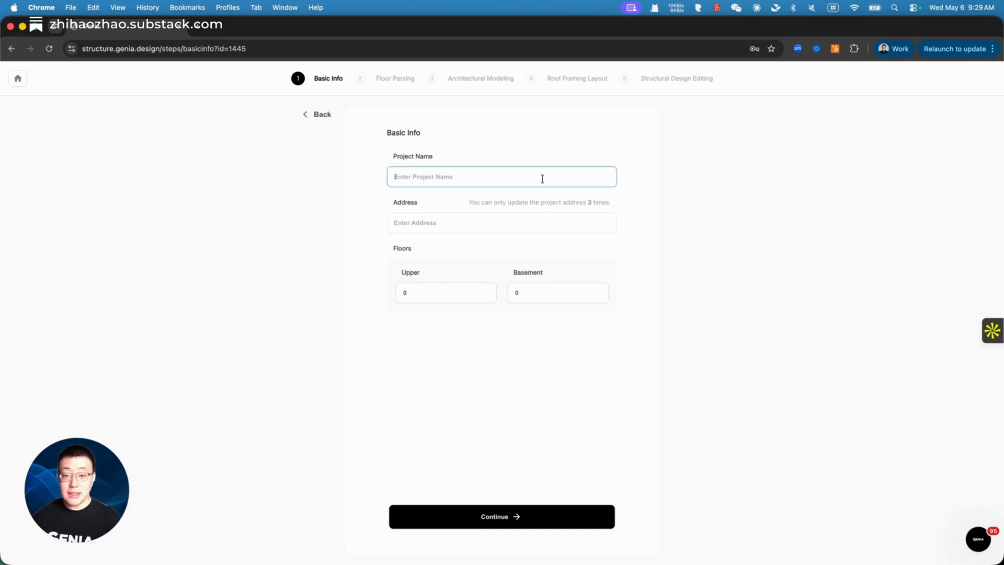
type("demo")
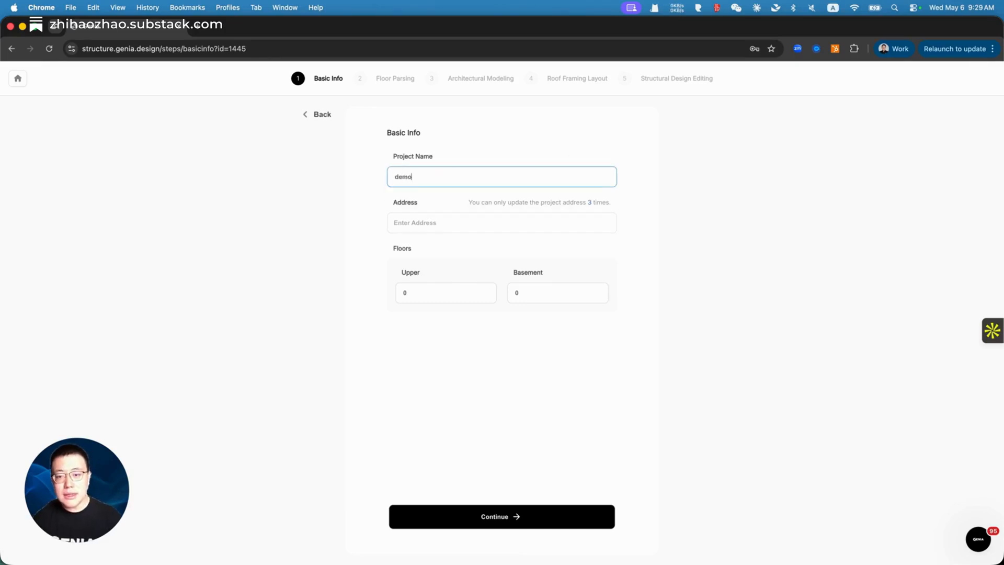
type(" project")
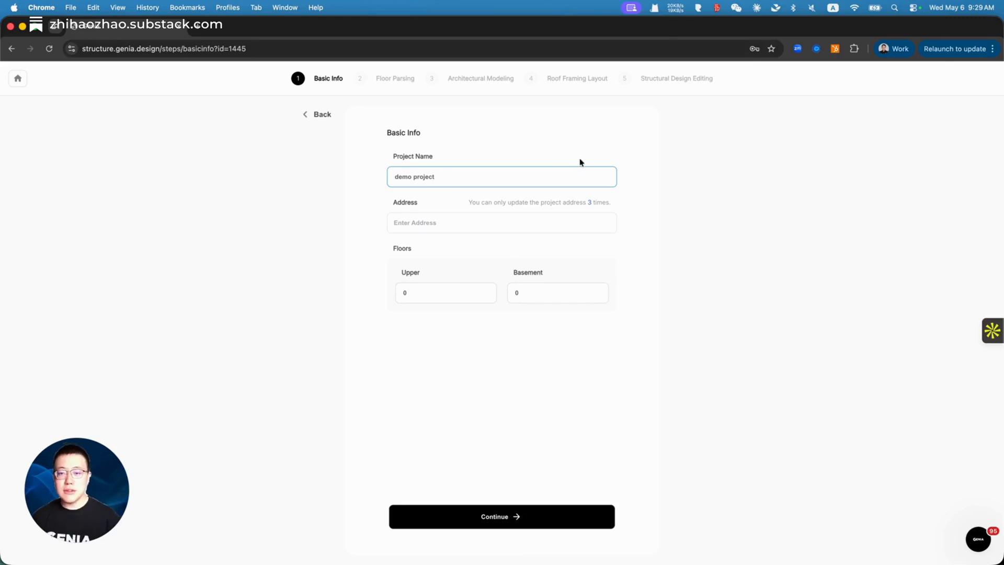
left_click(515, 227)
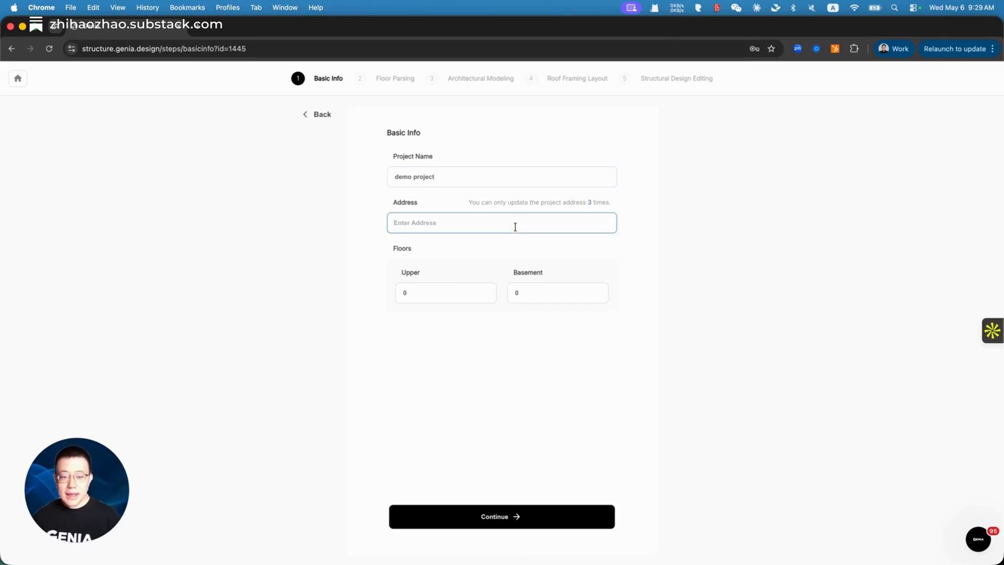
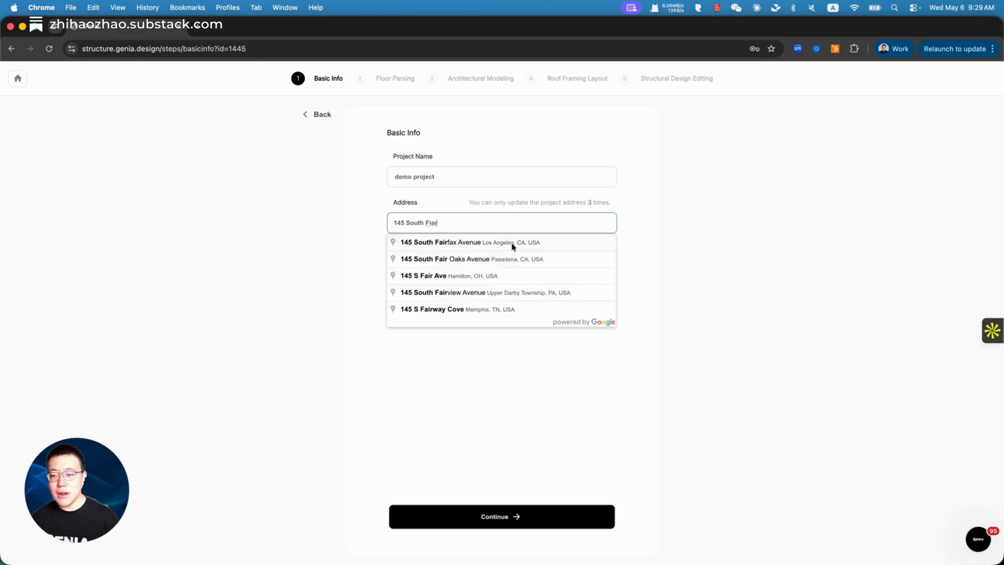
left_click(512, 244)
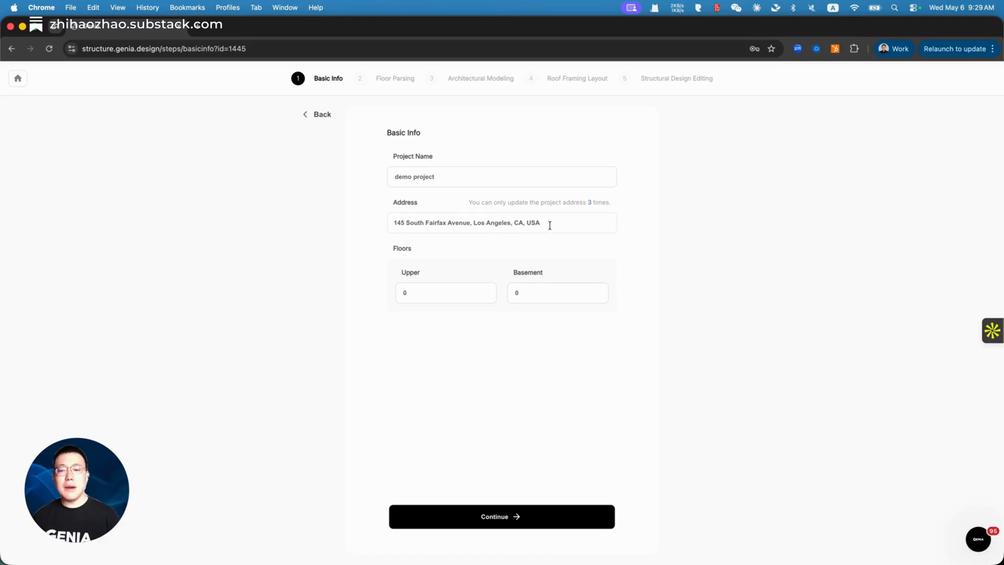
Step: Set the number of upper floors to 2 and submit the basic info
left_click(464, 291)
type("2")
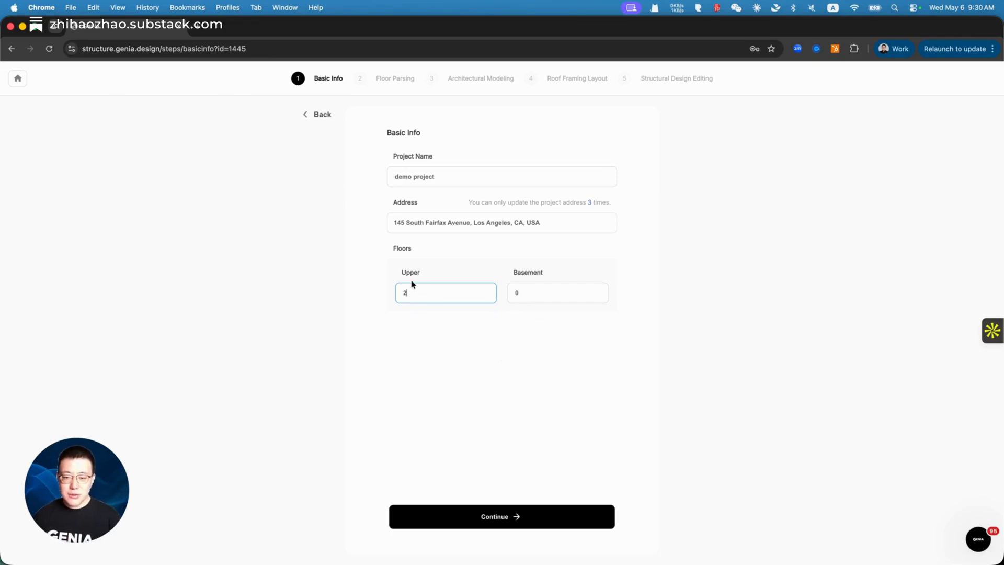
left_click(547, 518)
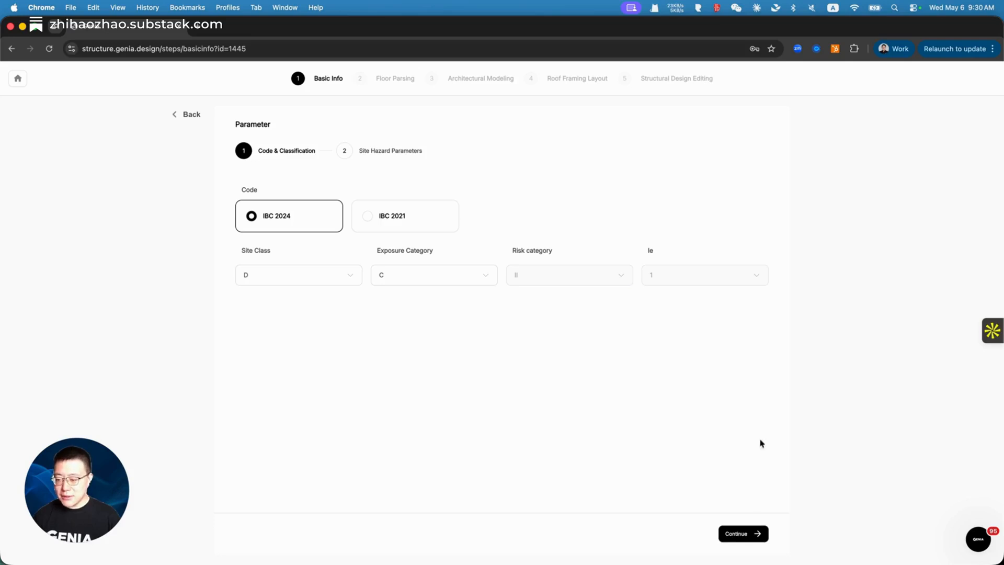
Step: Change the floor live load from 30 to 40 psf
left_click(745, 538)
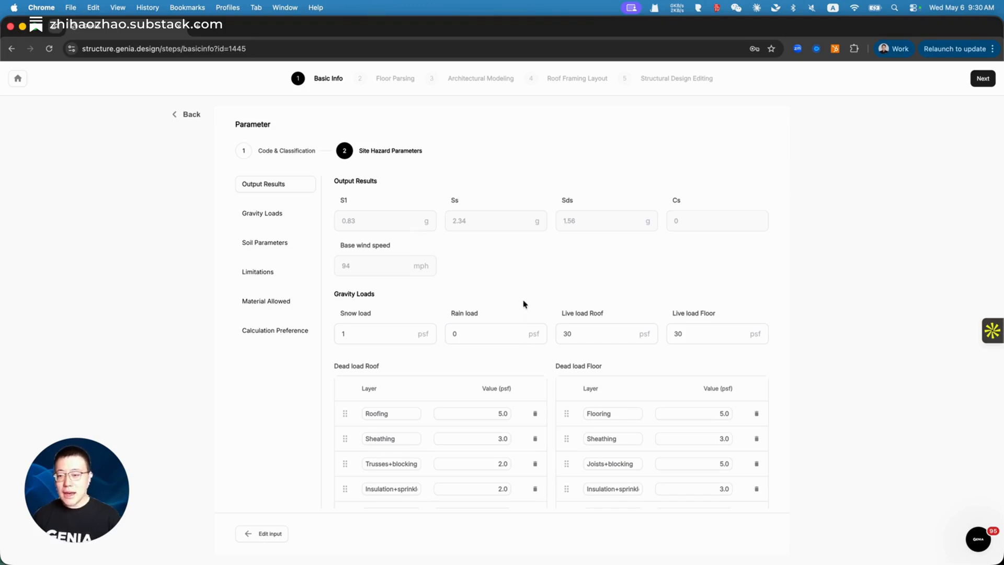
scroll(524, 304, "down", 5)
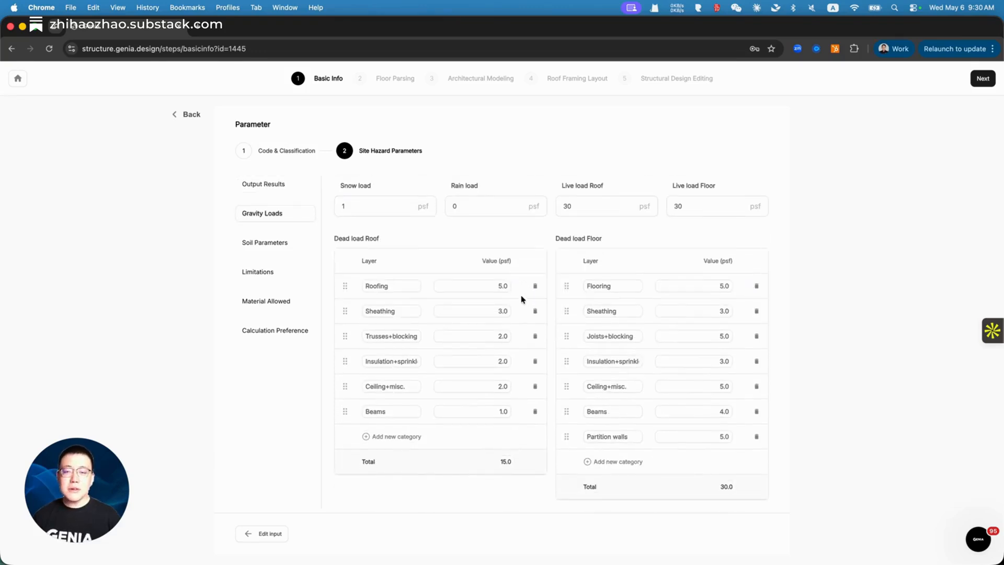
double_click(687, 206)
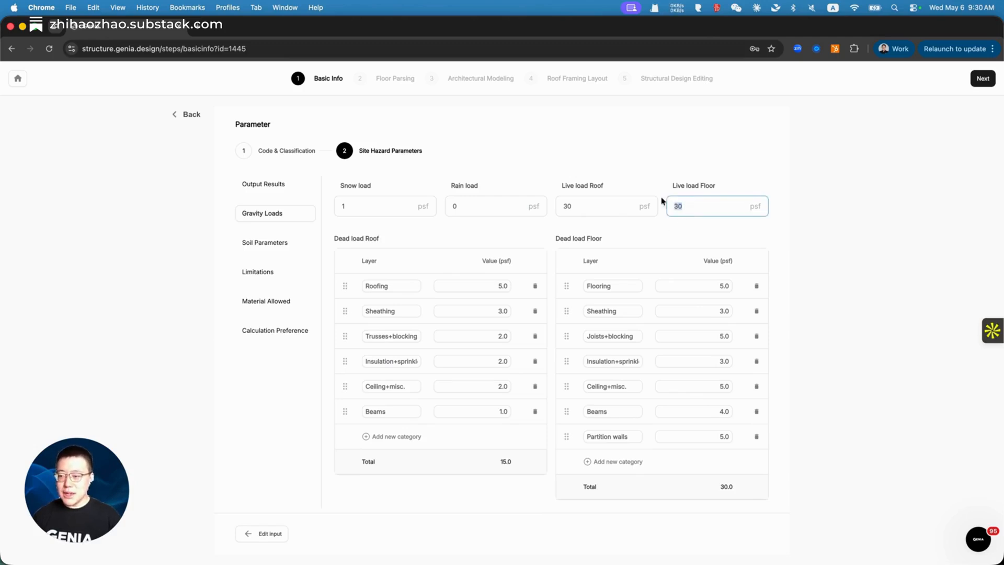
type("4")
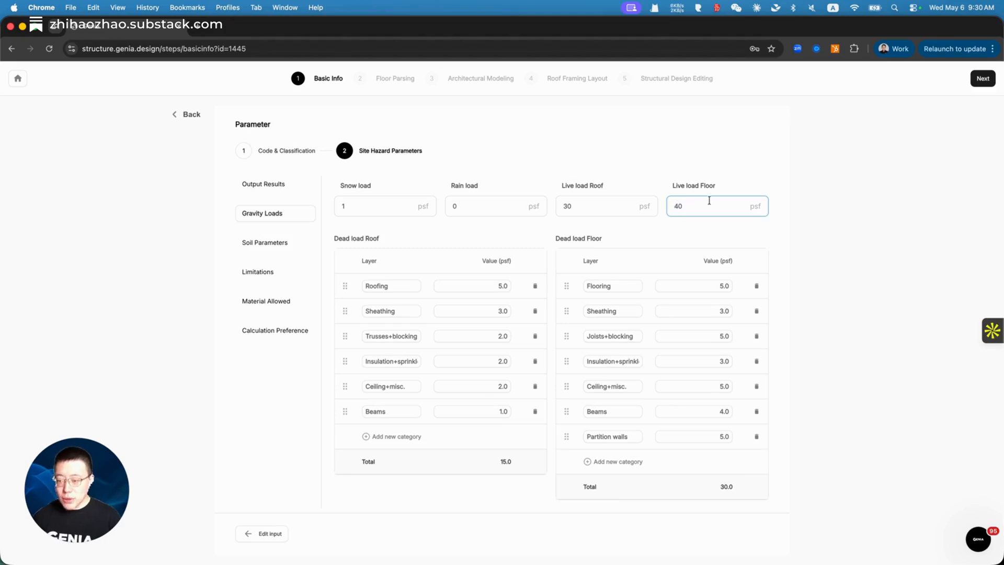
left_click(861, 251)
Step: Add a new roof dead load category, then discard the empty row
scroll(494, 444, "down", 1)
scroll(494, 443, "up", 1)
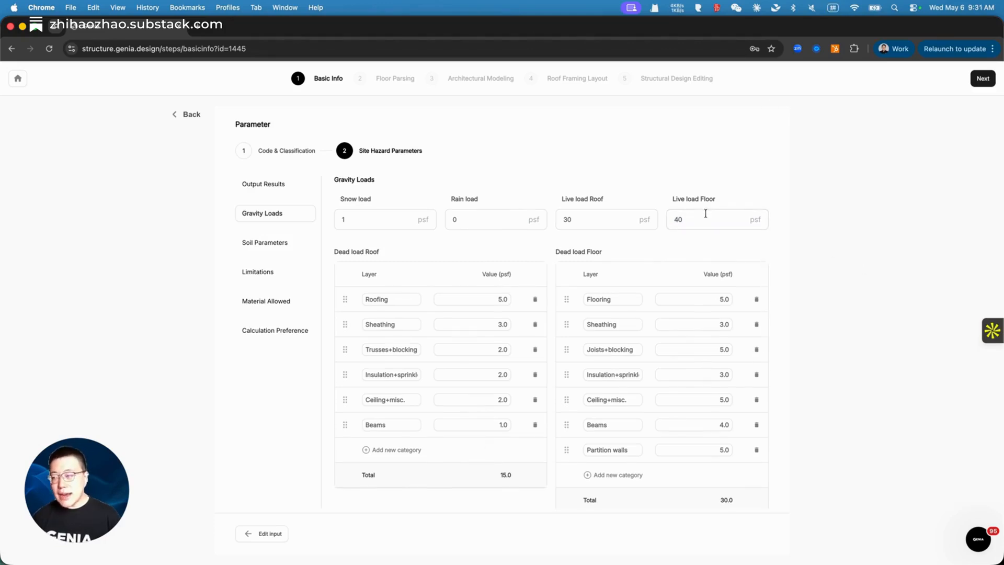
scroll(704, 216, "down", 1)
scroll(702, 217, "up", 1)
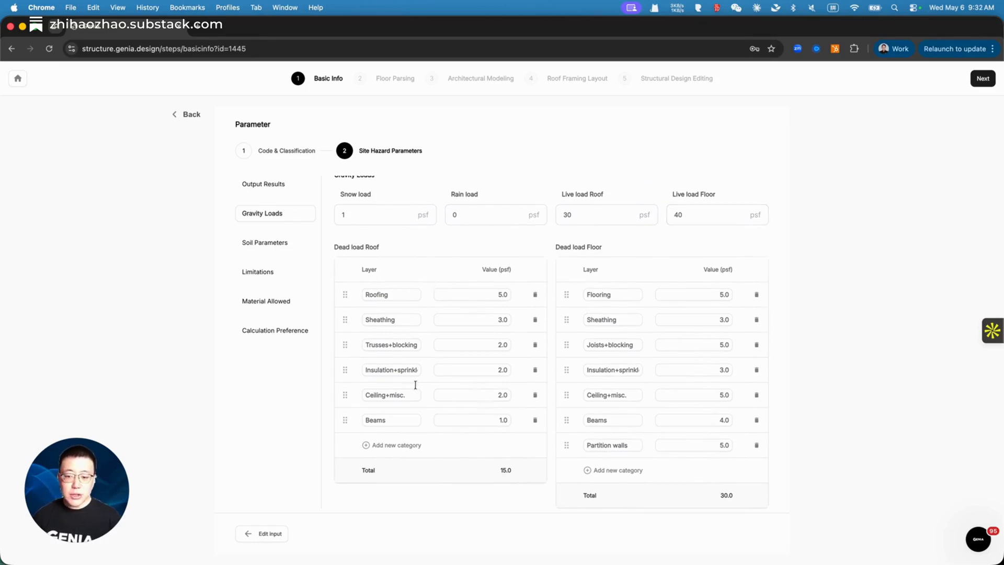
left_click(405, 449)
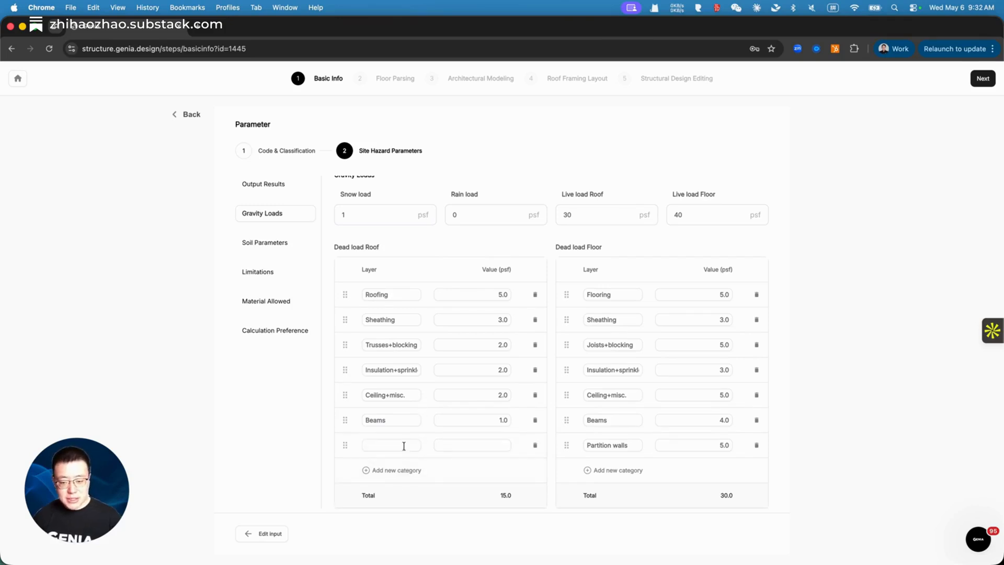
left_click(536, 442)
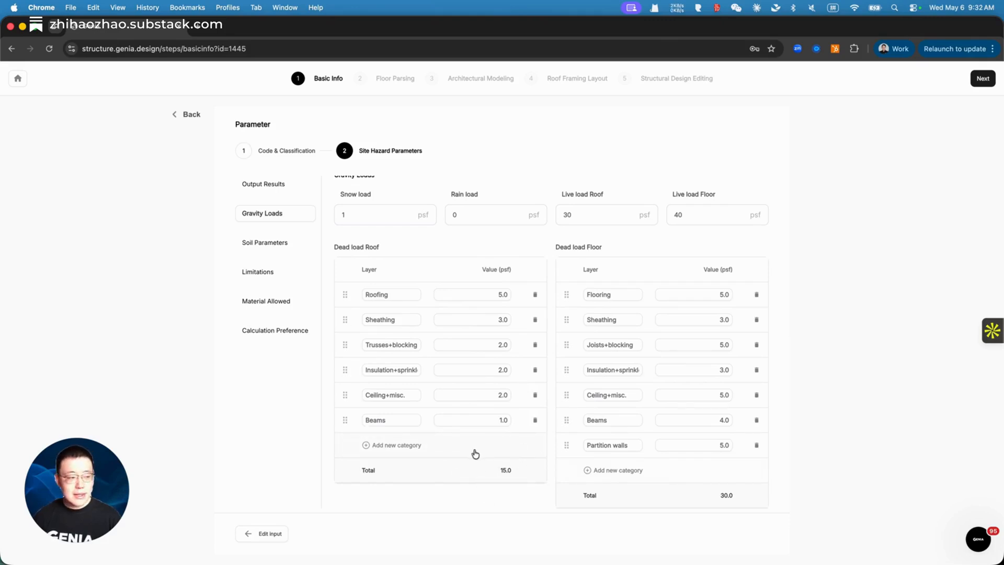
Step: Scroll down to the soil, limitations, allowed materials and shear-wall calculation preference settings
scroll(620, 455, "down", 5)
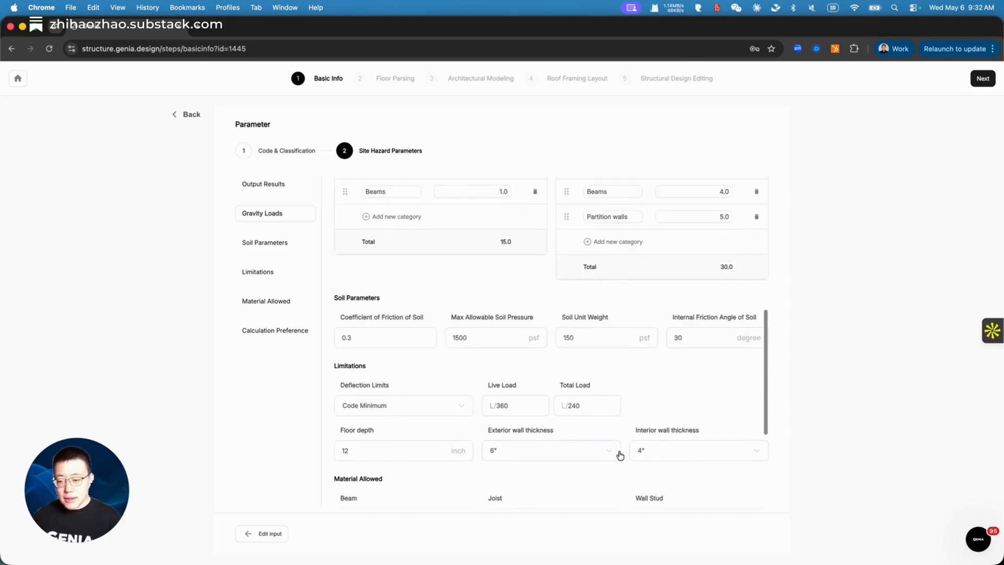
scroll(619, 455, "down", 2)
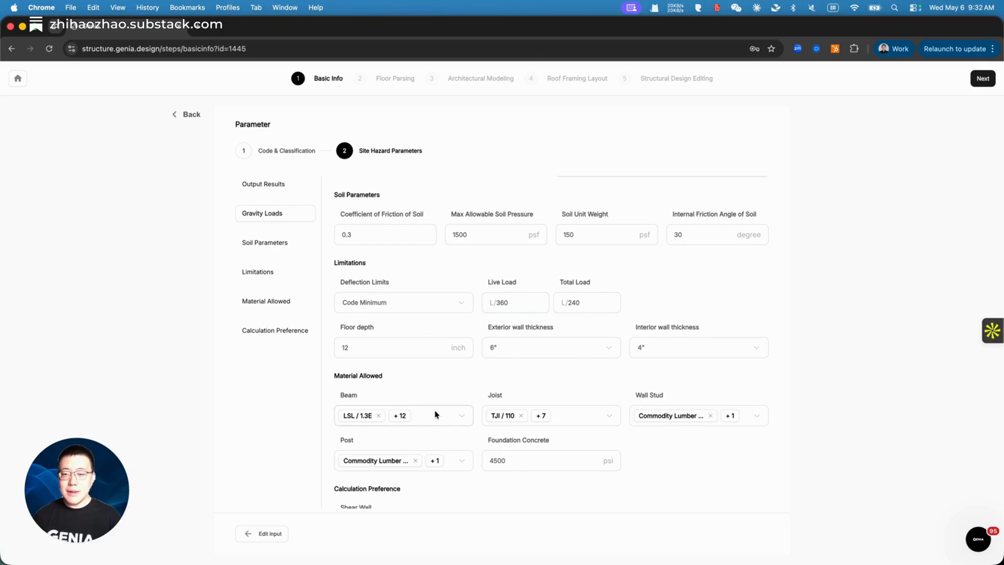
scroll(433, 412, "down", 3)
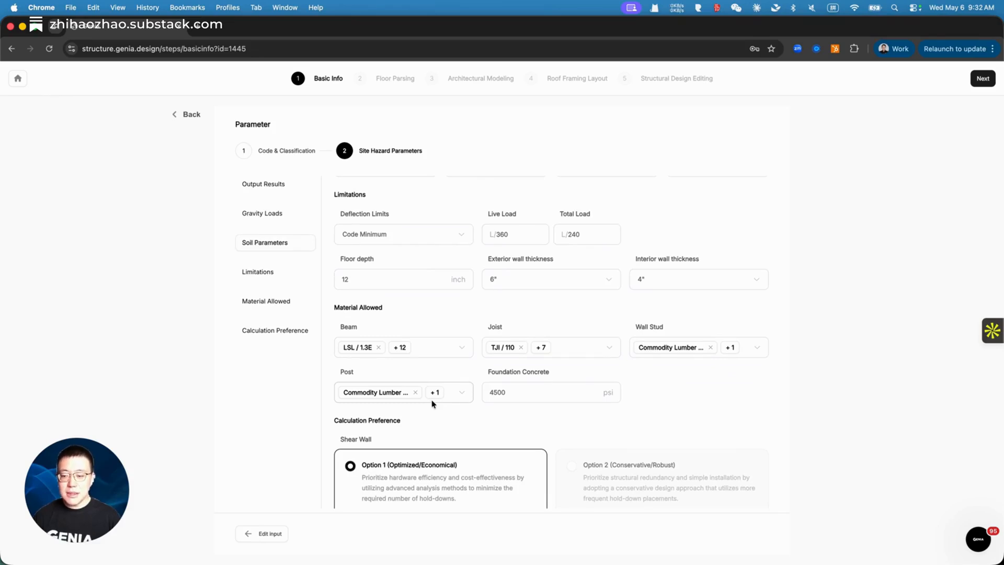
scroll(432, 404, "down", 1)
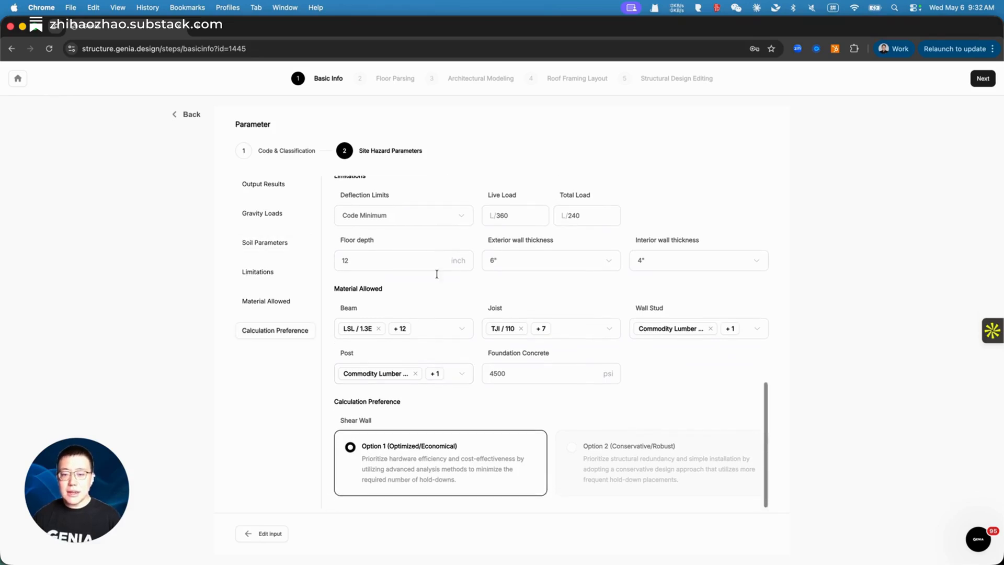
left_click(431, 222)
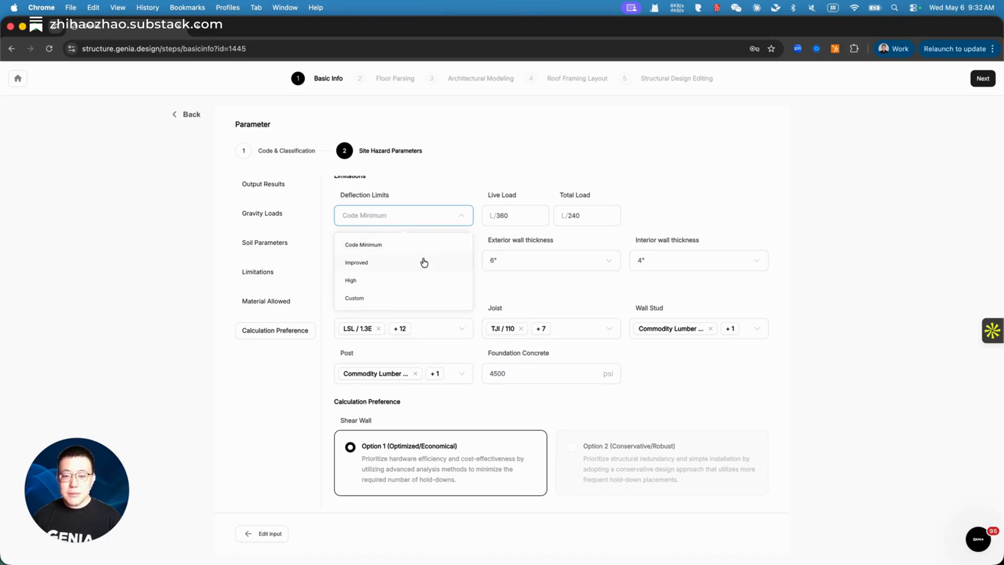
left_click(424, 263)
left_click(429, 220)
left_click(426, 280)
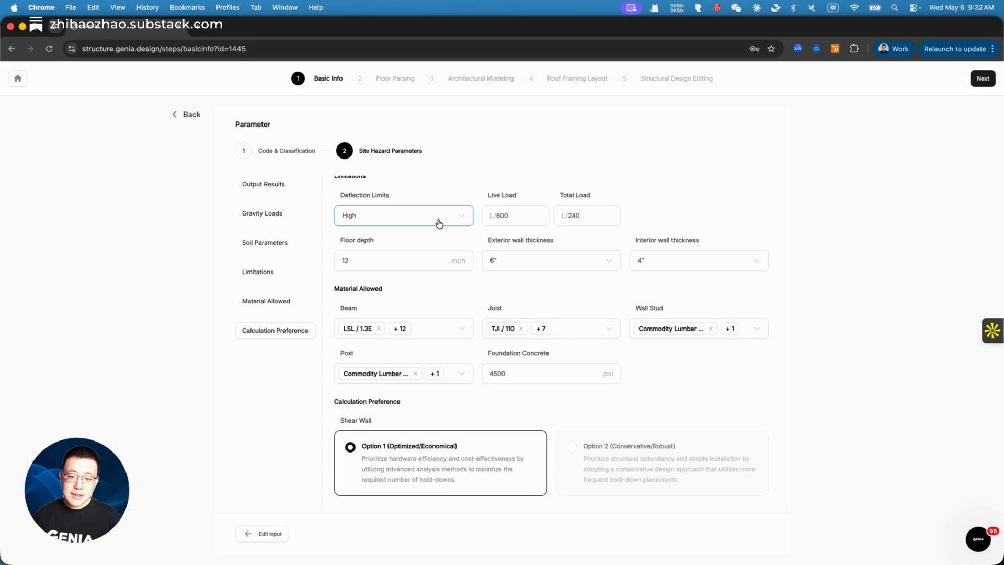
left_click(439, 222)
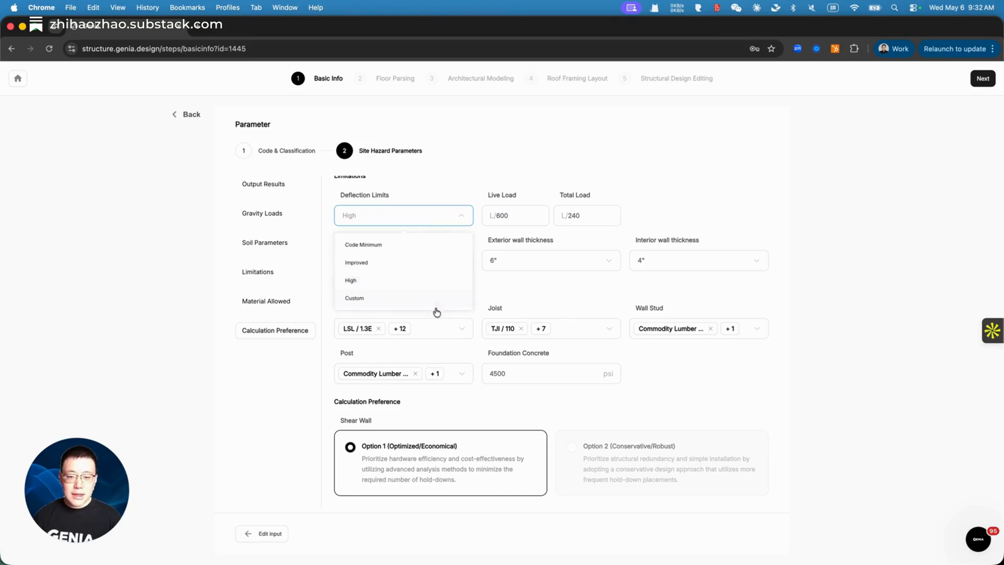
left_click(431, 244)
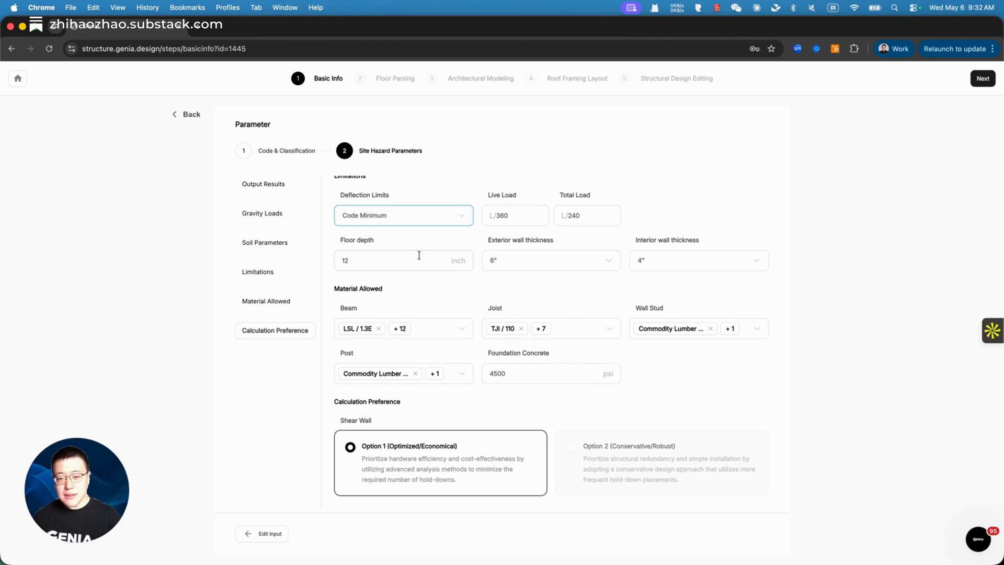
left_click(467, 332)
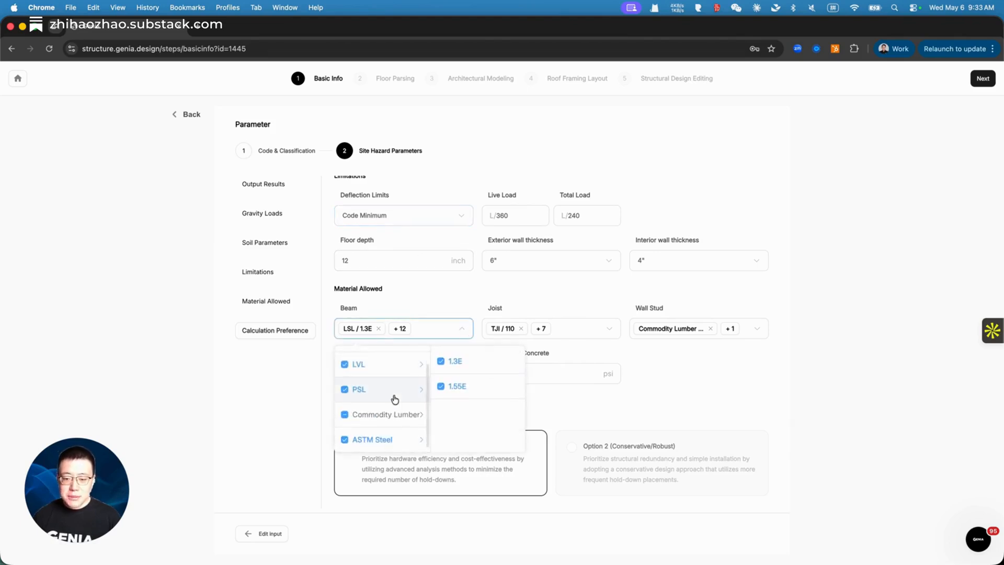
Step: Exclude ASTM Steel from the allowed beam materials, then continue to Floor Parsing
scroll(394, 399, "up", 1)
scroll(394, 397, "down", 1)
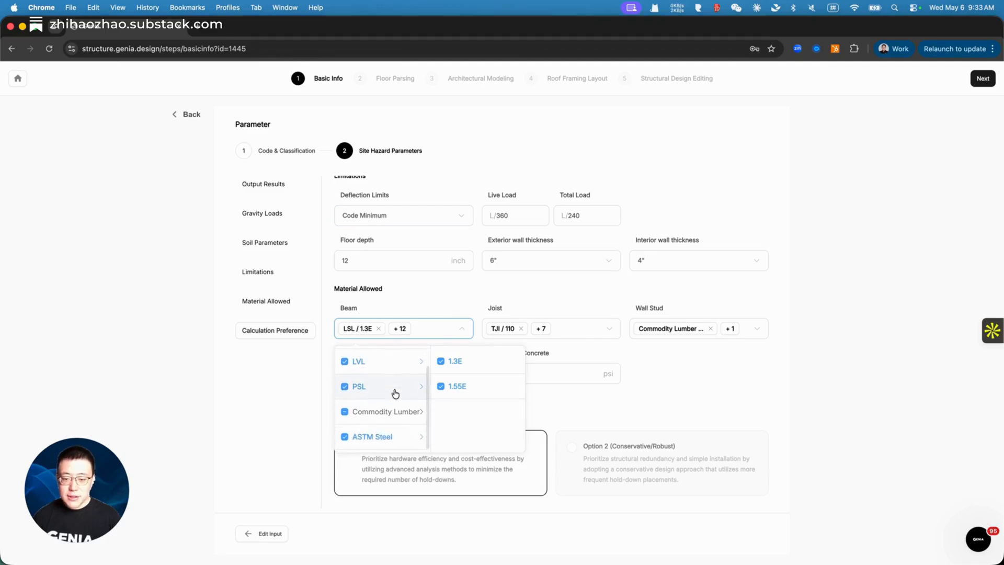
left_click(379, 440)
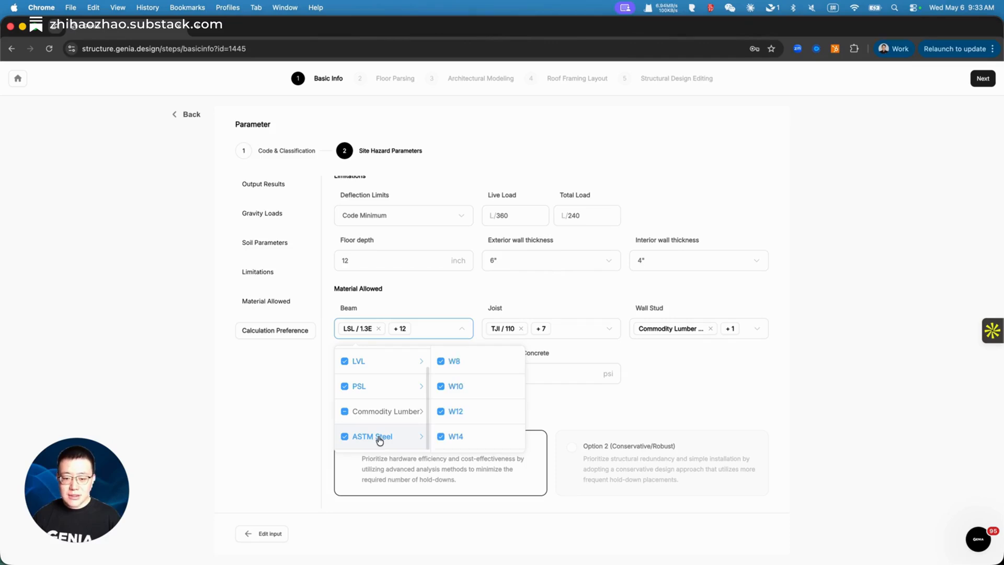
left_click(345, 437)
left_click(703, 417)
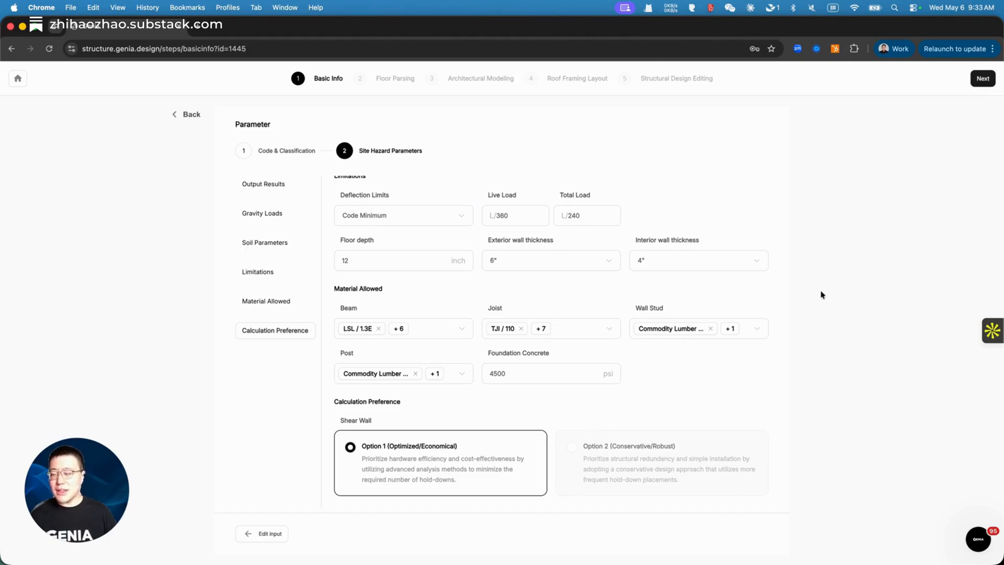
left_click(983, 78)
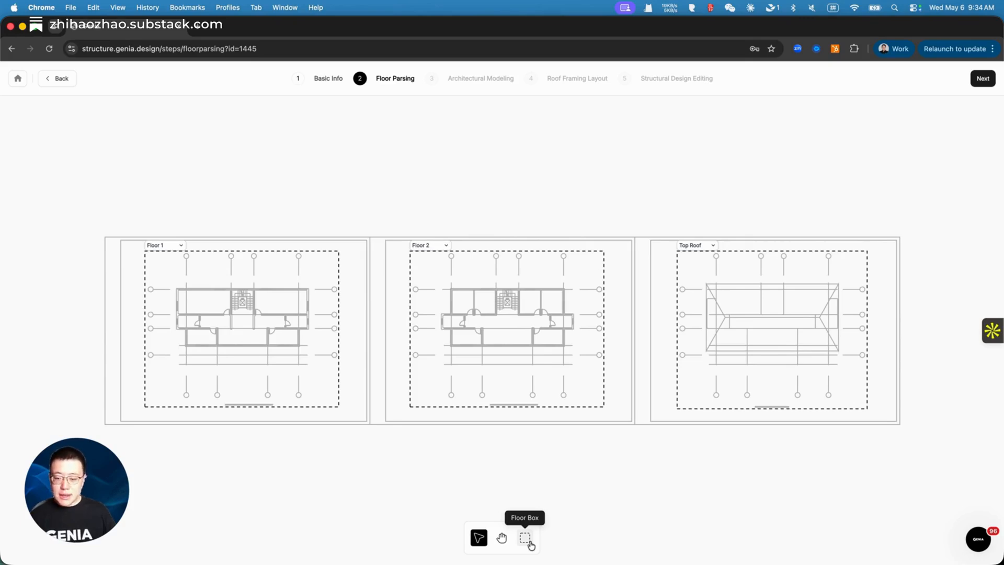
Step: Draw a test floor box above the plans and delete it
left_click(527, 540)
left_click_drag(519, 155, 586, 182)
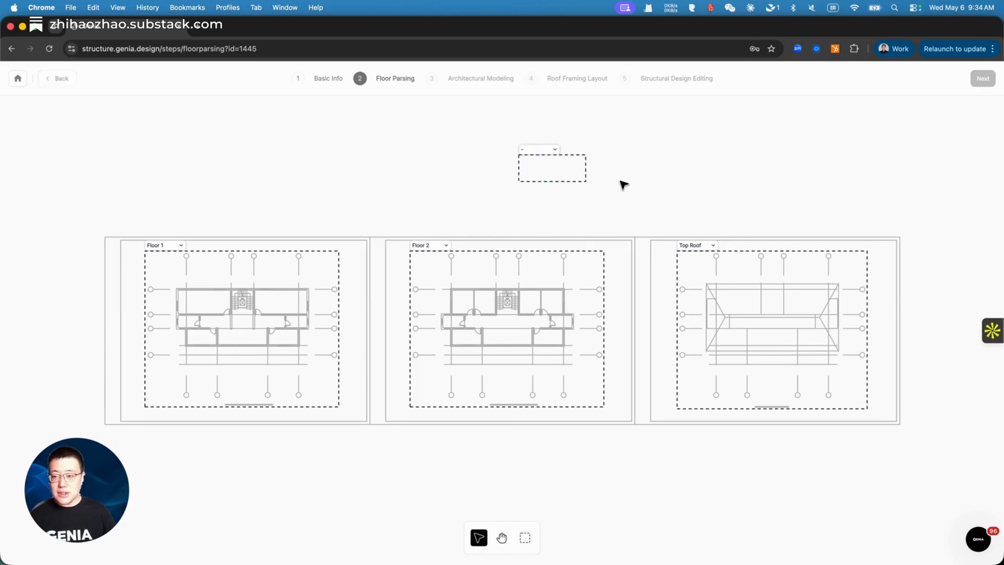
left_click(576, 177)
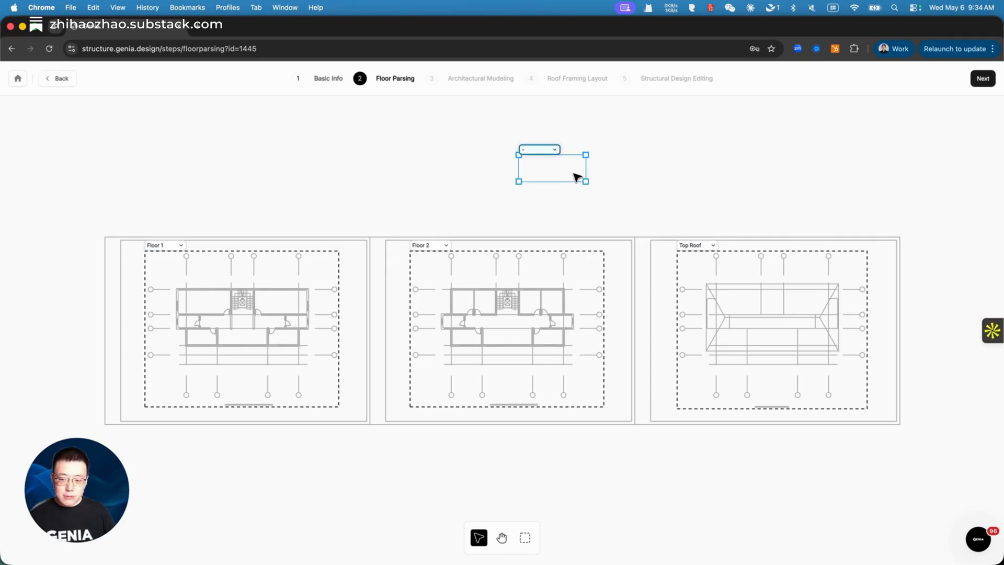
key("BackSpace")
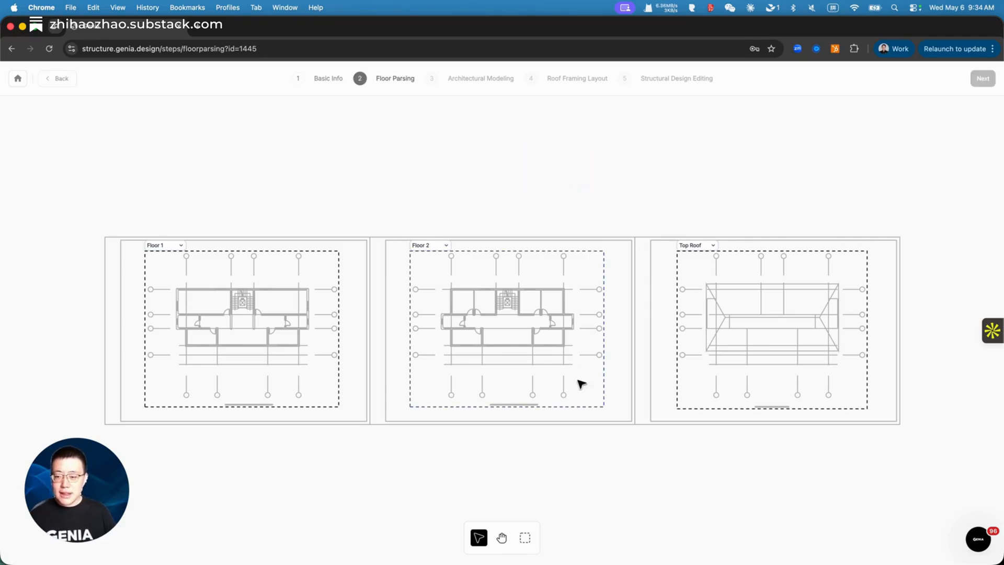
Step: Enlarge the Floor 2 box right and downward, then advance to Architectural Modeling
left_click(587, 408)
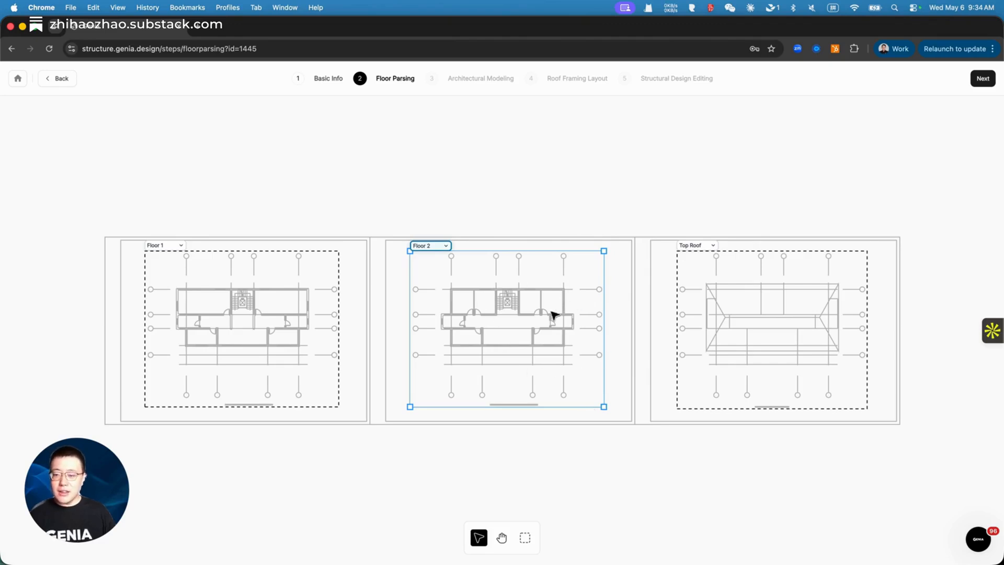
left_click_drag(604, 408, 610, 411)
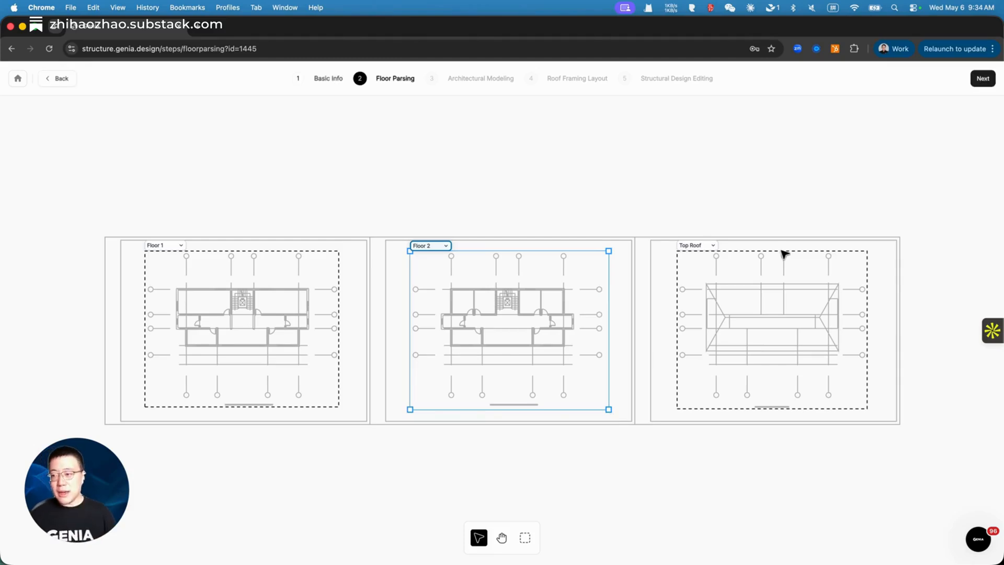
left_click(982, 78)
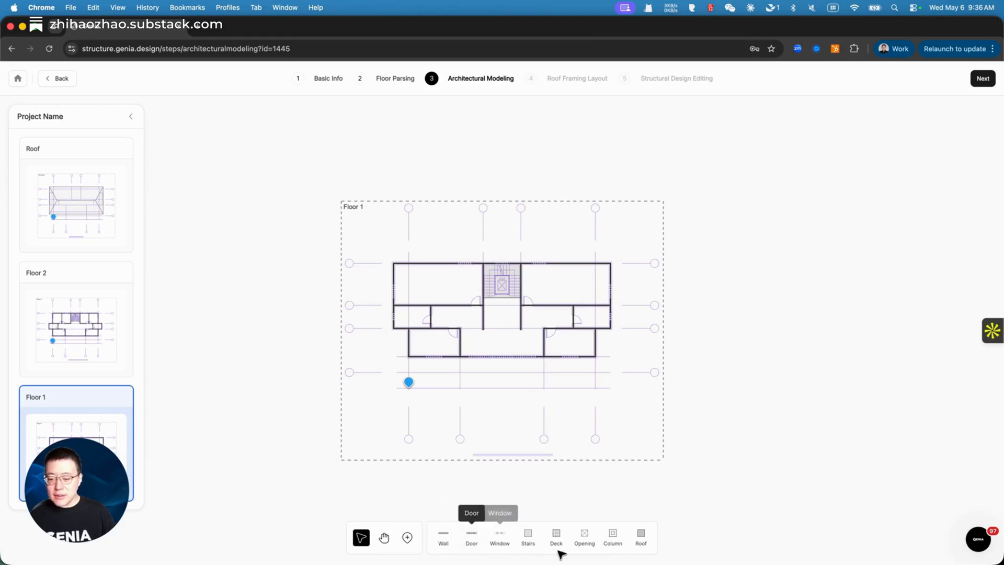
Step: Switch to the wall-drawing tool on the loaded Floor 1 plan
left_click(444, 543)
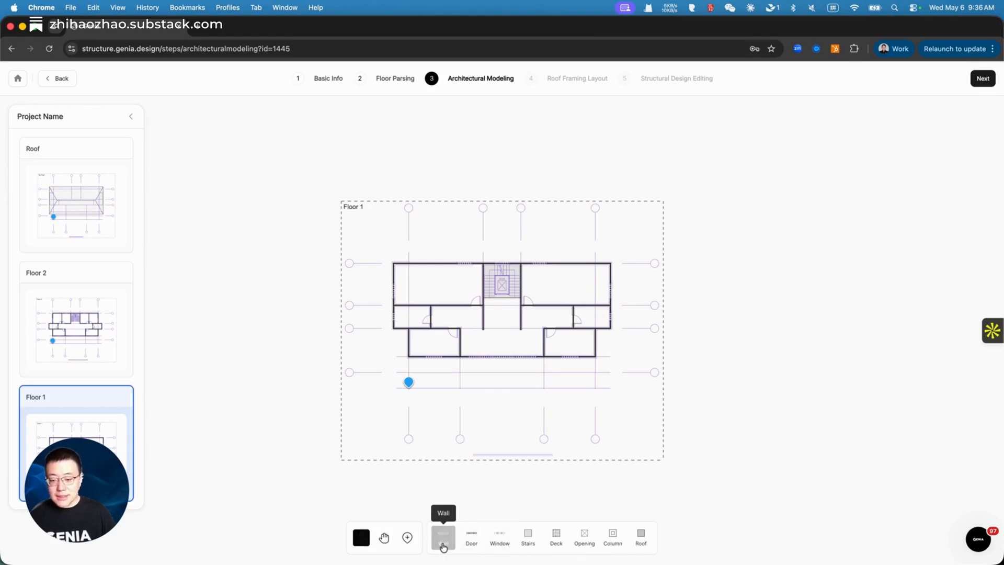
Step: Draw a wall closing the space under the stair opening, then delete it
left_click(482, 329)
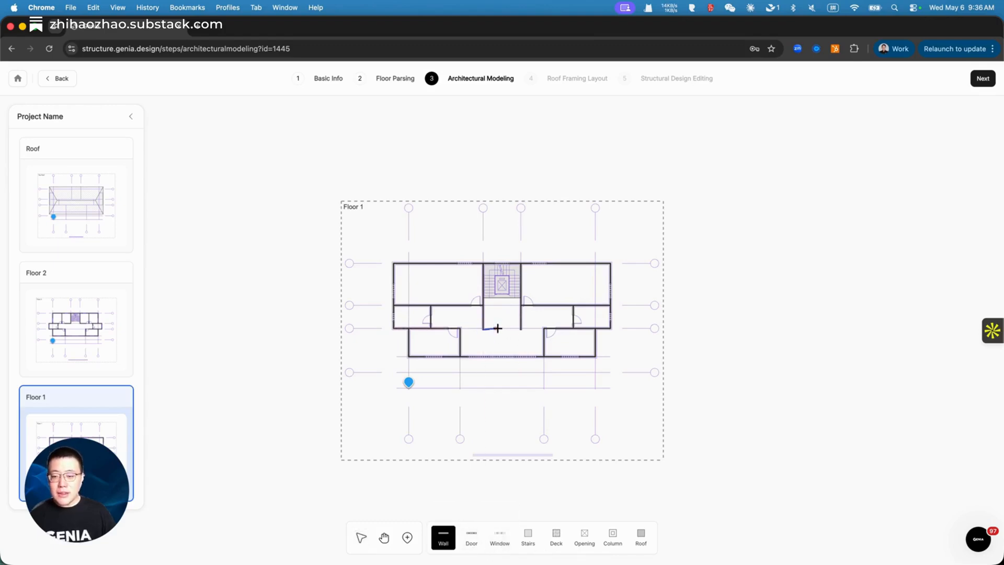
left_click(521, 328)
key("Escape")
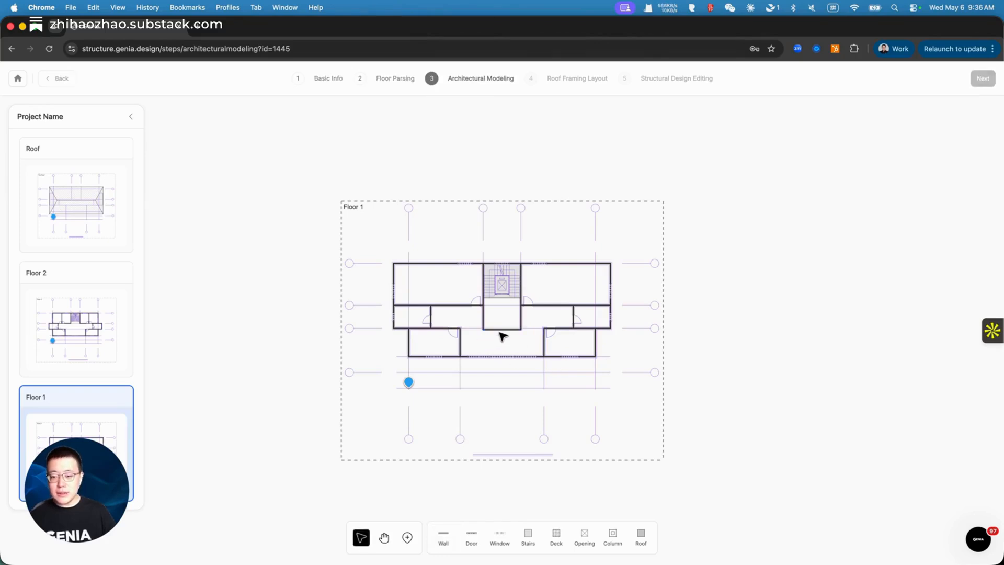
left_click(504, 329)
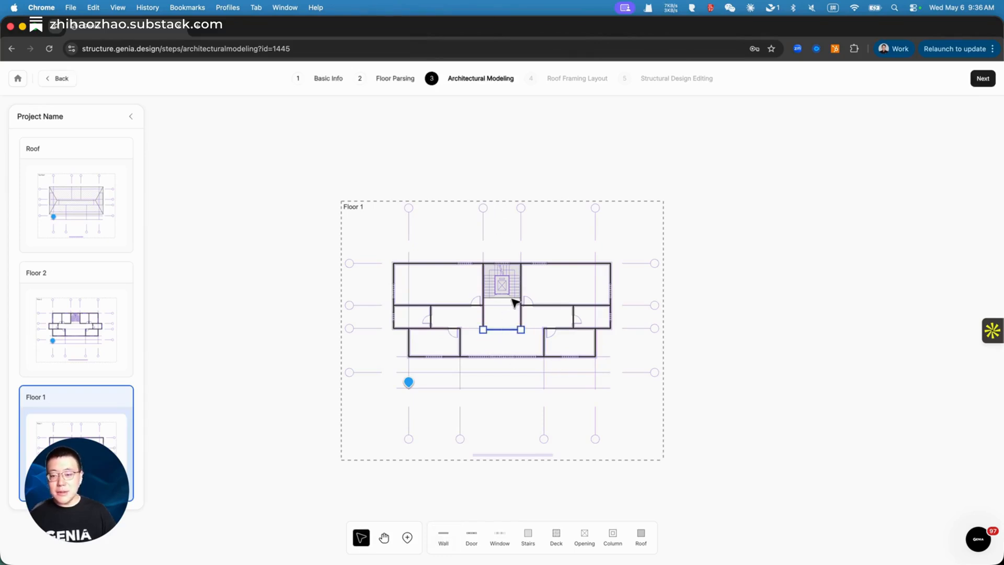
key("Delete")
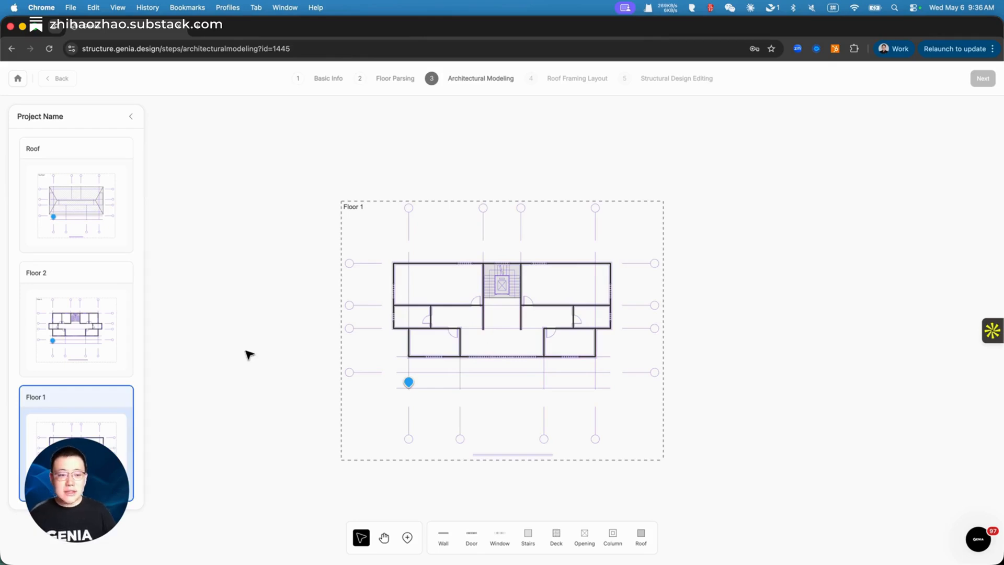
Step: View the Floor 2 plan, then the Top Roof plan
left_click(97, 349)
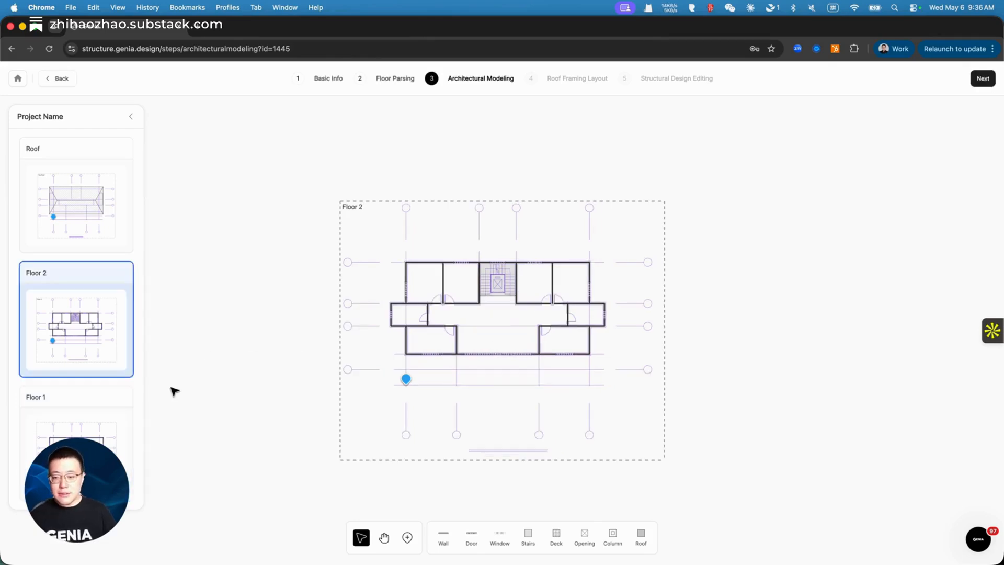
left_click(75, 238)
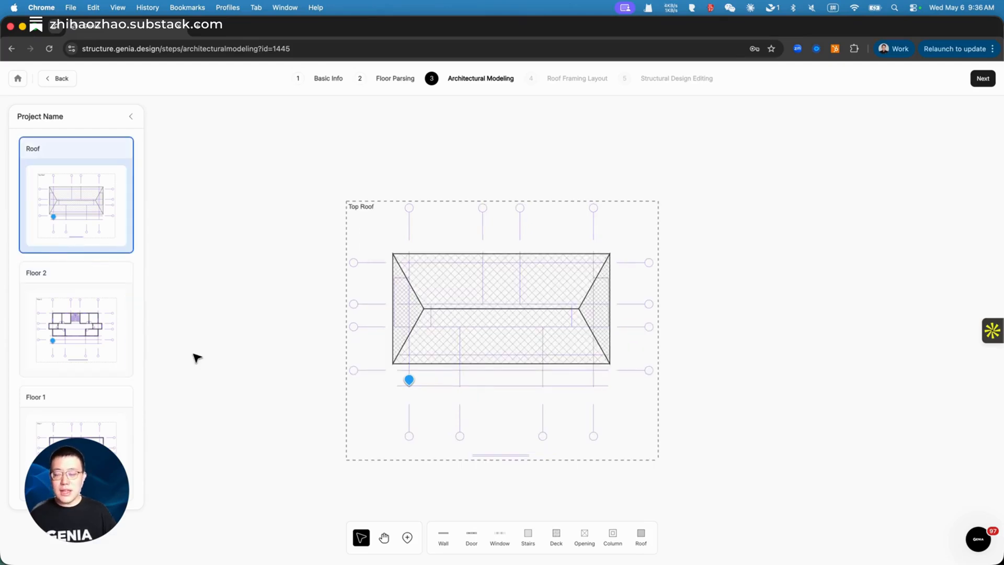
mouse_move(1003, 152)
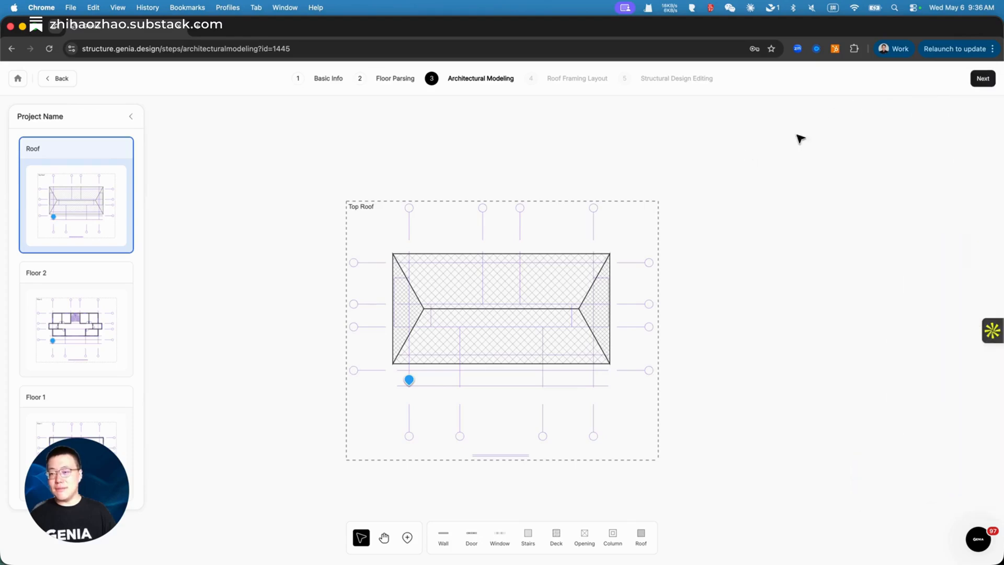
Step: Advance from Architectural Modeling to step 4, Roof Framing Layout
left_click(982, 79)
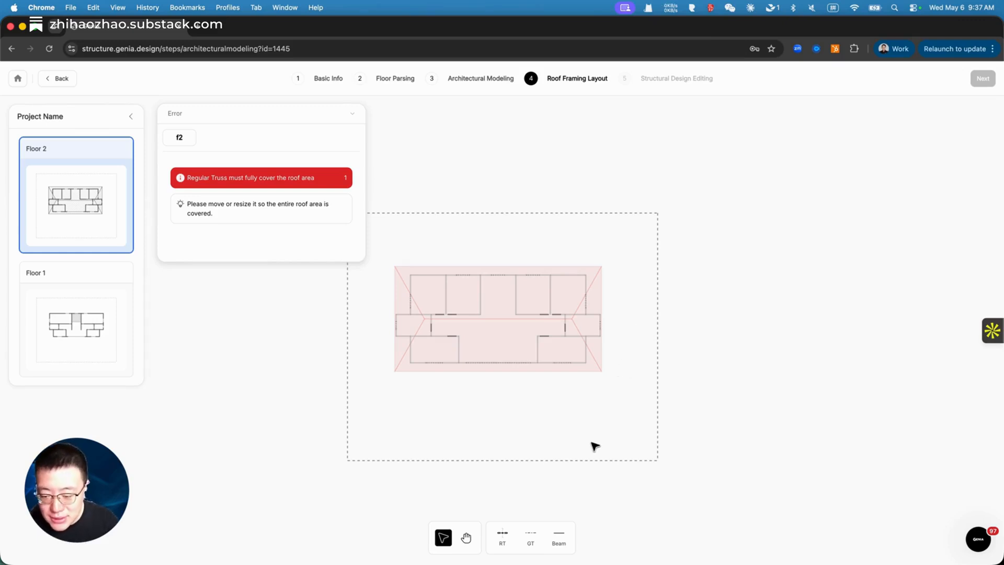
Step: Draw two girder trusses near the roof's left and right ends
left_click(536, 537)
left_click_drag(416, 268, 418, 372)
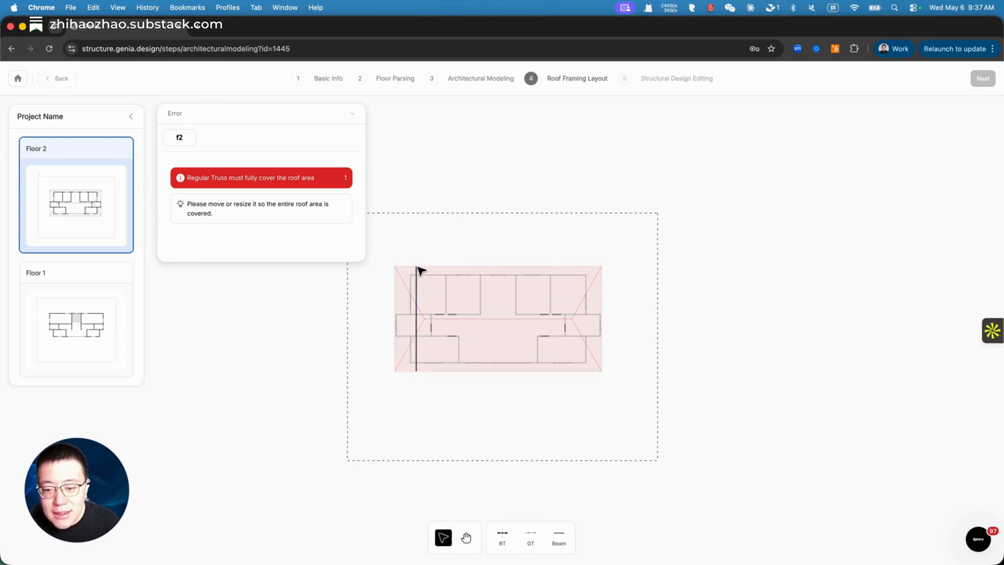
left_click(530, 538)
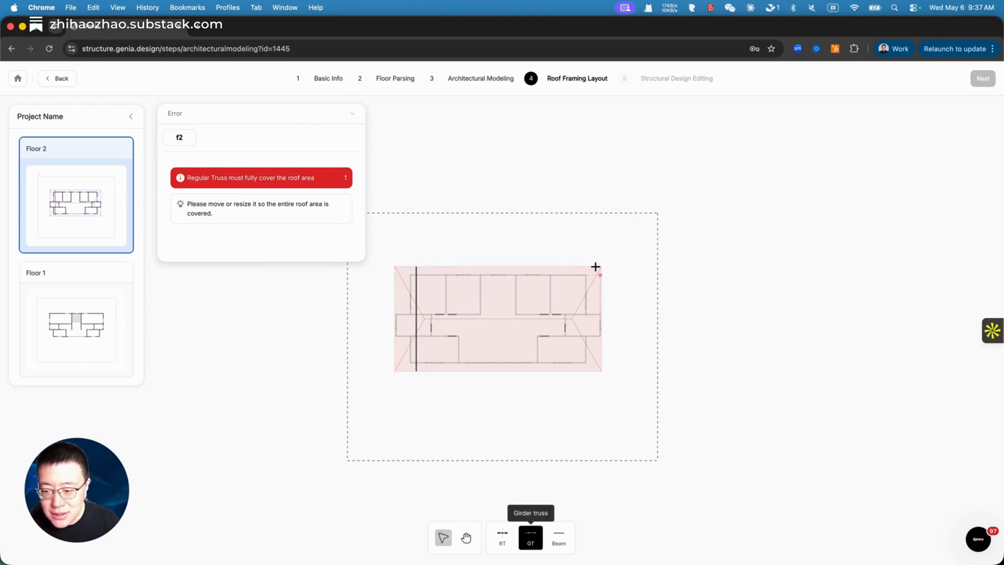
left_click_drag(583, 266, 586, 372)
left_click(587, 373)
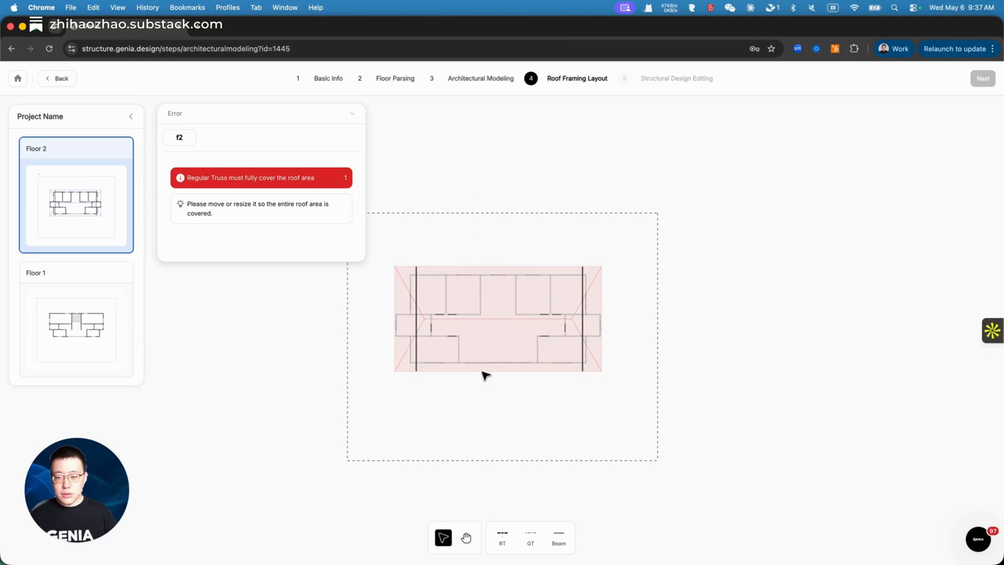
Step: Add a regular truss area between the two girders and flip its span direction
left_click(502, 537)
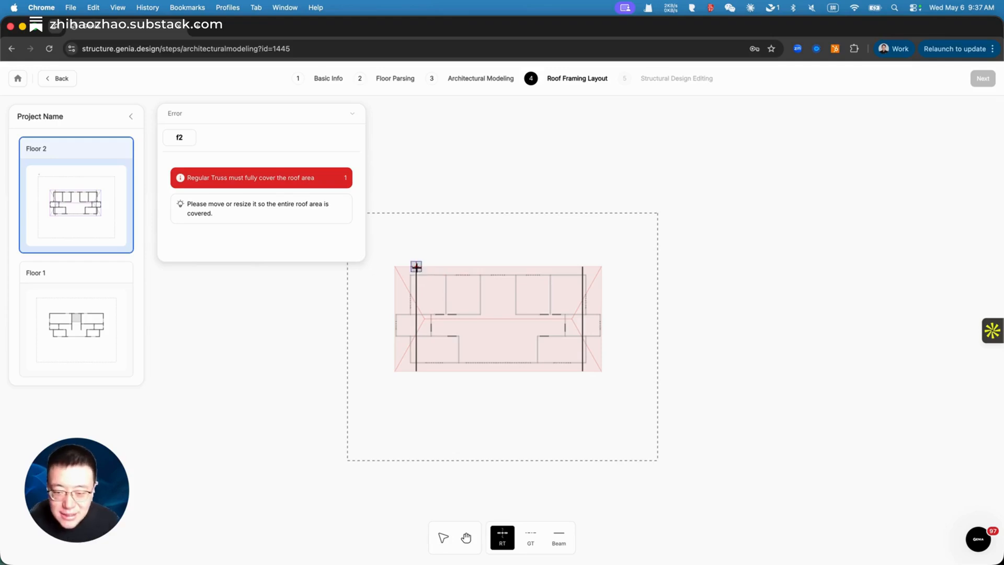
left_click_drag(416, 268, 582, 372)
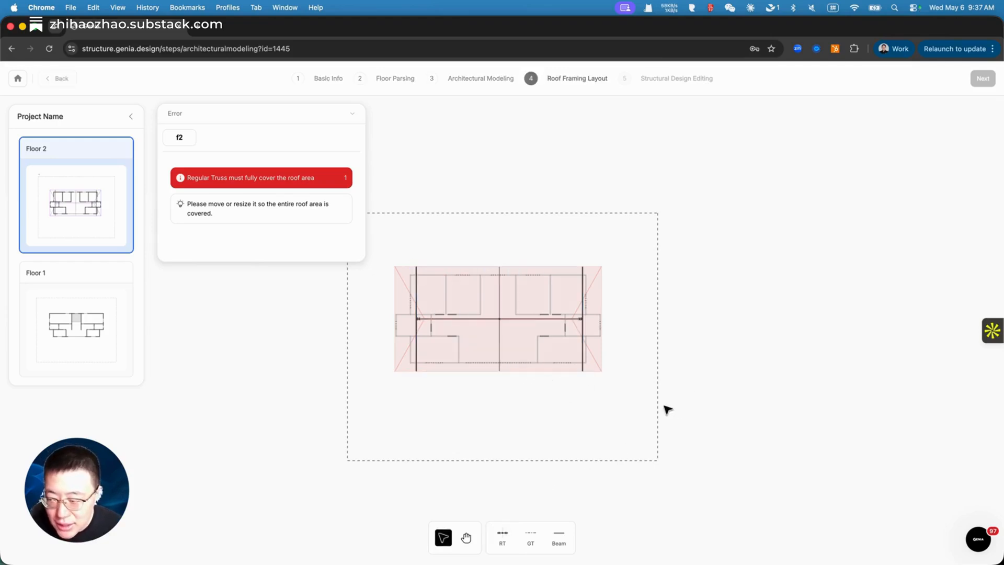
left_click(494, 323)
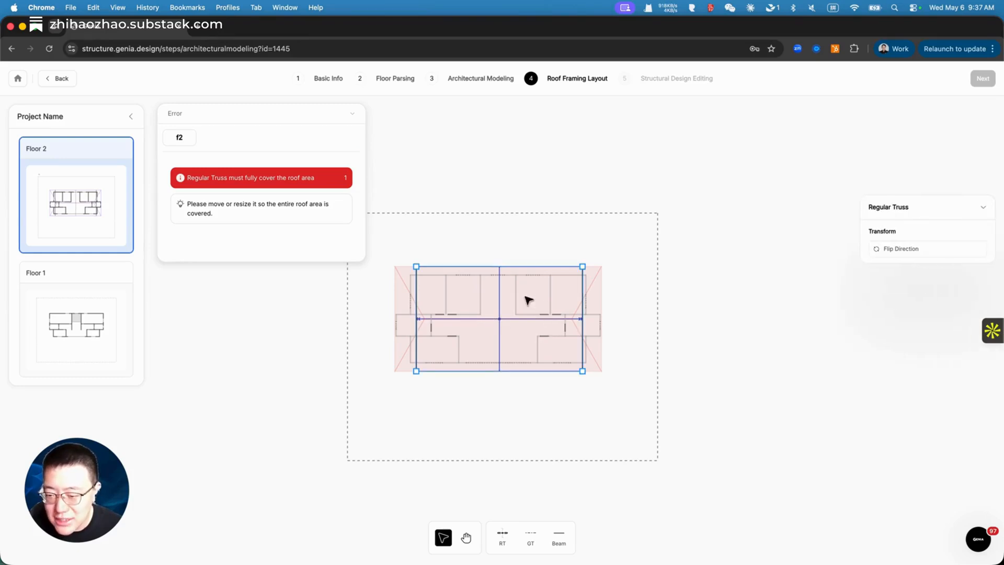
left_click(895, 251)
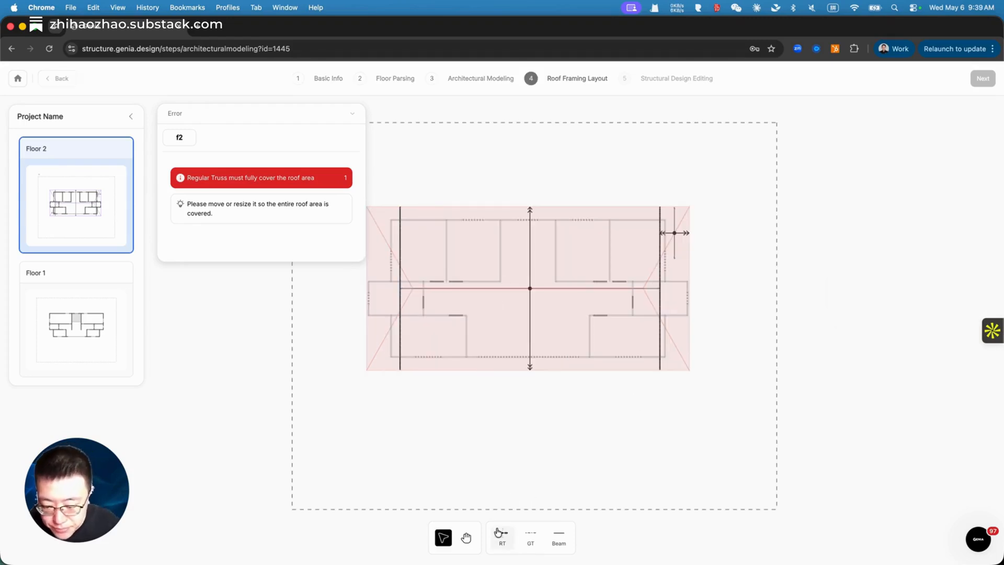
Step: Add a regular truss area at the roof's lower-left corner
scroll(382, 369, "up", 5)
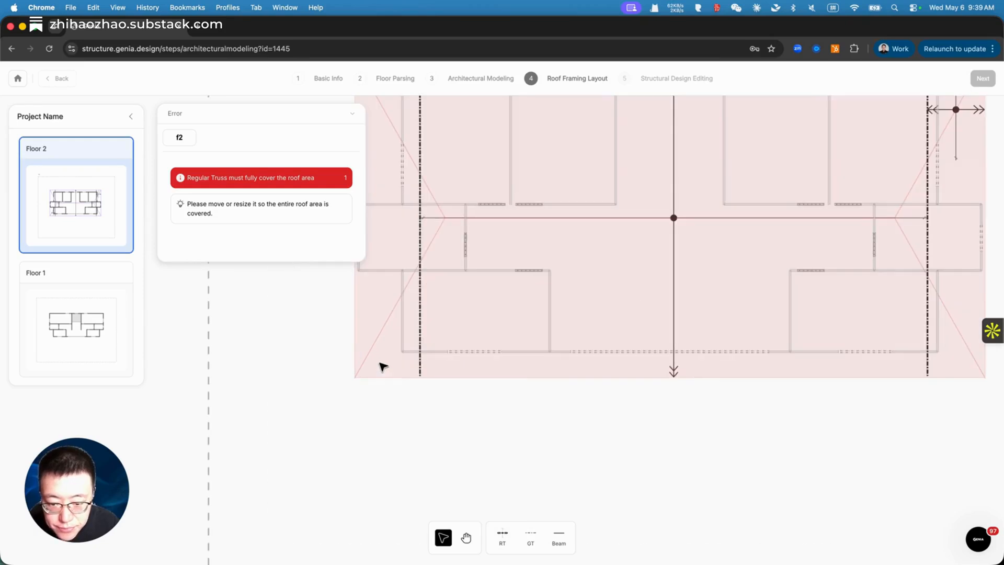
left_click(502, 537)
left_click_drag(355, 377, 421, 262)
key("Escape")
left_click(395, 318)
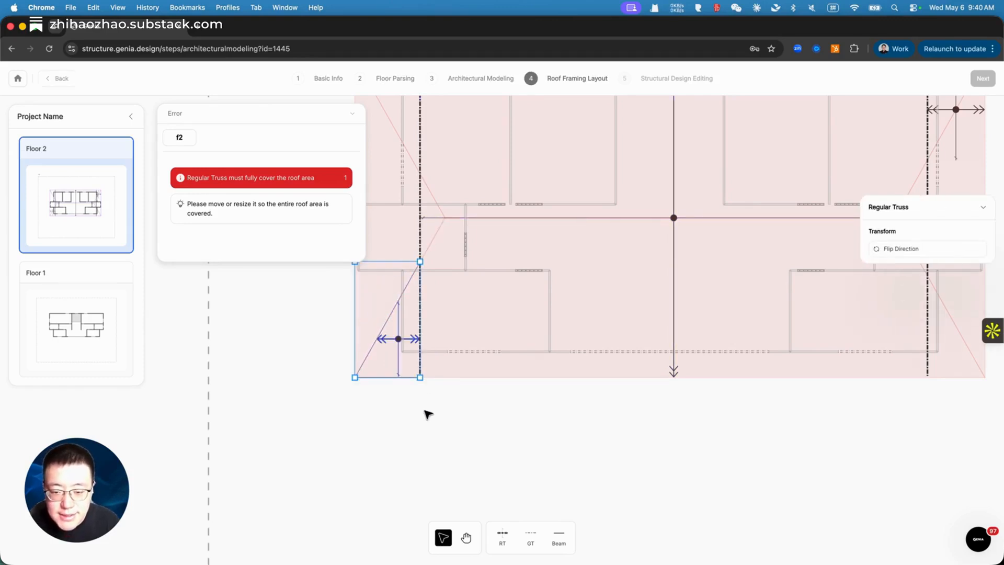
Step: Reshape the top-right corner truss along the hip slope
scroll(472, 401, "down", 3)
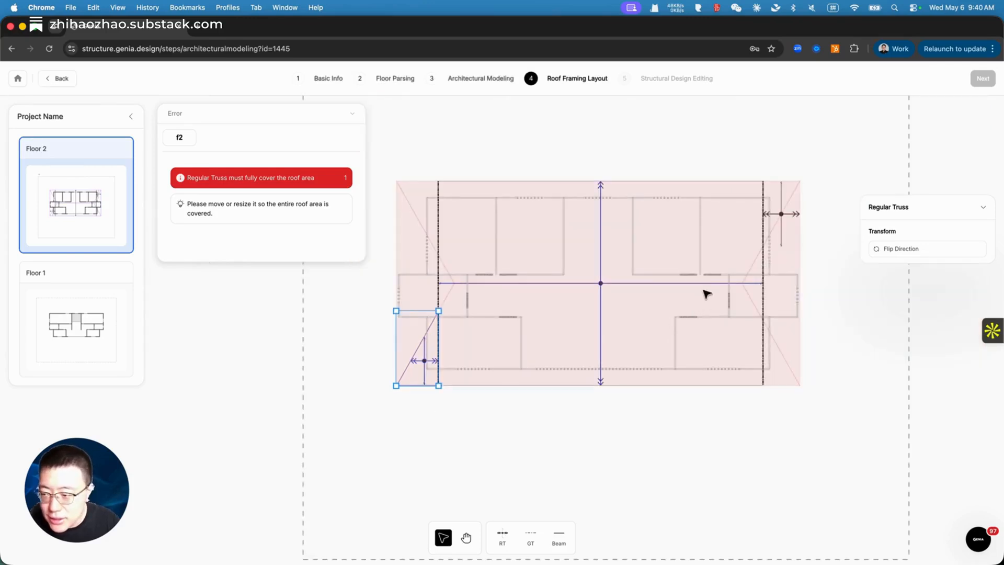
left_click(778, 220)
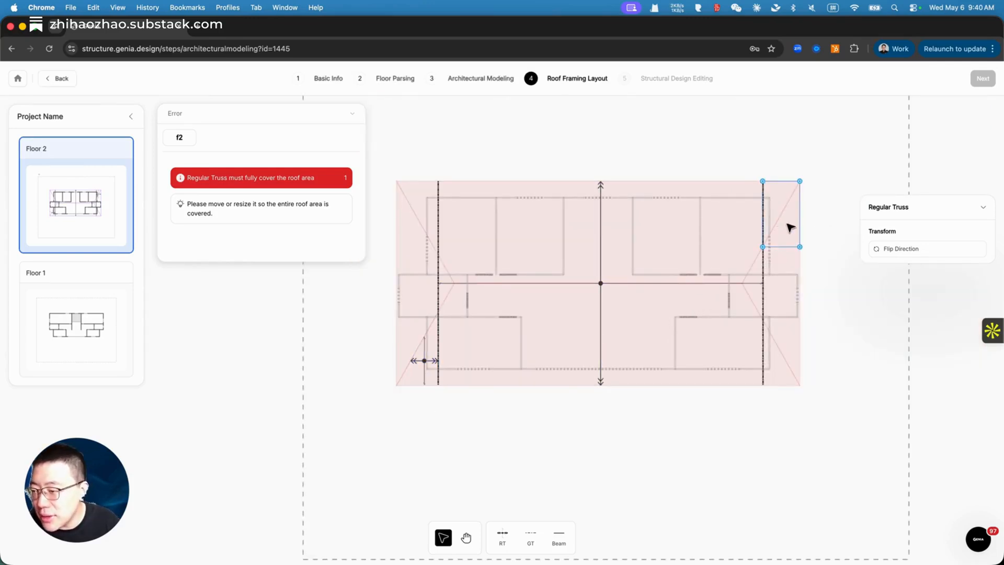
left_click_drag(785, 221, 781, 220)
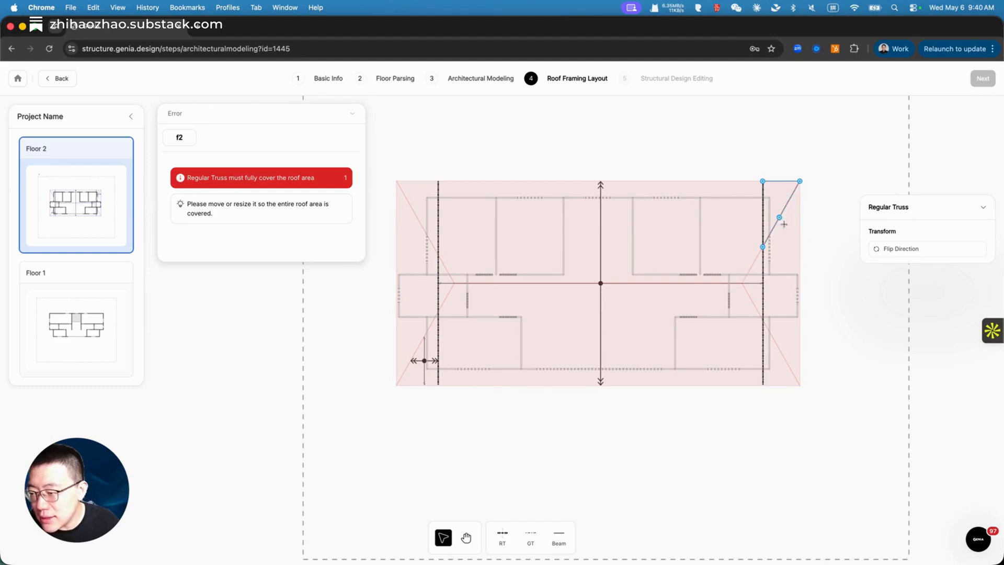
left_click(782, 400)
Step: Add a regular truss area at the roof's top-left corner
left_click(492, 541)
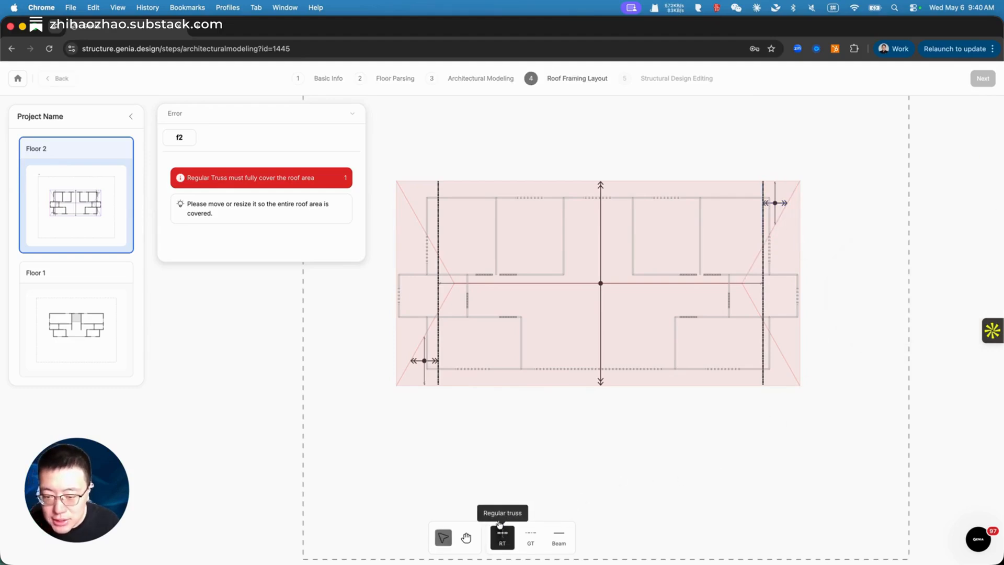
left_click_drag(397, 181, 428, 235)
left_click(420, 225)
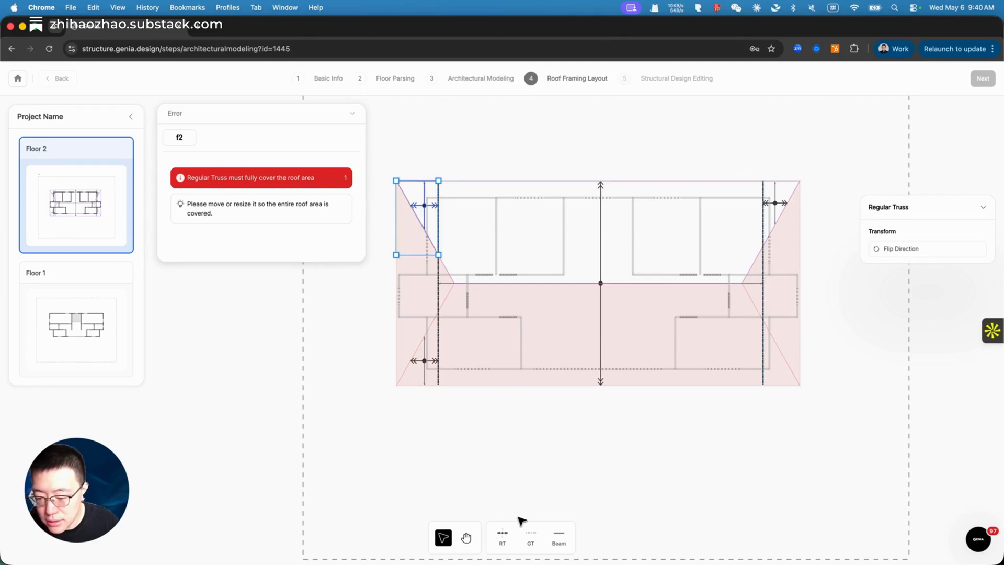
Step: Add a bottom-right corner truss and pull its outline corner onto the hip line
left_click(502, 536)
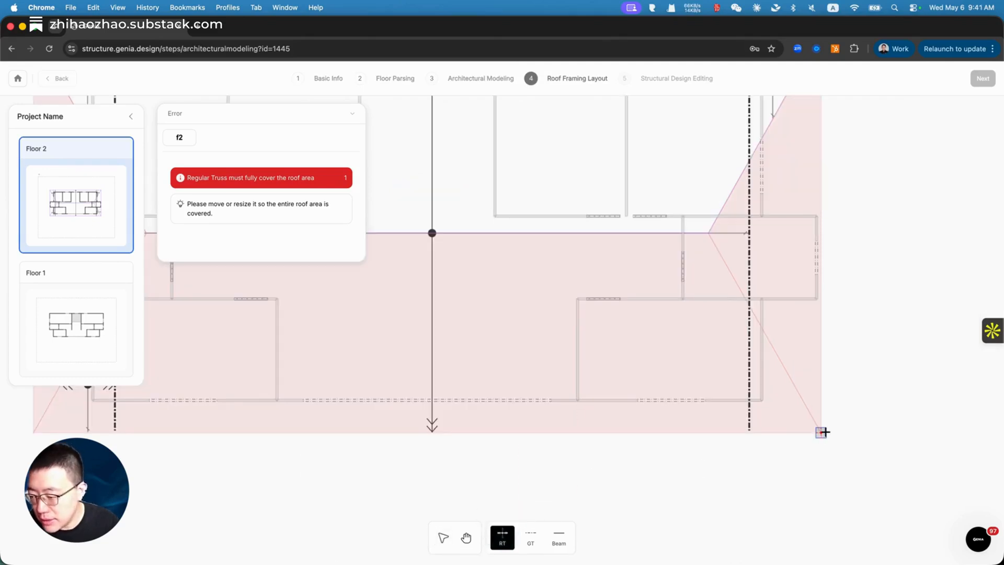
left_click_drag(823, 431, 748, 308)
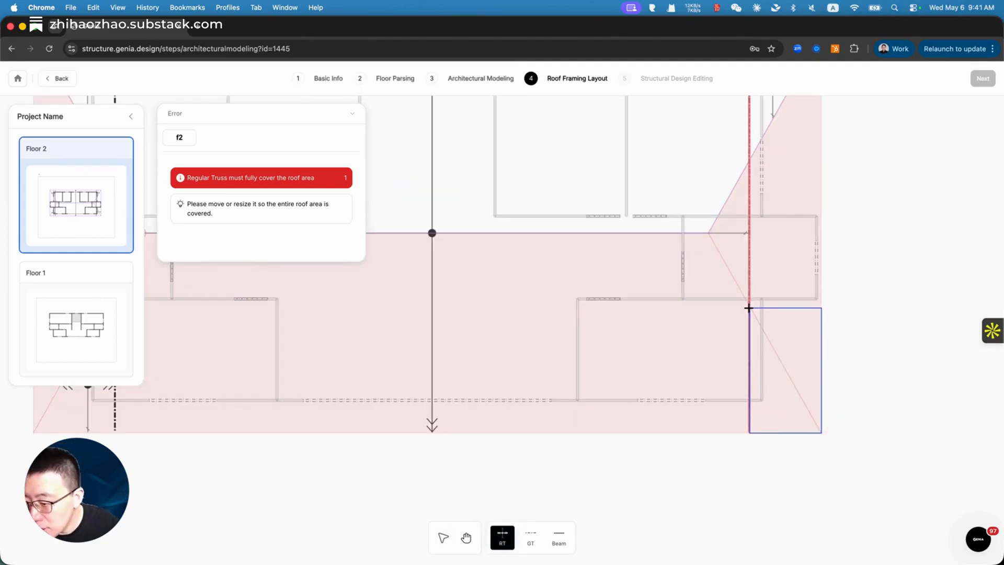
left_click(857, 356)
left_click(809, 368)
scroll(829, 393, "up", 2)
left_click(829, 394)
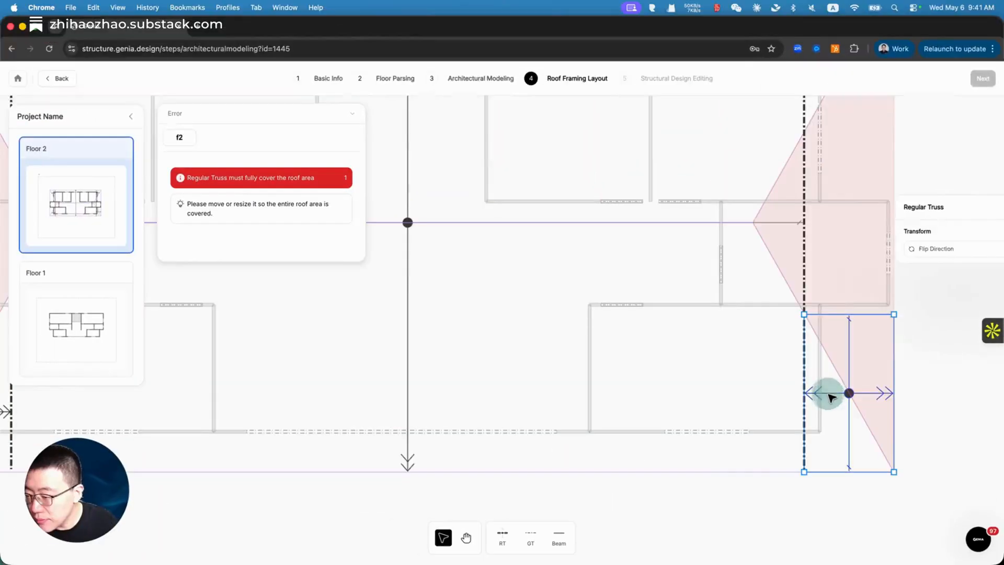
double_click(842, 391)
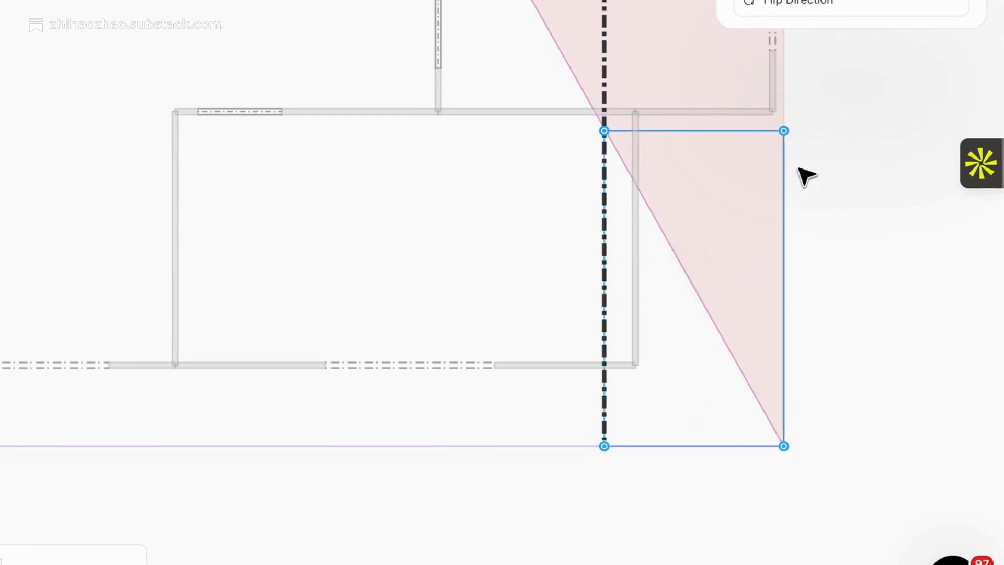
left_click_drag(784, 130, 670, 243)
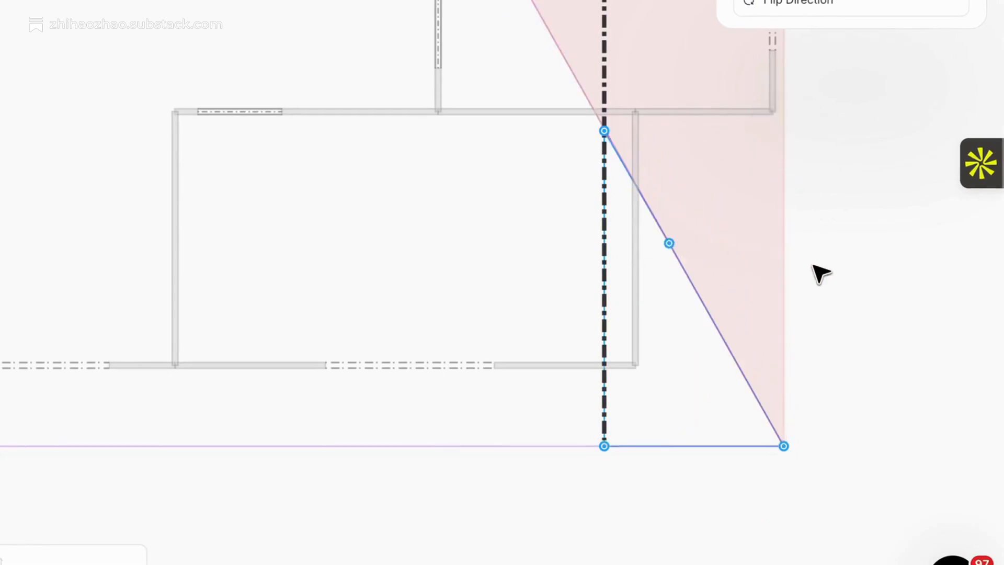
left_click(835, 268)
left_click(338, 548)
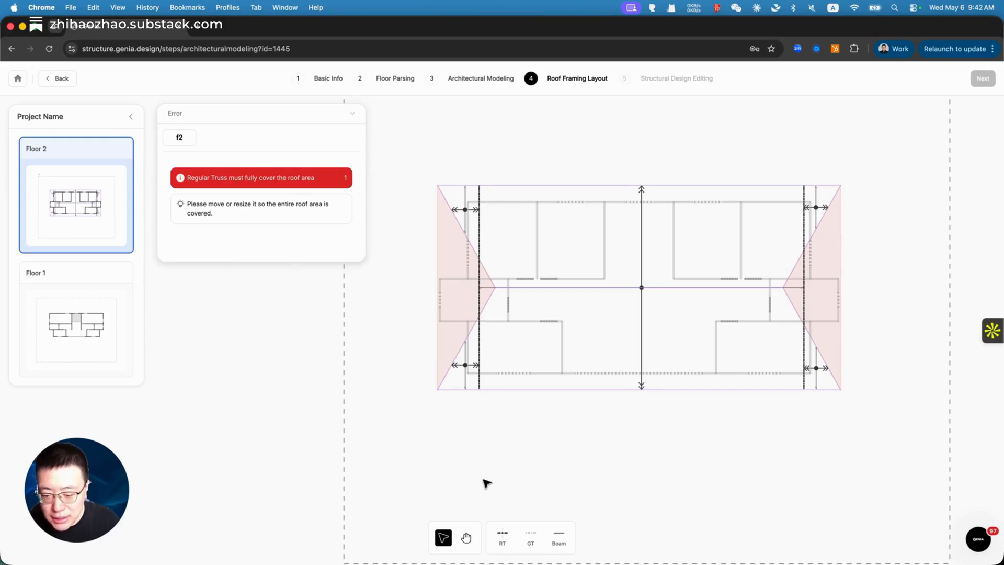
Step: Draw a regular truss along the roof's left end and fit its vertices to the hip lines
left_click(502, 536)
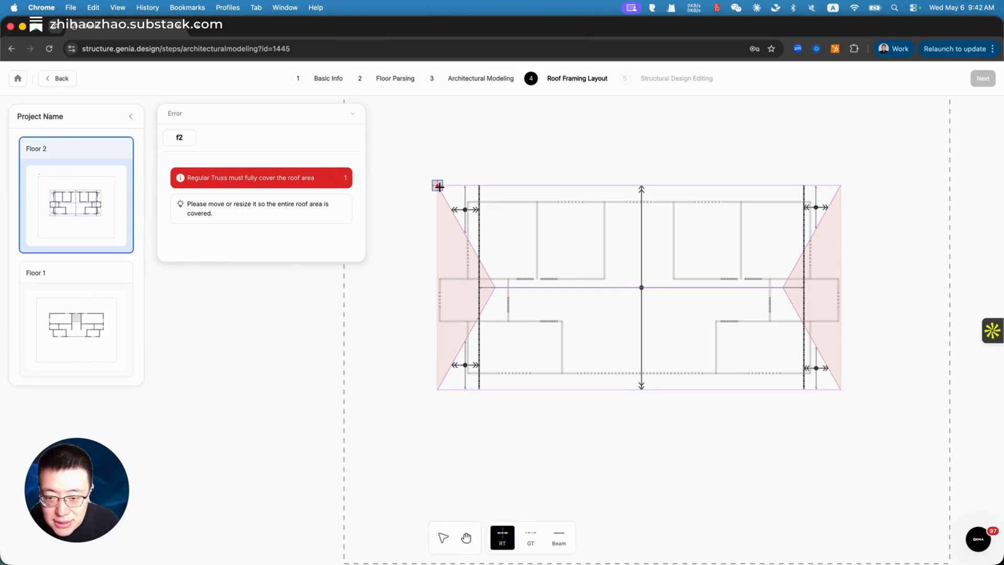
left_click_drag(438, 187, 479, 390)
left_click(461, 287)
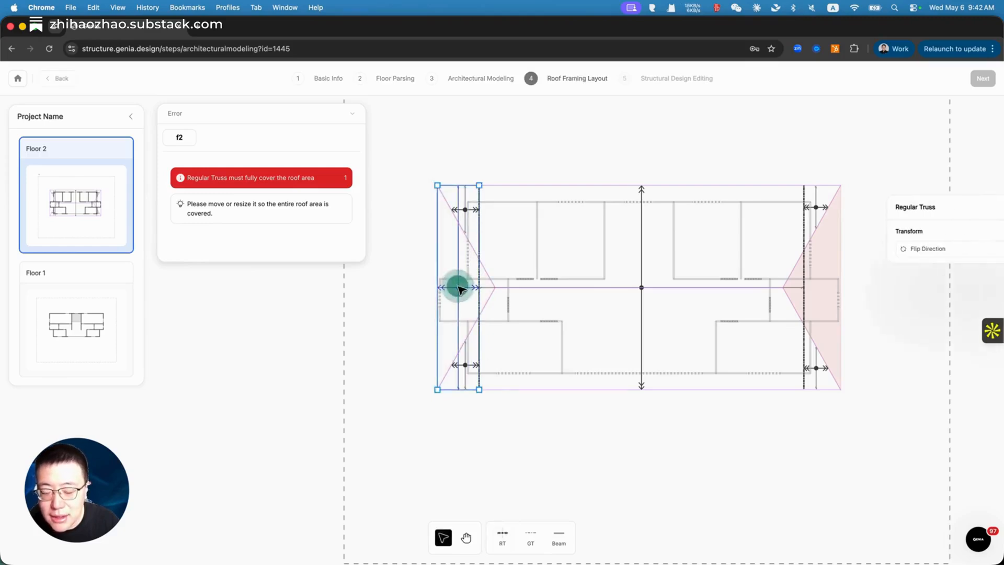
left_click_drag(480, 185, 480, 251)
left_click_drag(546, 211, 545, 226)
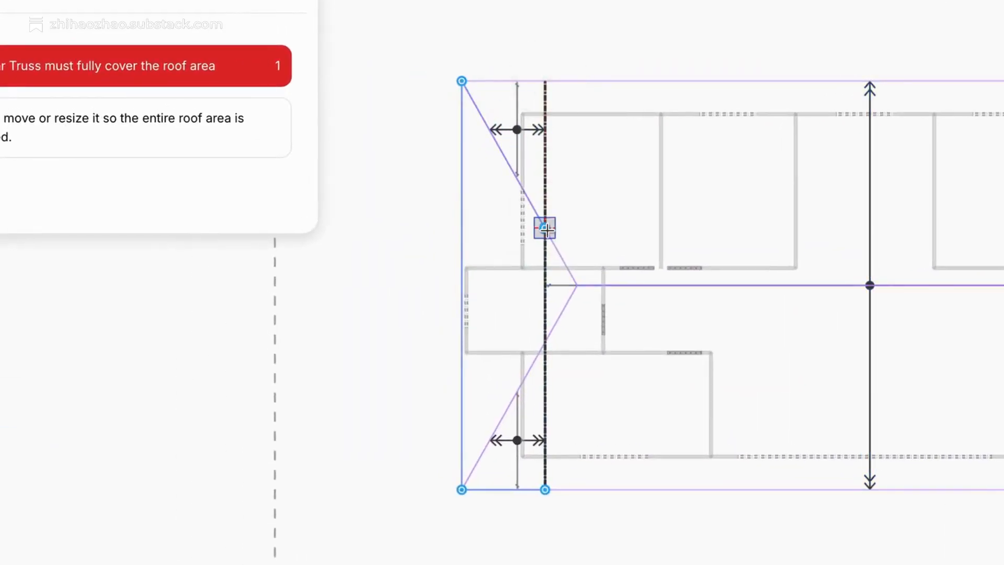
left_click_drag(478, 389, 480, 320)
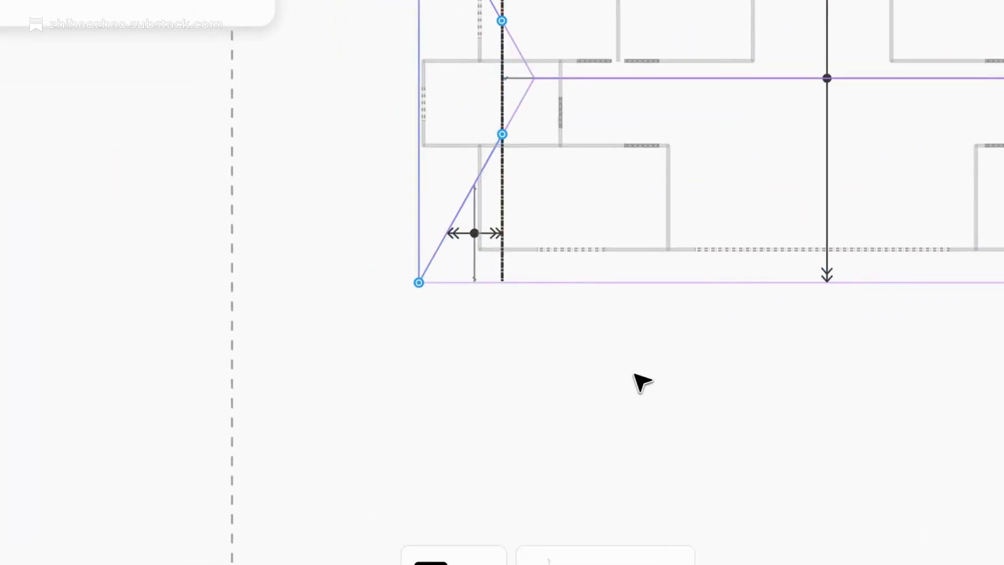
left_click(698, 377)
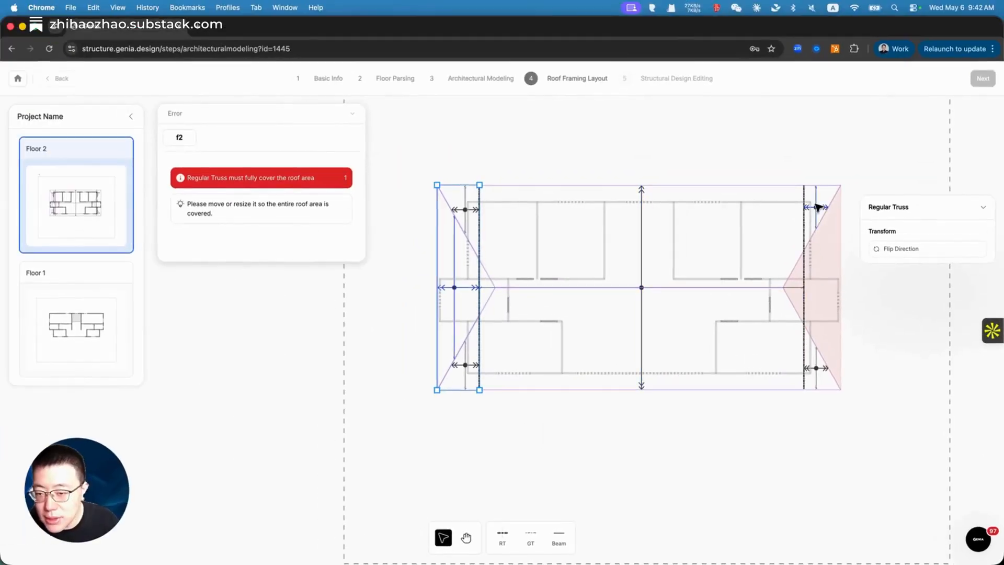
Step: Draw a regular truss along the roof's right end and pull its corners onto the hip lines
left_click(498, 534)
left_click(841, 389)
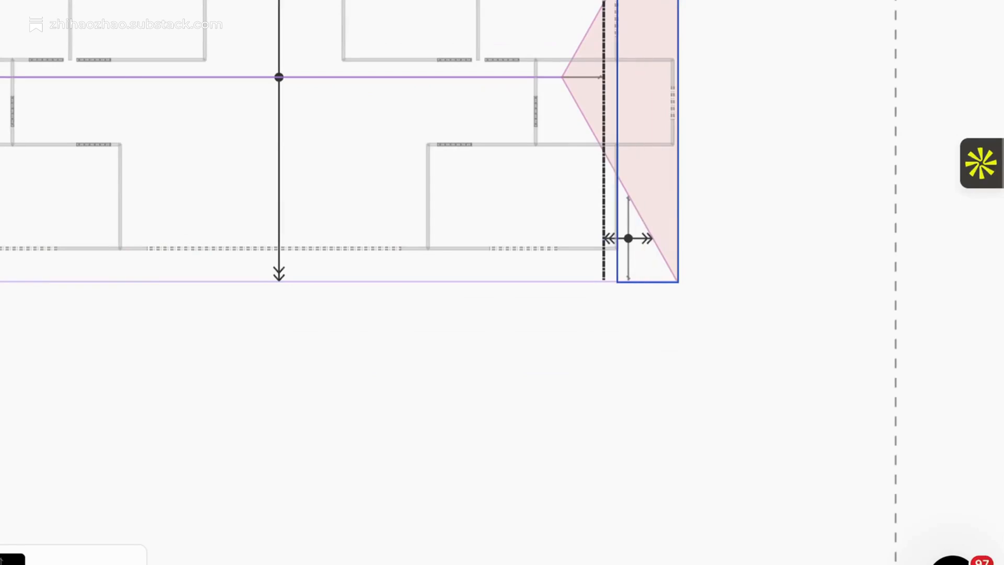
left_click(804, 186)
left_click(648, 76)
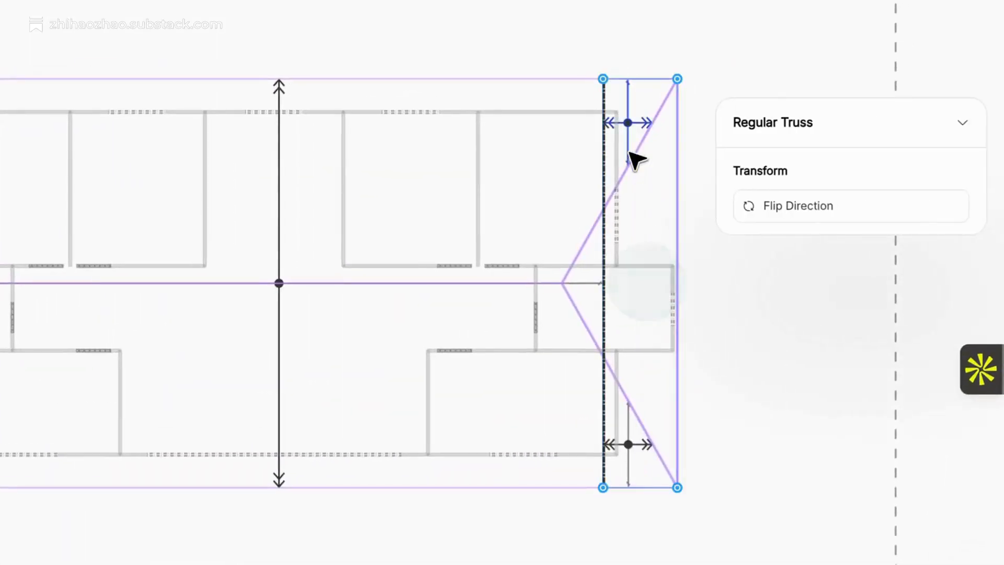
left_click_drag(604, 80, 603, 210)
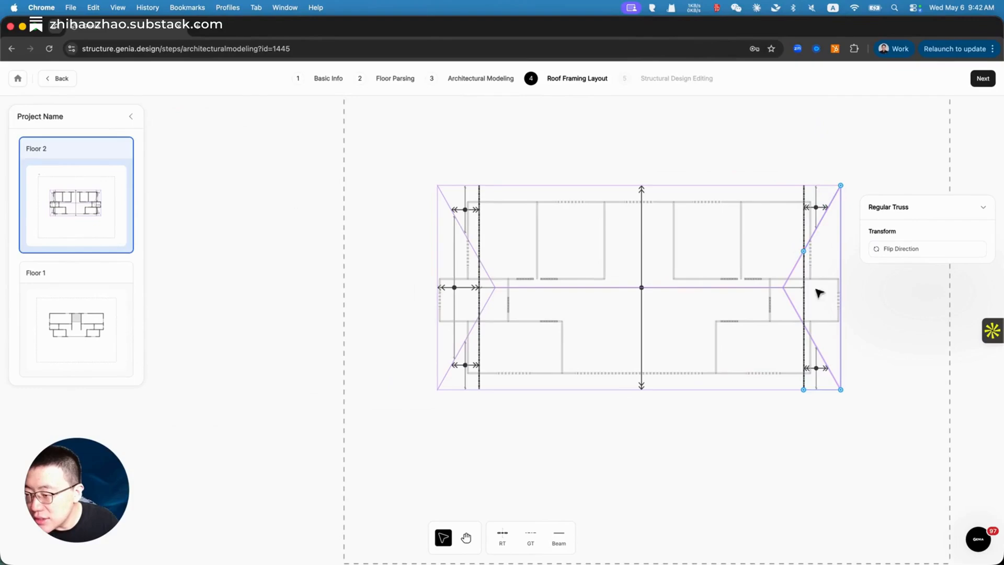
left_click_drag(802, 392, 804, 324)
left_click(886, 352)
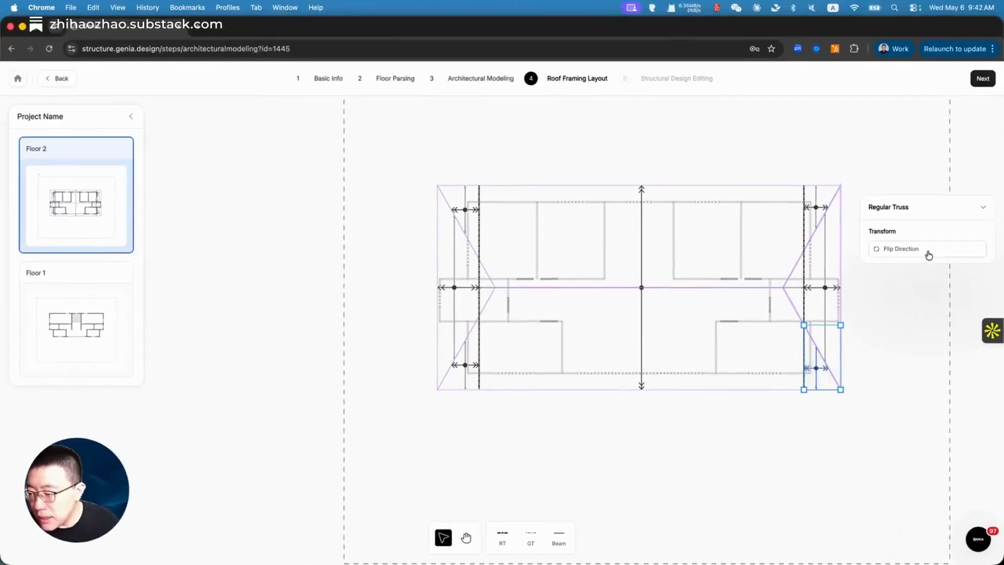
Step: Flip the span direction of all four corner trusses to run vertically
left_click(929, 254)
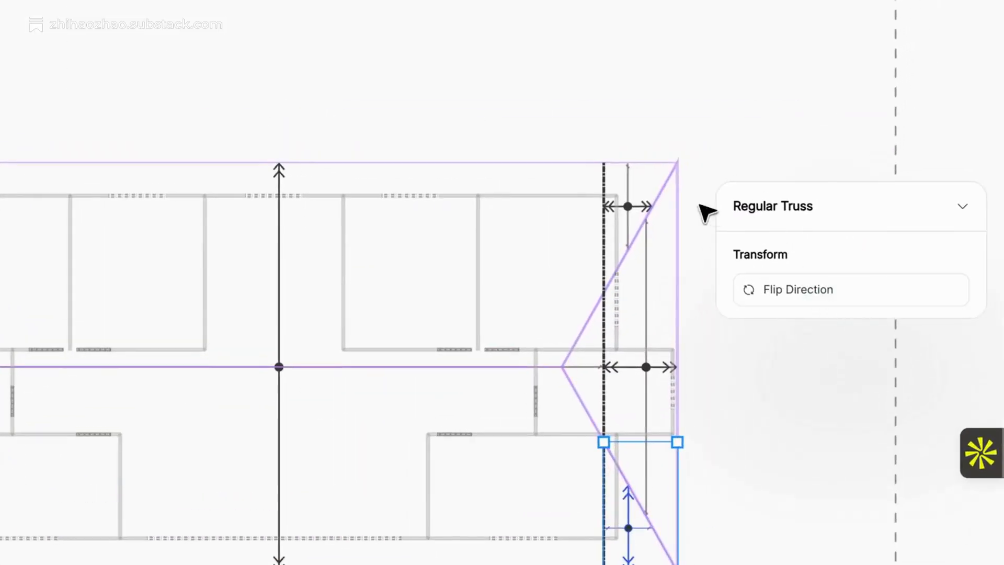
left_click(814, 212)
left_click(787, 287)
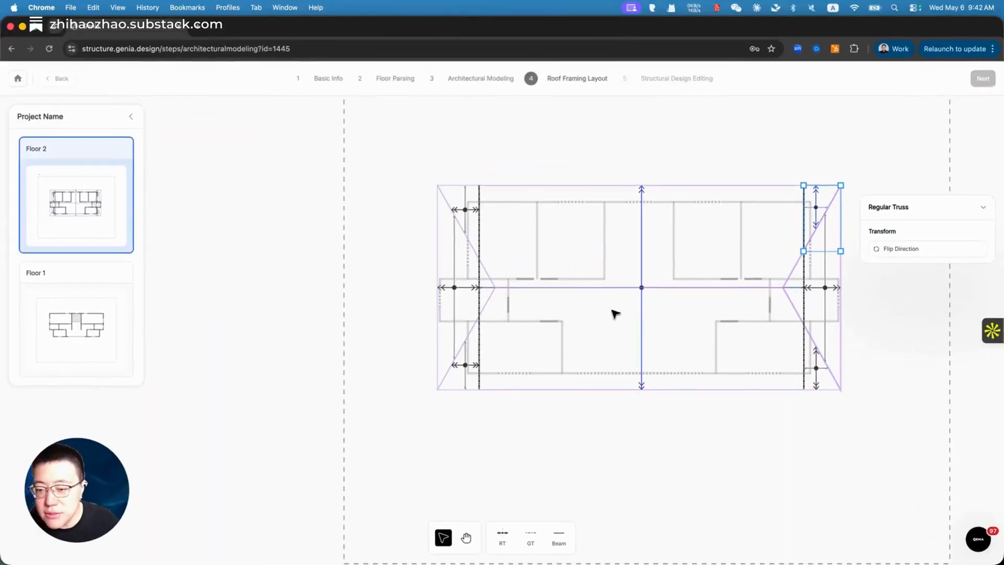
left_click(474, 368)
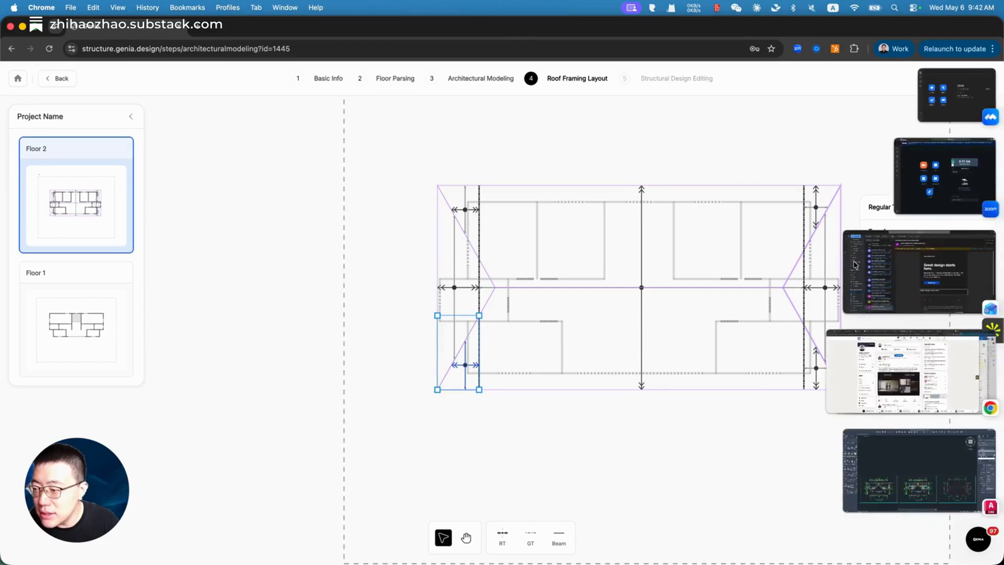
left_click(928, 253)
left_click(457, 207)
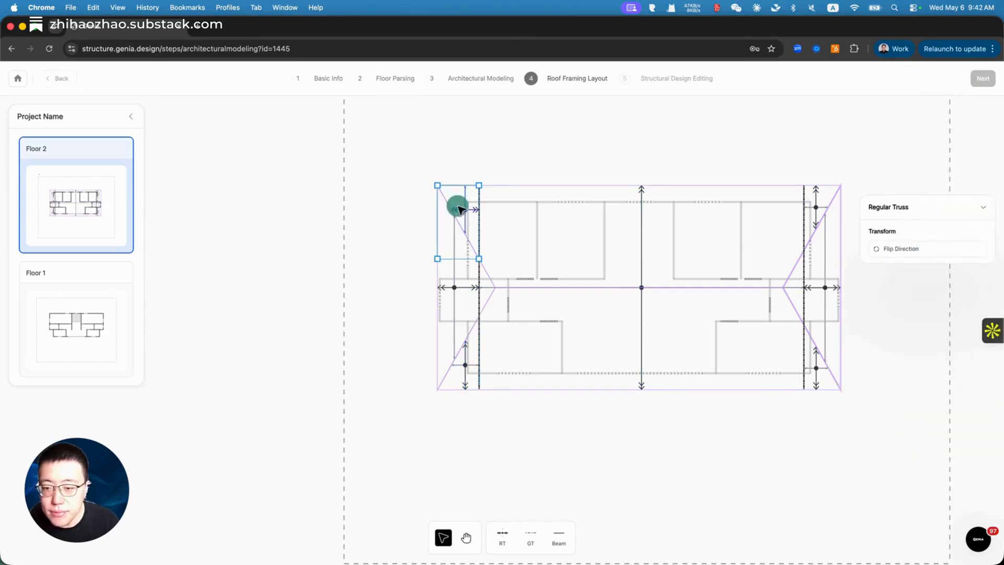
left_click(898, 250)
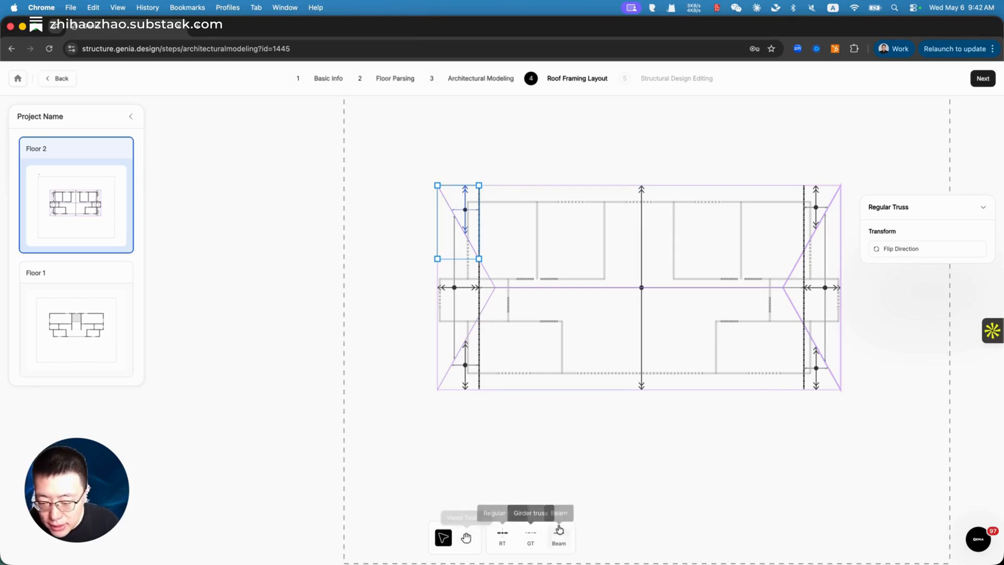
Step: Draw girder trusses along the lower-left, top-left, top-right and bottom-right hip lines
left_click(530, 538)
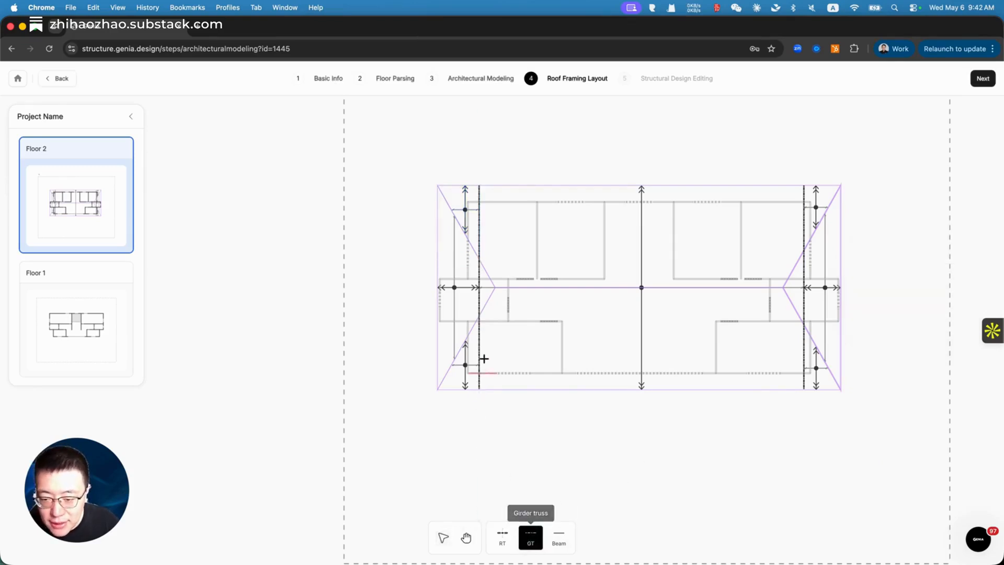
left_click(438, 388)
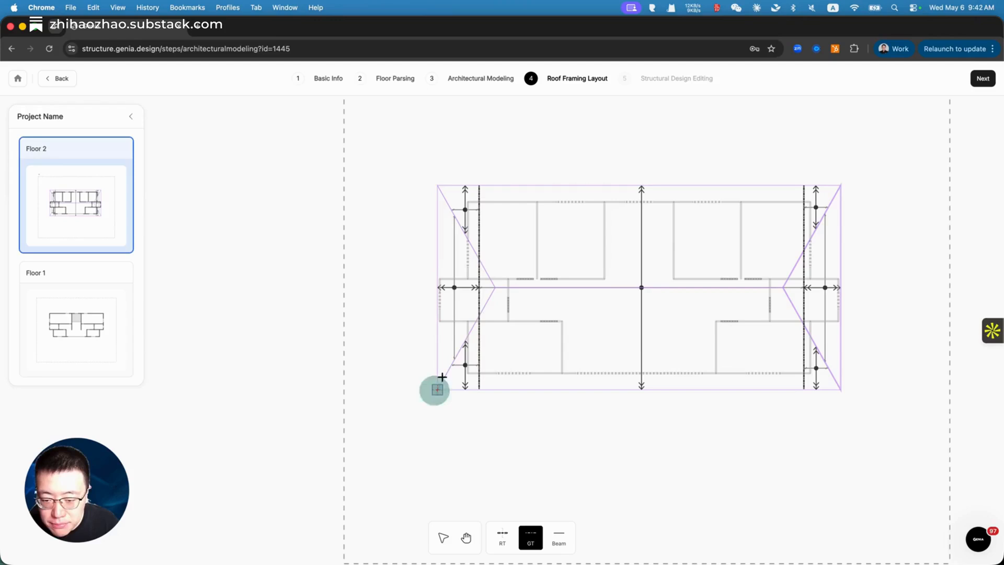
left_click(480, 318)
left_click(531, 538)
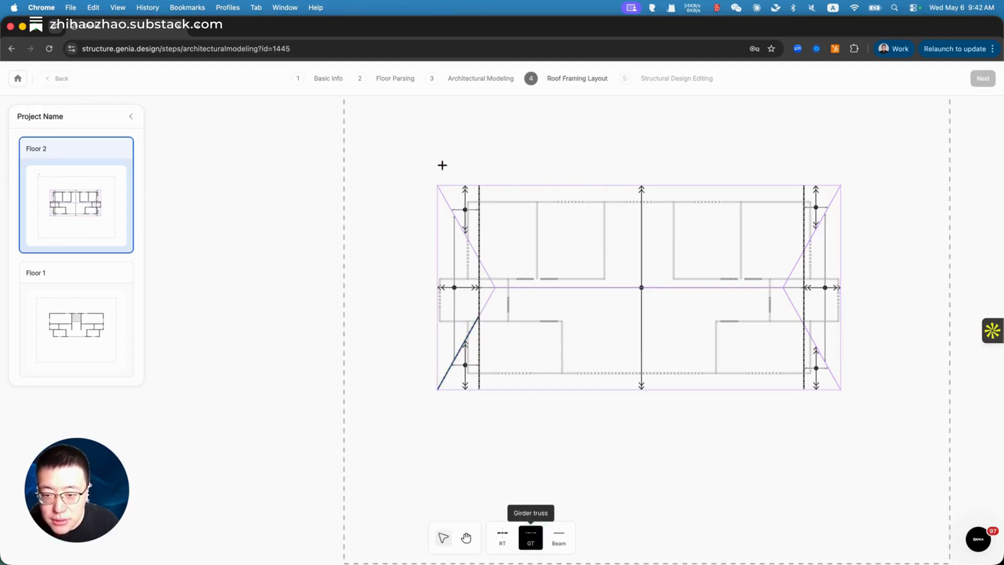
left_click(437, 187)
left_click(479, 258)
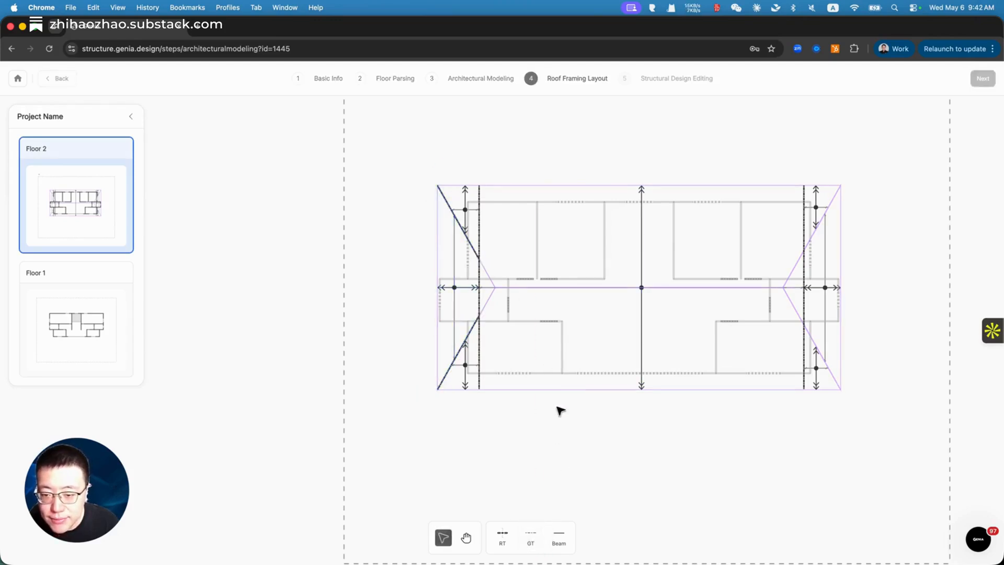
left_click(531, 540)
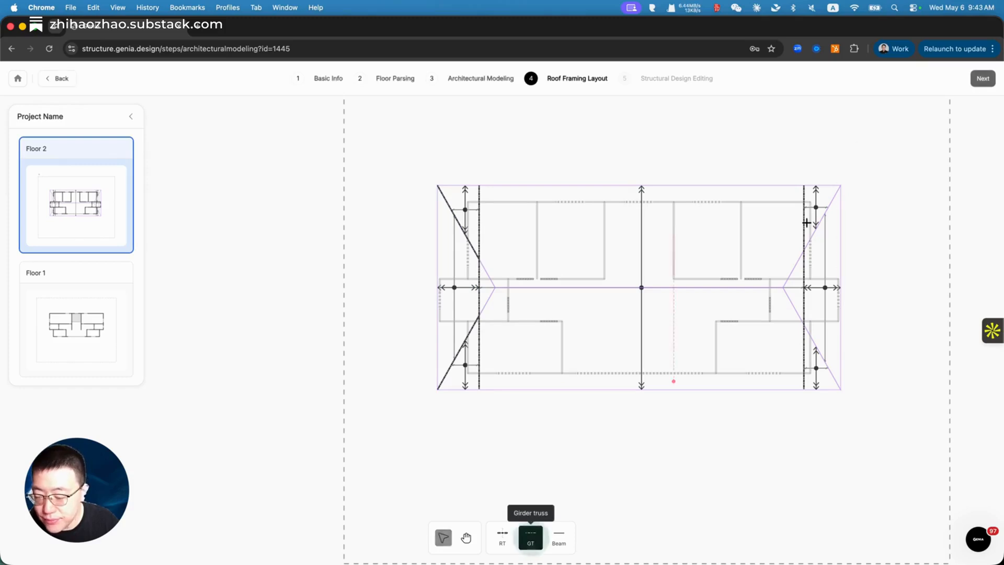
left_click(841, 186)
left_click(804, 257)
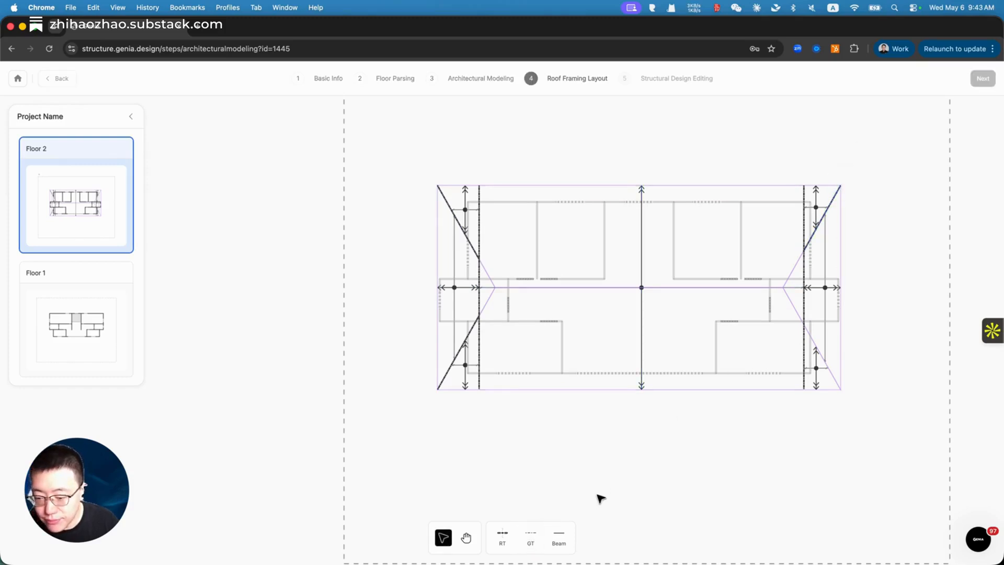
left_click(529, 540)
left_click(841, 389)
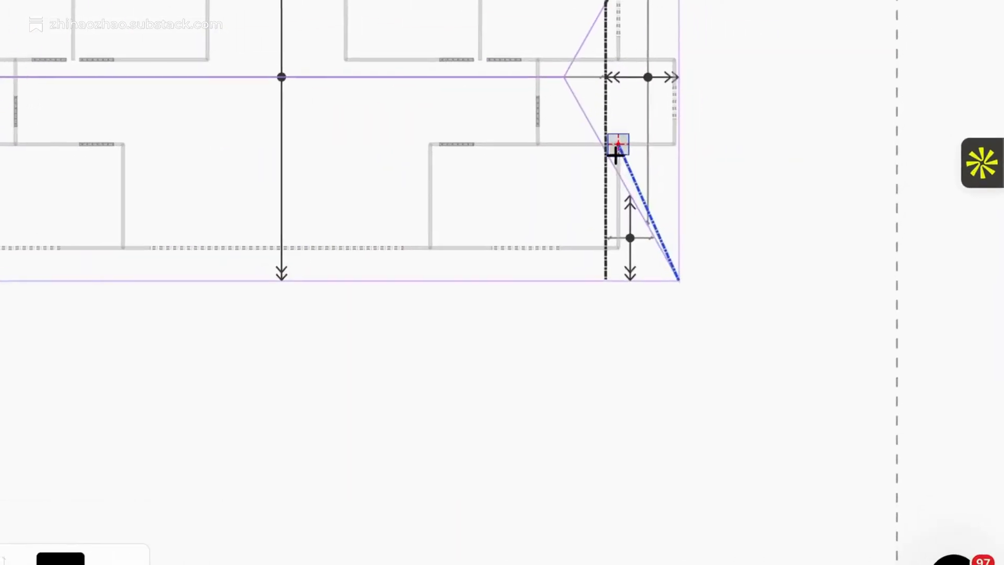
left_click(605, 152)
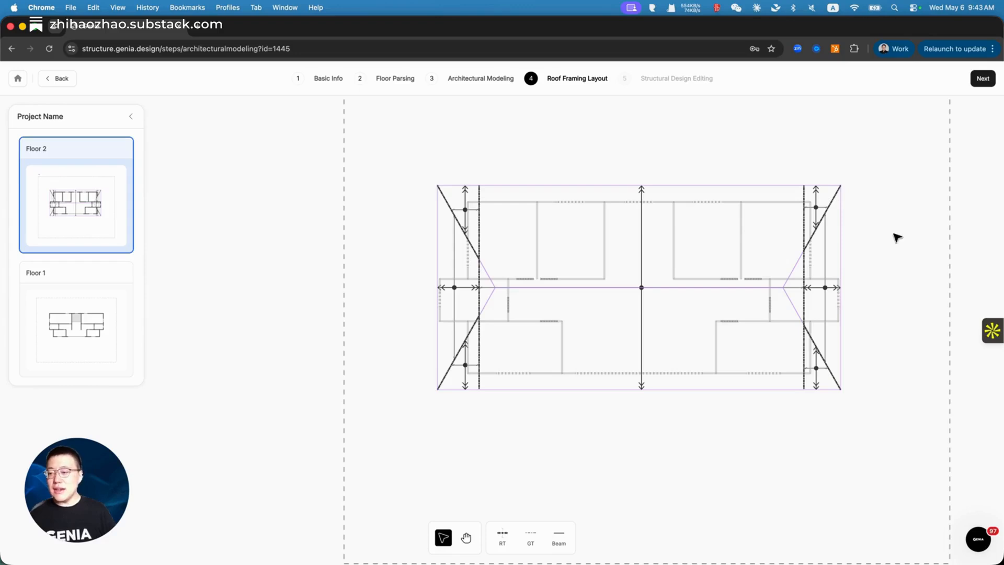
Step: Leave Roof Framing Layout and confirm the Please note dialog to generate the structural design
left_click(984, 79)
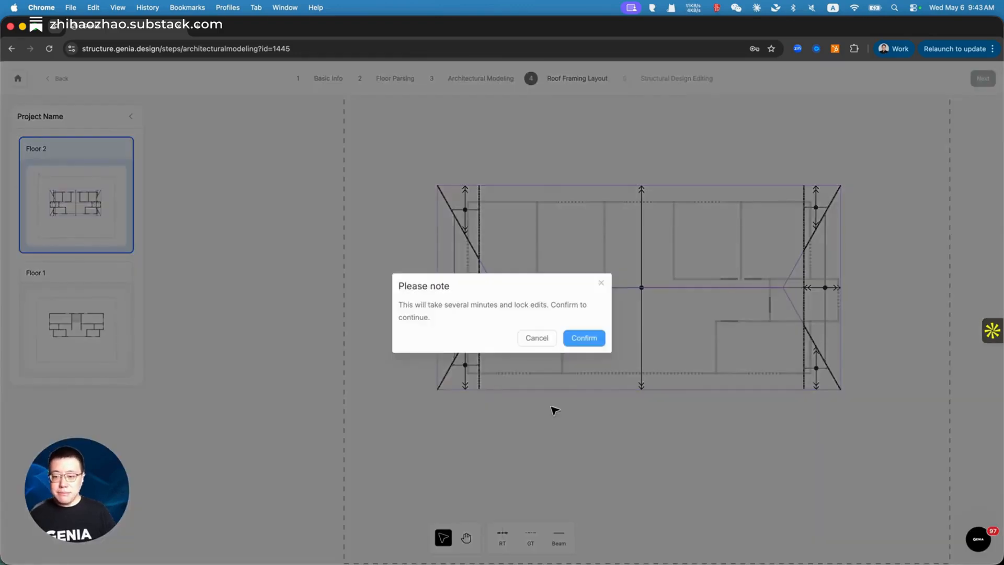
left_click(586, 339)
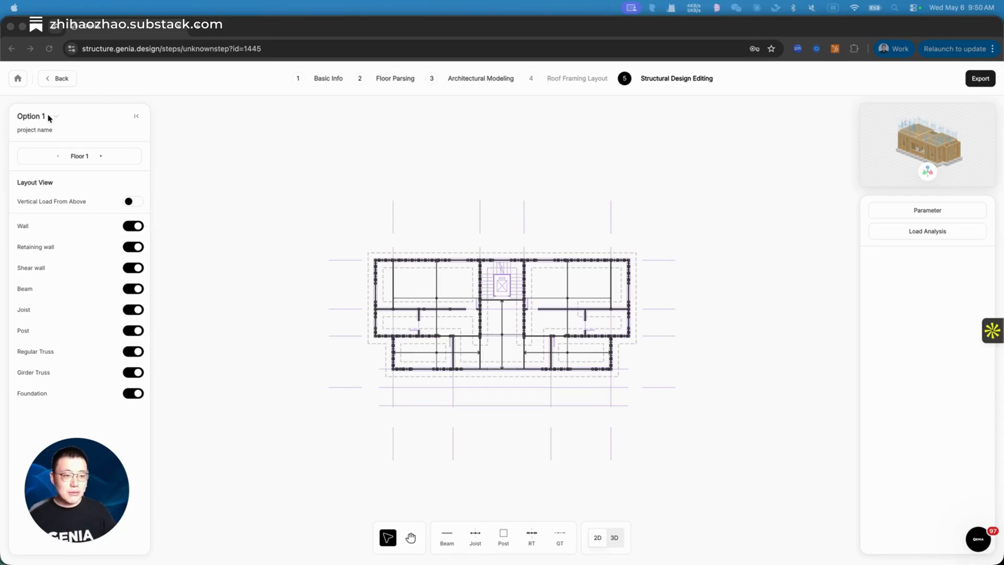
left_click(56, 117)
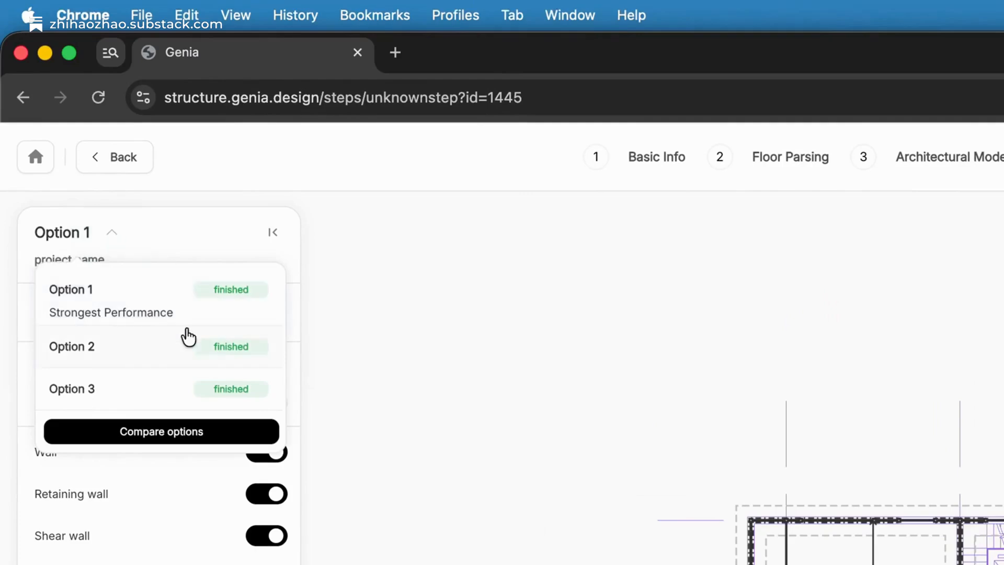
left_click(161, 430)
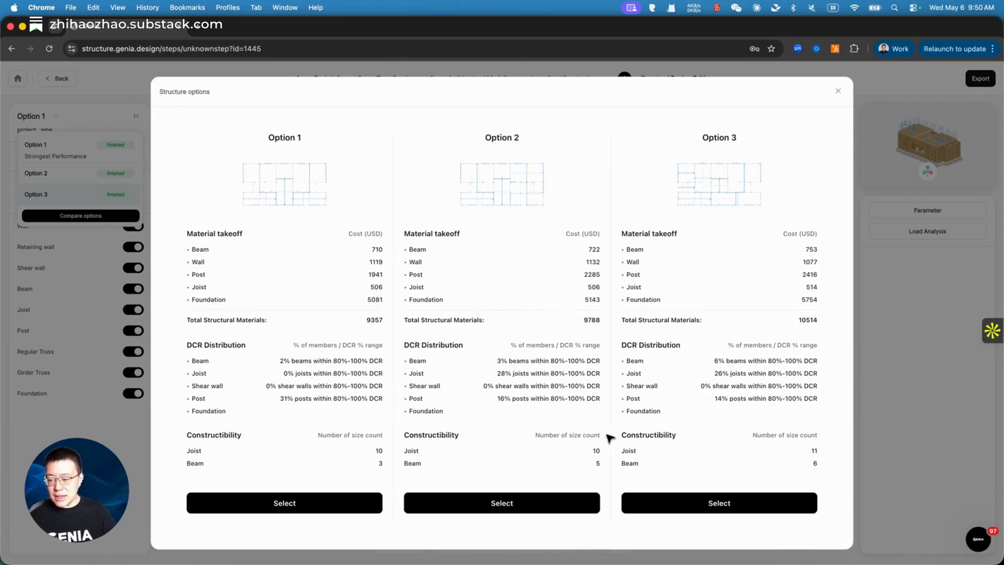
left_click(837, 91)
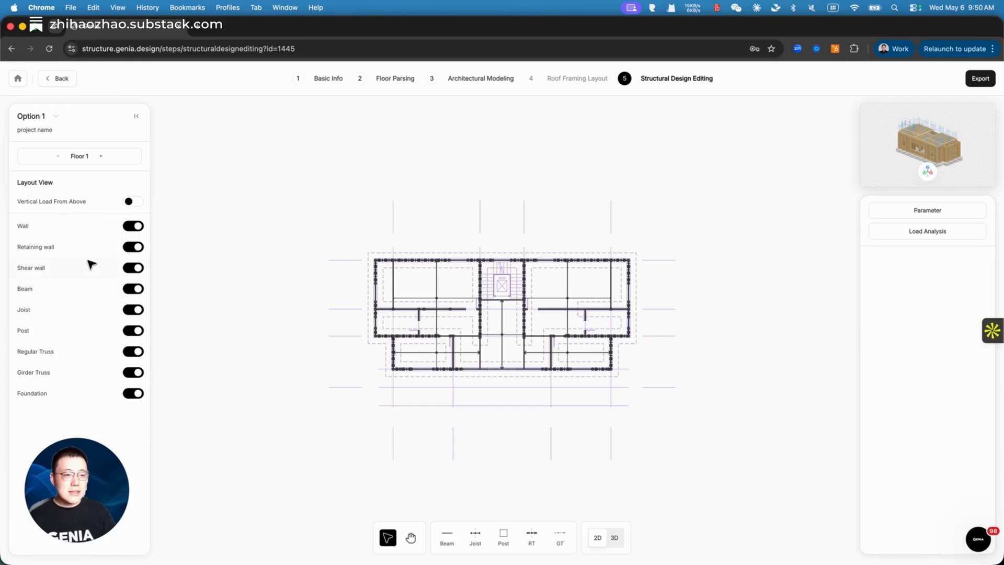
left_click(131, 229)
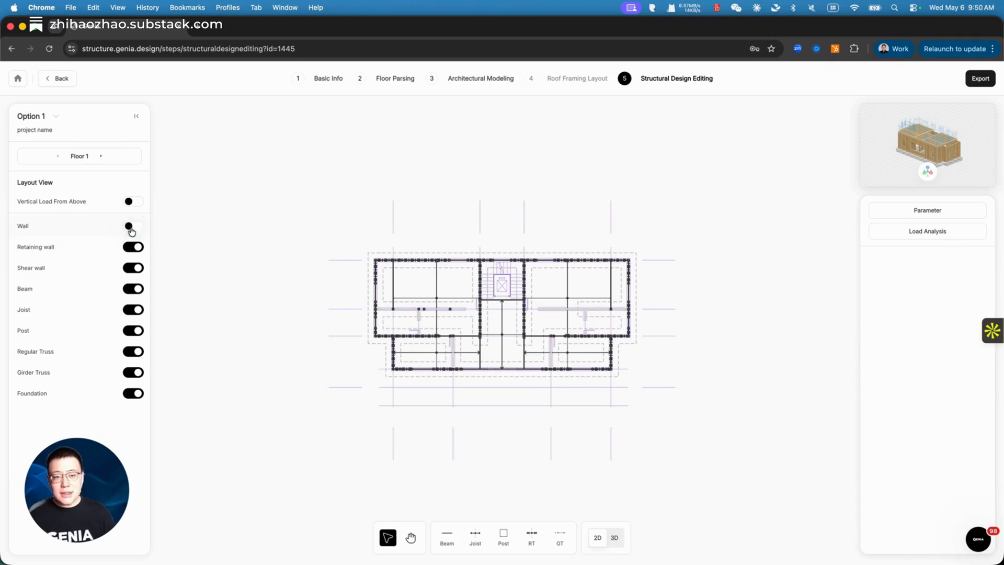
left_click(131, 229)
left_click(128, 253)
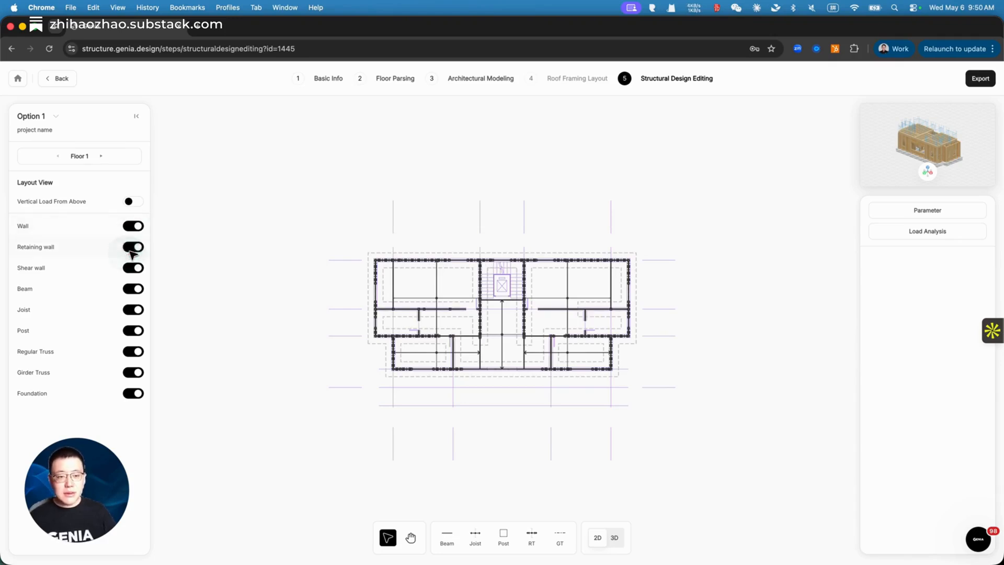
left_click(129, 251)
left_click(138, 248)
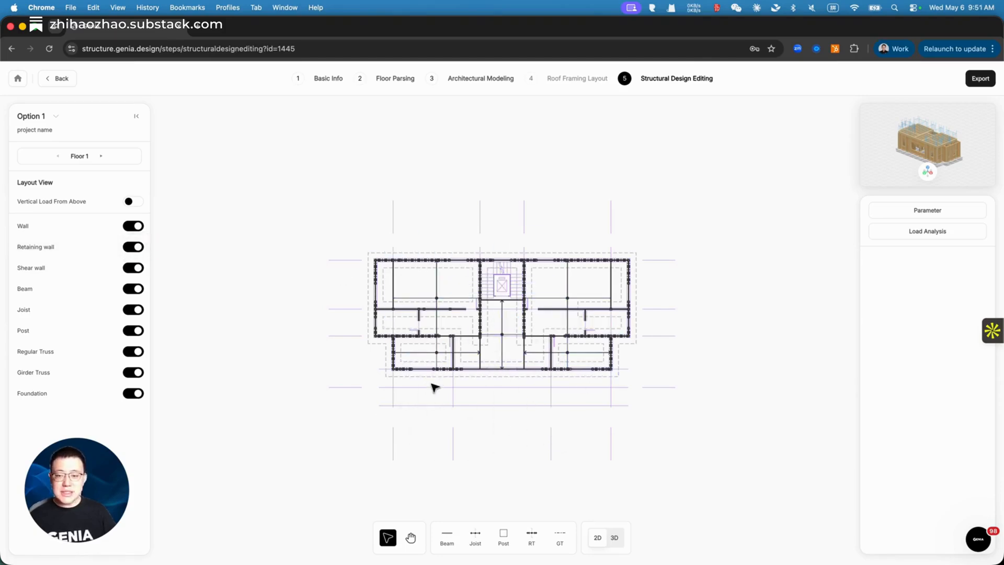
left_click(139, 203)
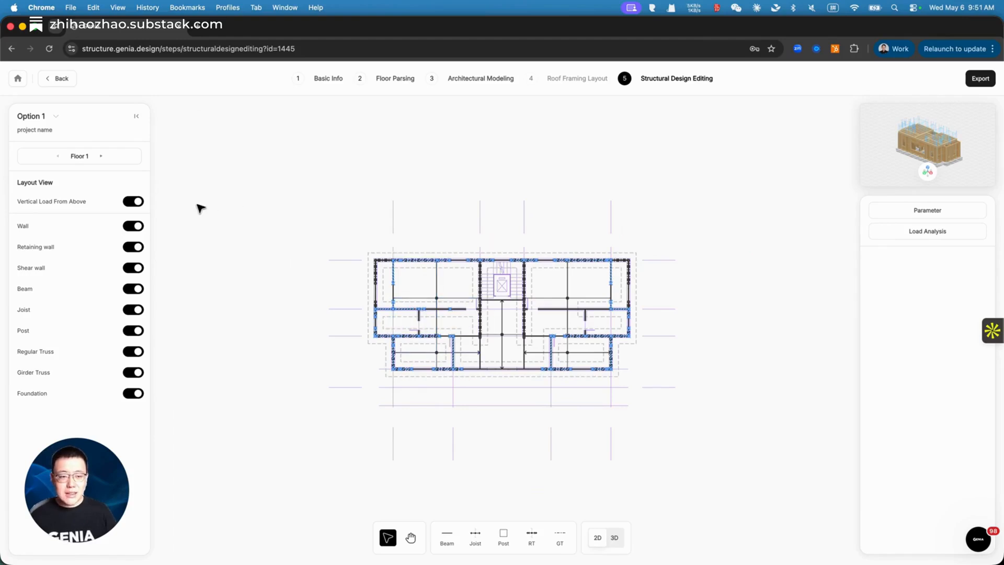
left_click(132, 202)
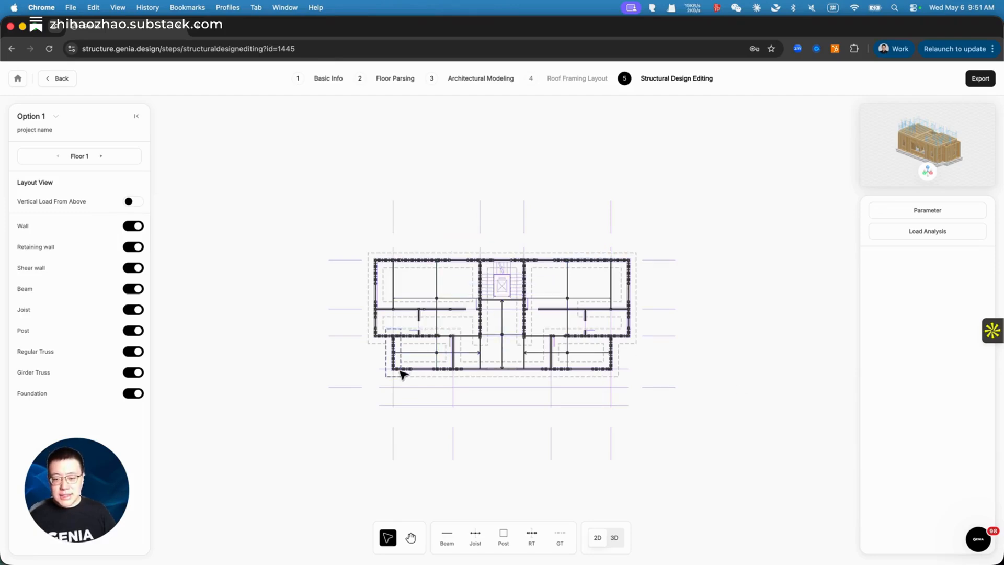
left_click(394, 359)
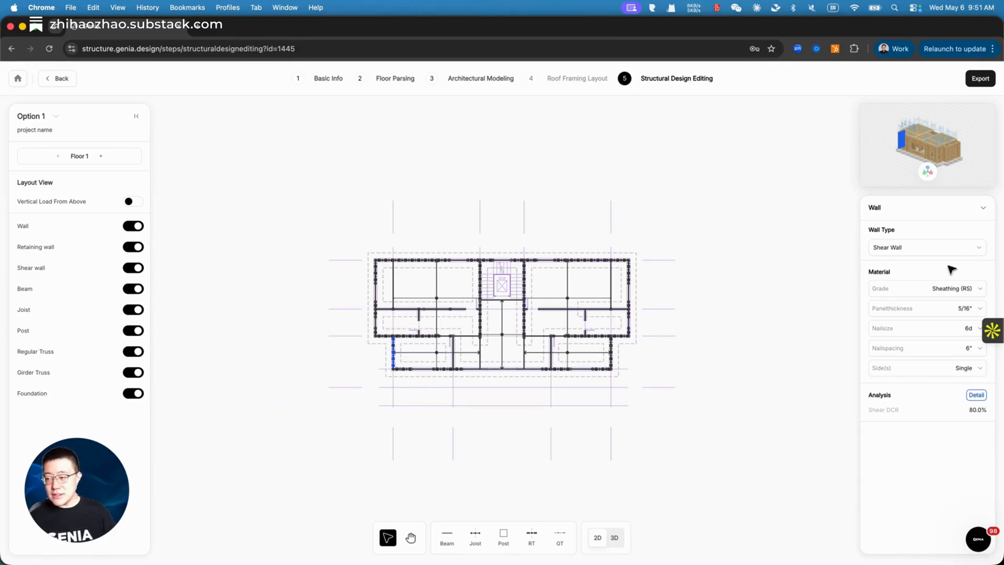
Step: Check the lower-left wall's Wall Type list and keep it as Shear Wall
left_click(965, 256)
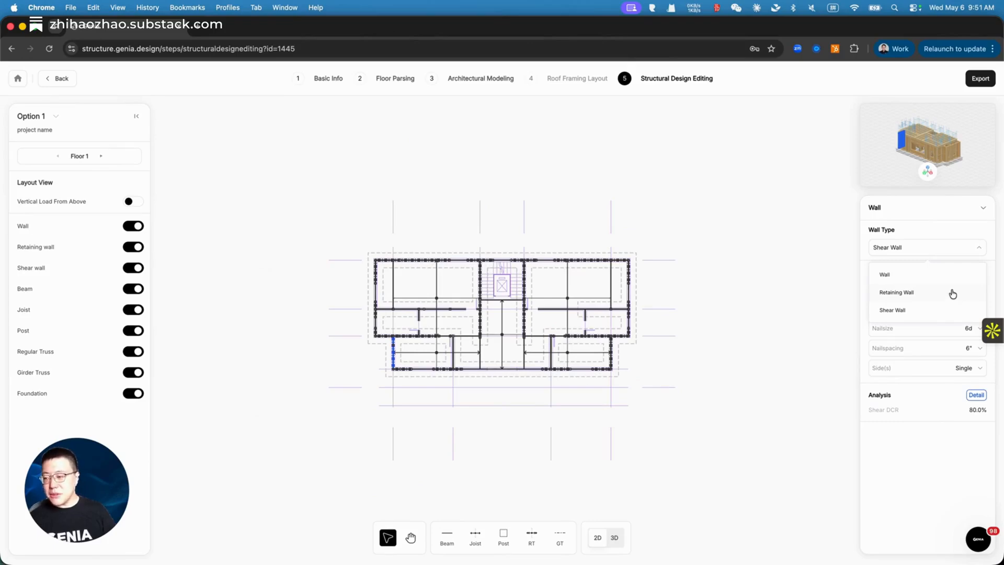
left_click(946, 464)
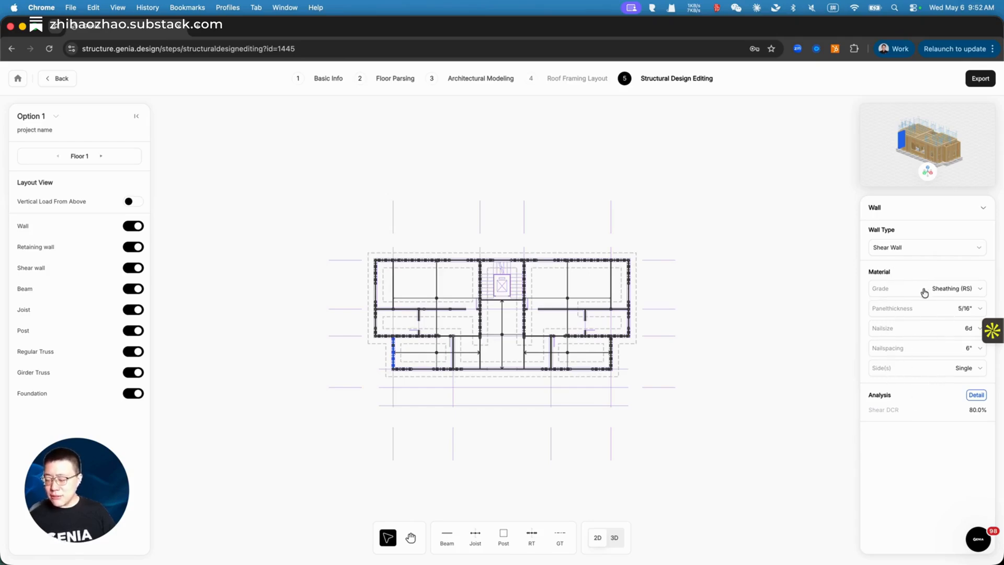
left_click(973, 398)
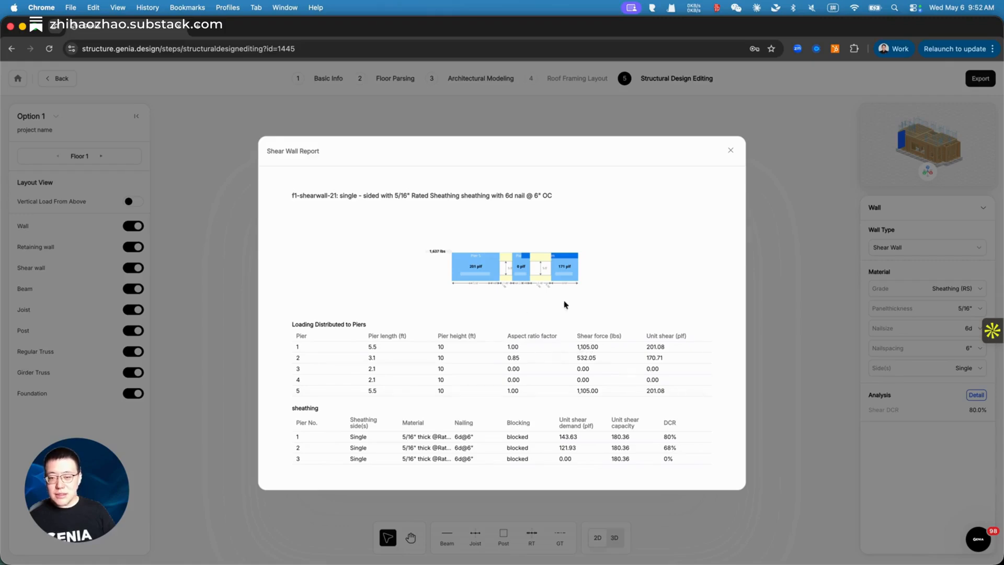
left_click(732, 152)
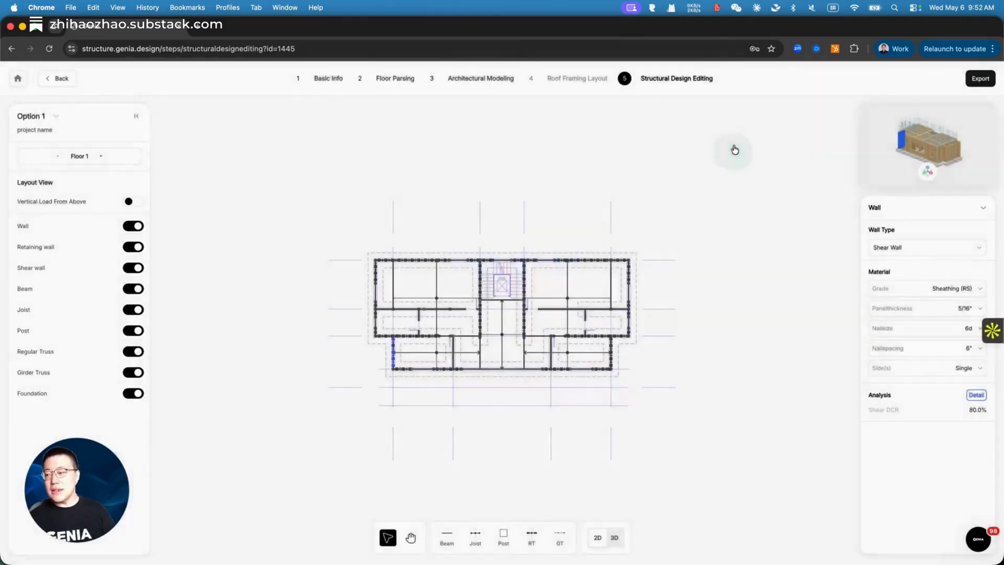
left_click(478, 268)
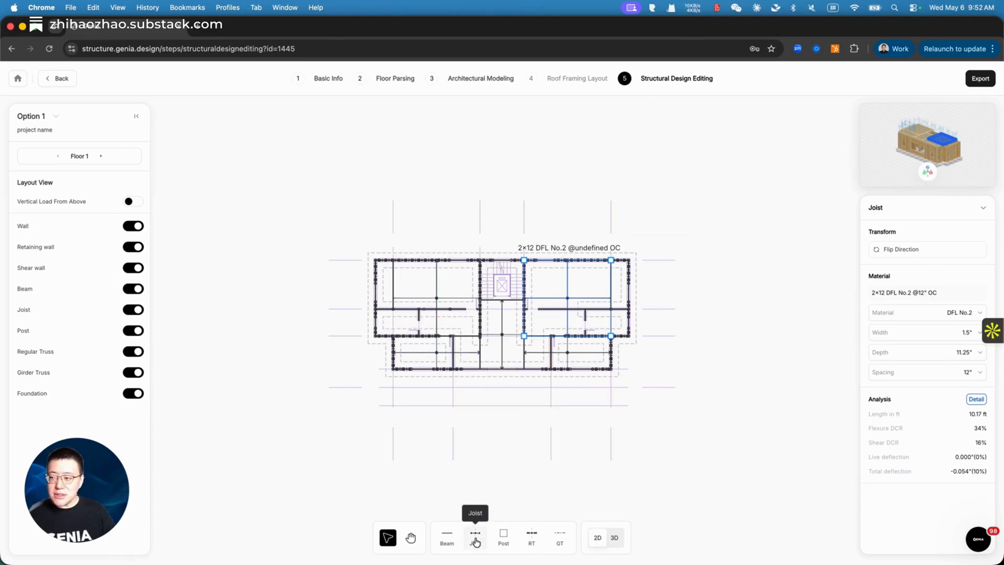
Step: Toggle the floor plan to a 3D framing model and orbit it
left_click(616, 539)
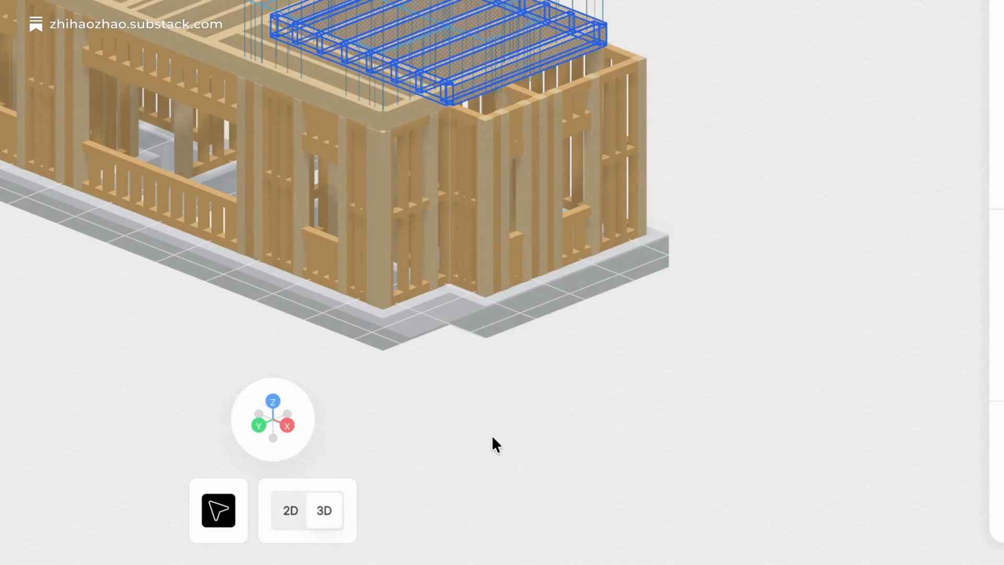
middle_click_drag(652, 323, 316, 371)
mouse_move(291, 441)
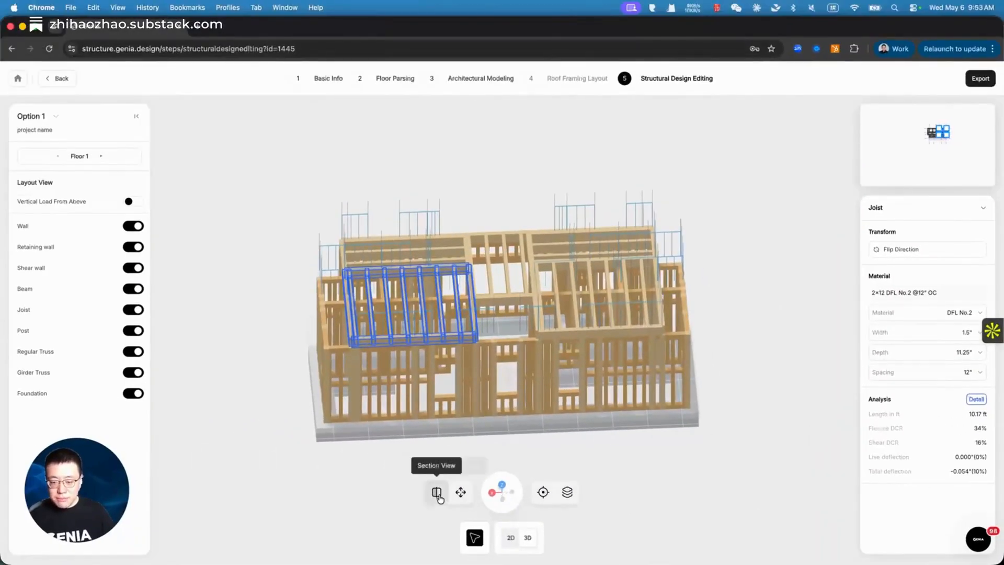
Step: Cut the 3D model with a section plane, then stop the cut and show all floors
left_click(438, 495)
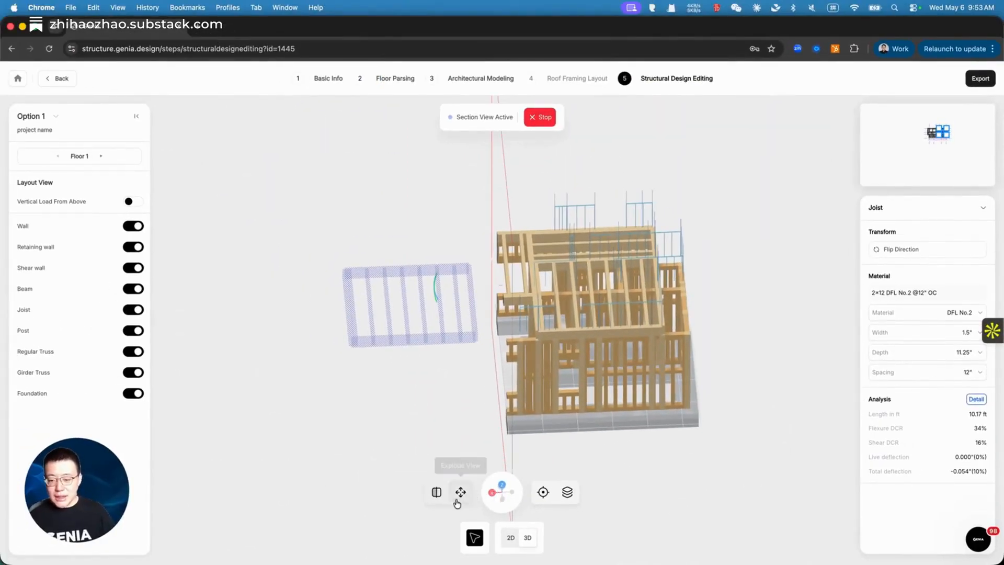
left_click_drag(742, 373, 737, 332)
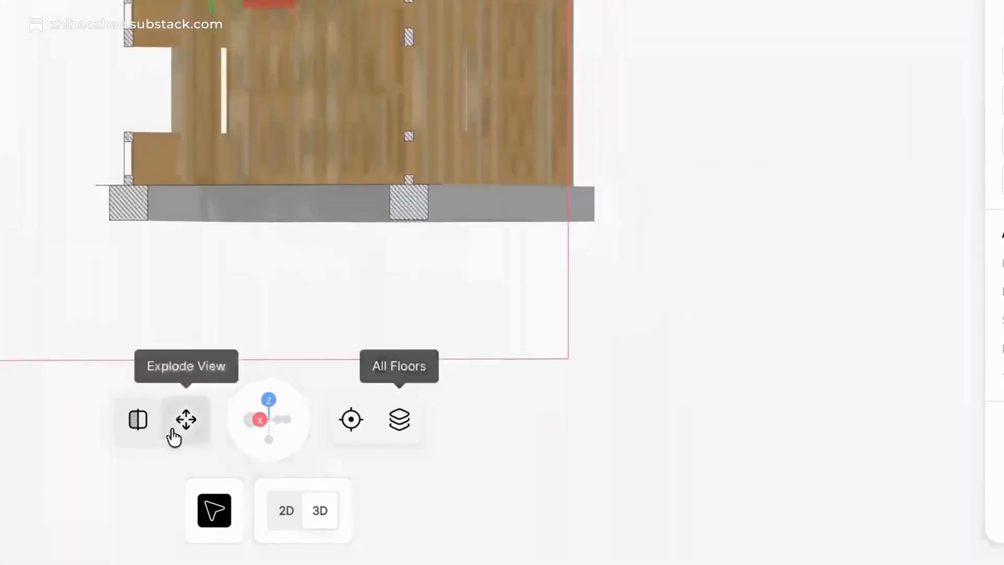
left_click_drag(376, 148, 587, 242)
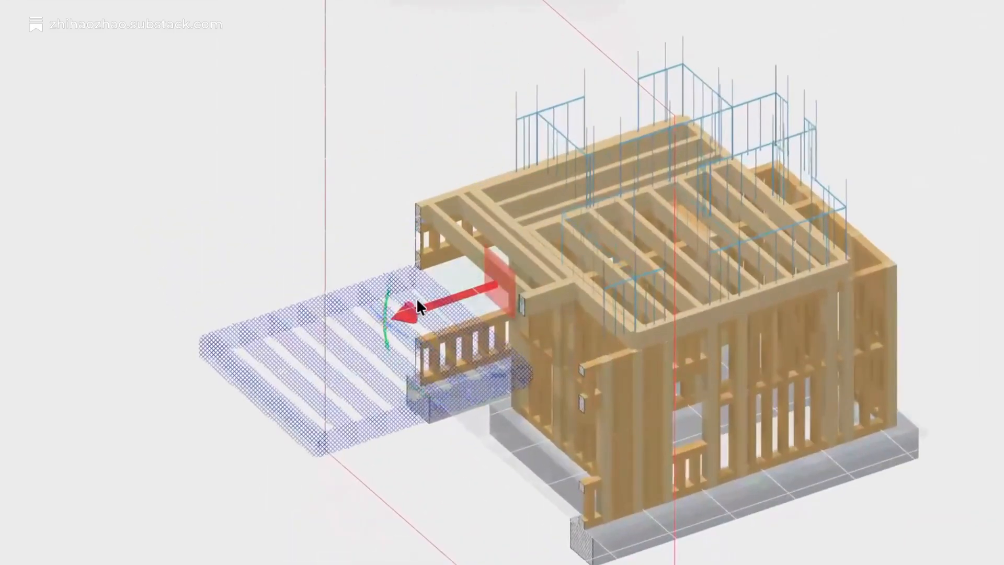
left_click_drag(439, 301, 413, 308)
left_click_drag(326, 335, 282, 460)
left_click_drag(366, 359, 534, 334)
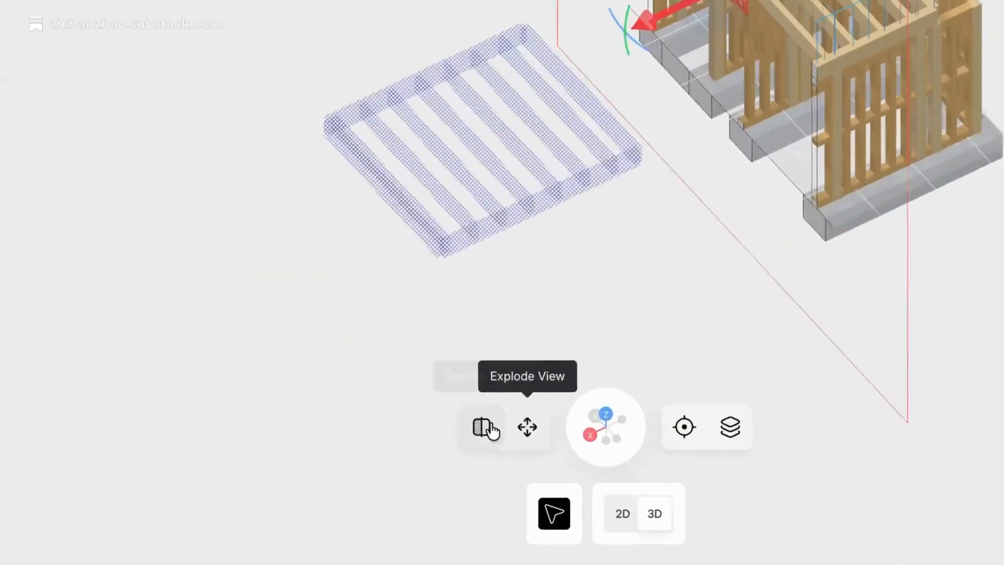
left_click(442, 494)
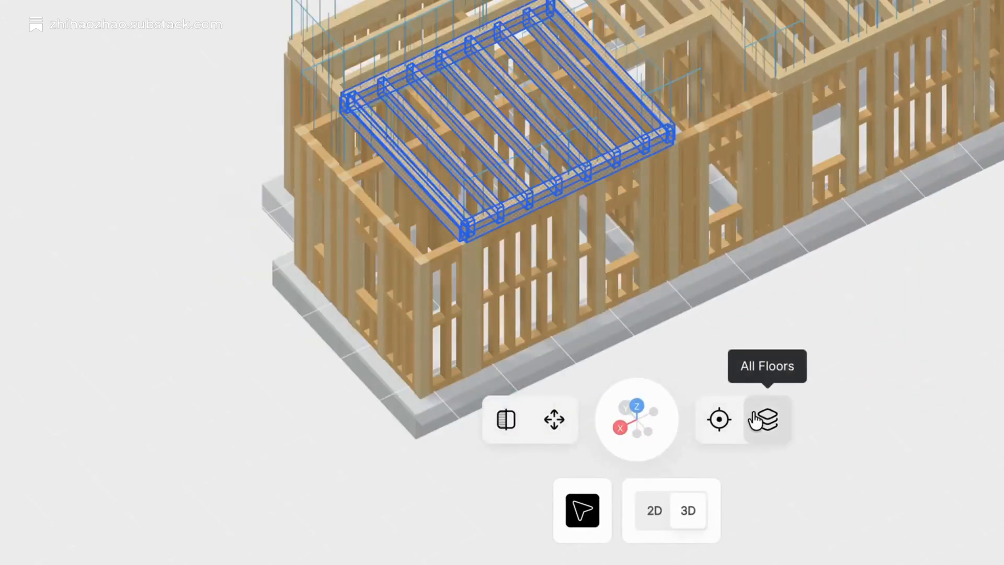
left_click(756, 420)
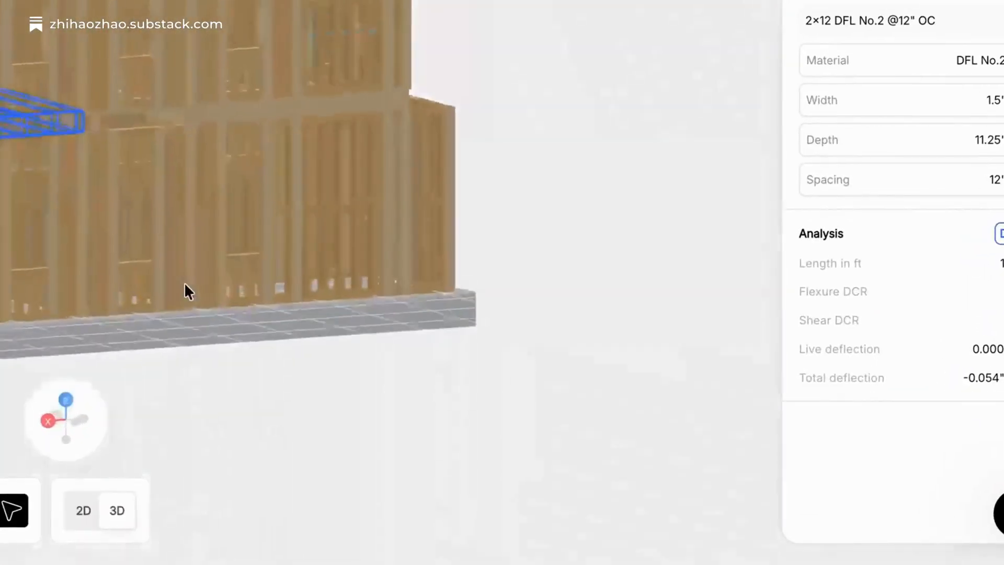
left_click_drag(185, 283, 170, 281)
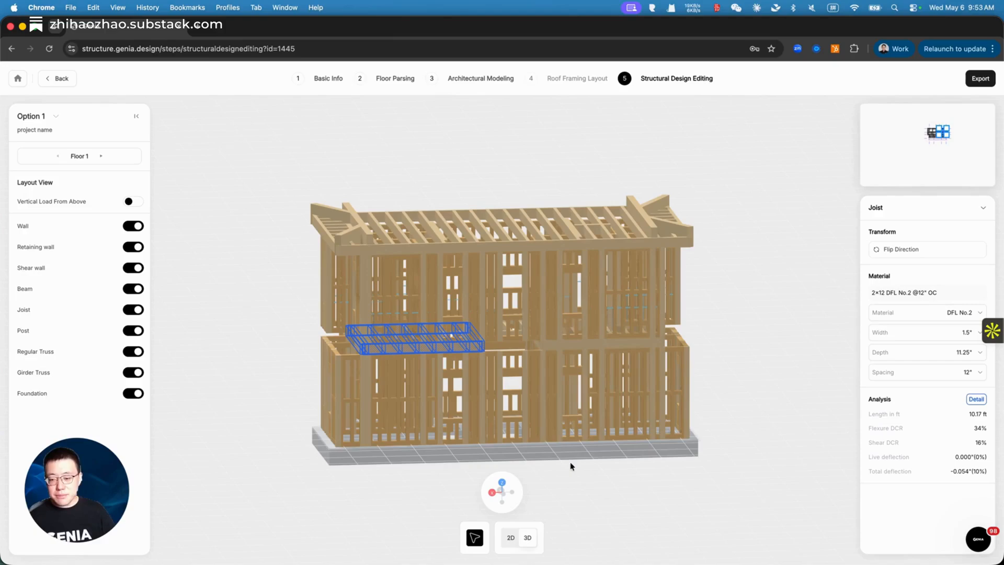
Step: Spread the floors apart in Explode View, orbit the exploded model, then return to 2D
left_click_drag(540, 447, 619, 464)
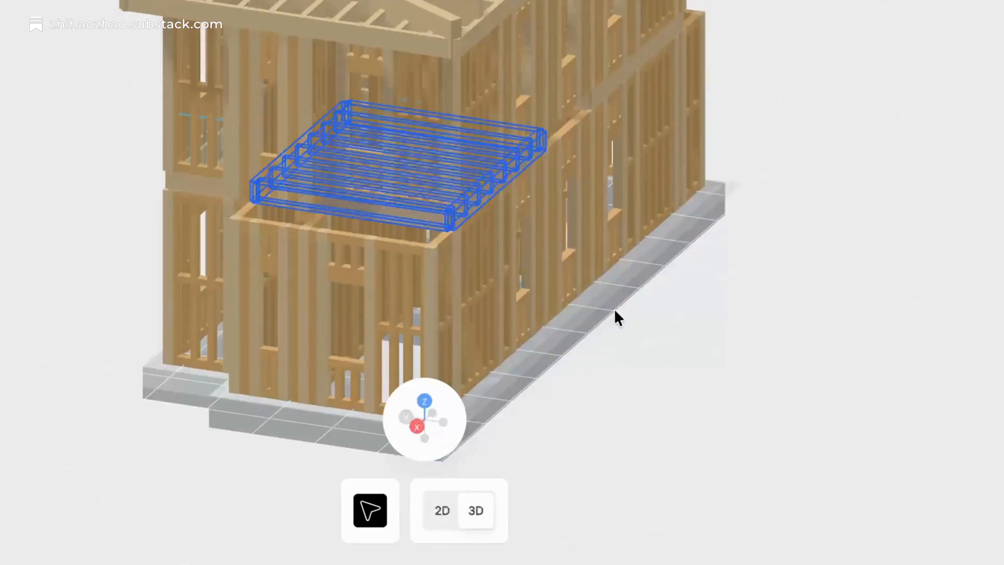
mouse_move(428, 431)
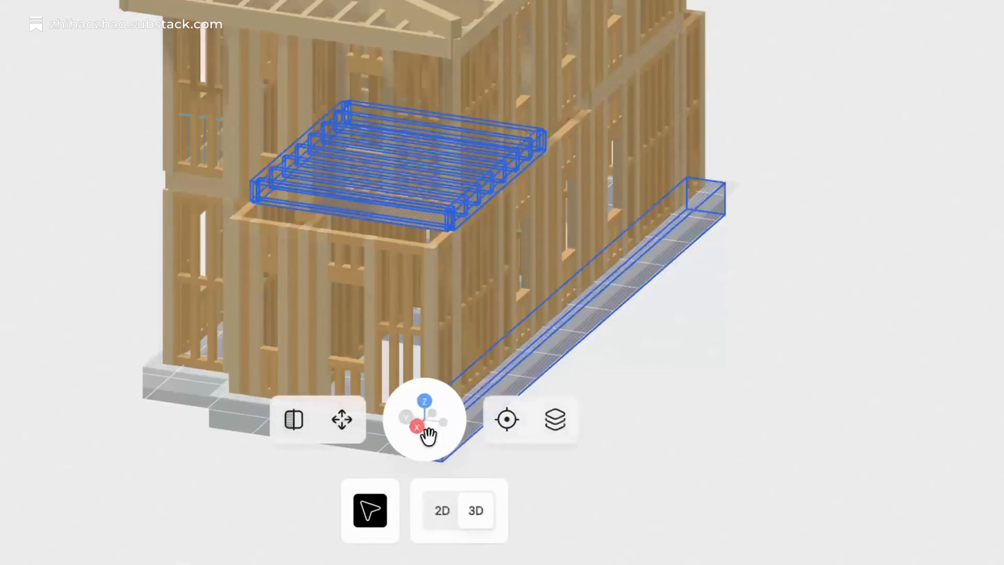
left_click(360, 422)
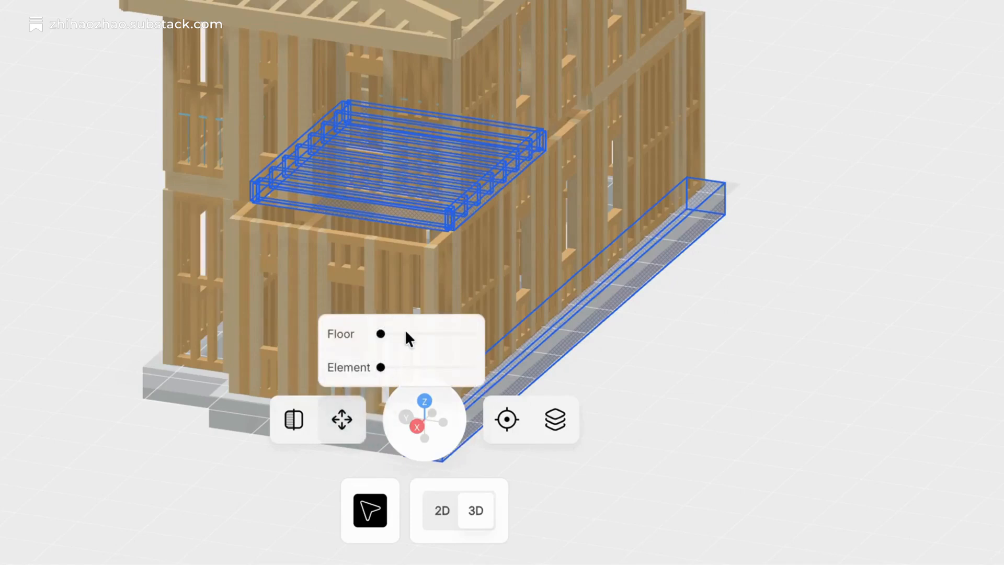
mouse_move(381, 335)
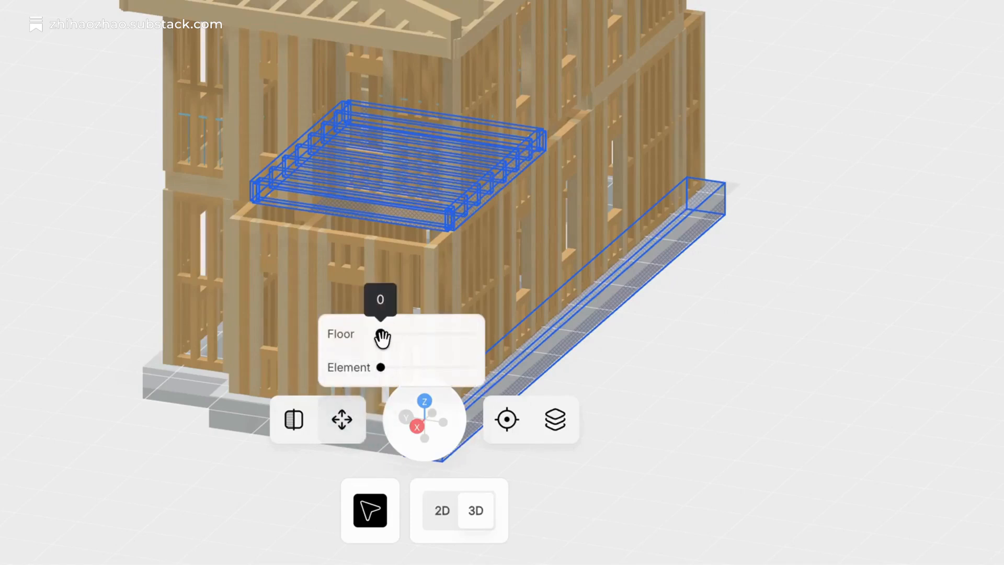
left_click_drag(381, 337, 444, 335)
left_click_drag(675, 264, 633, 309)
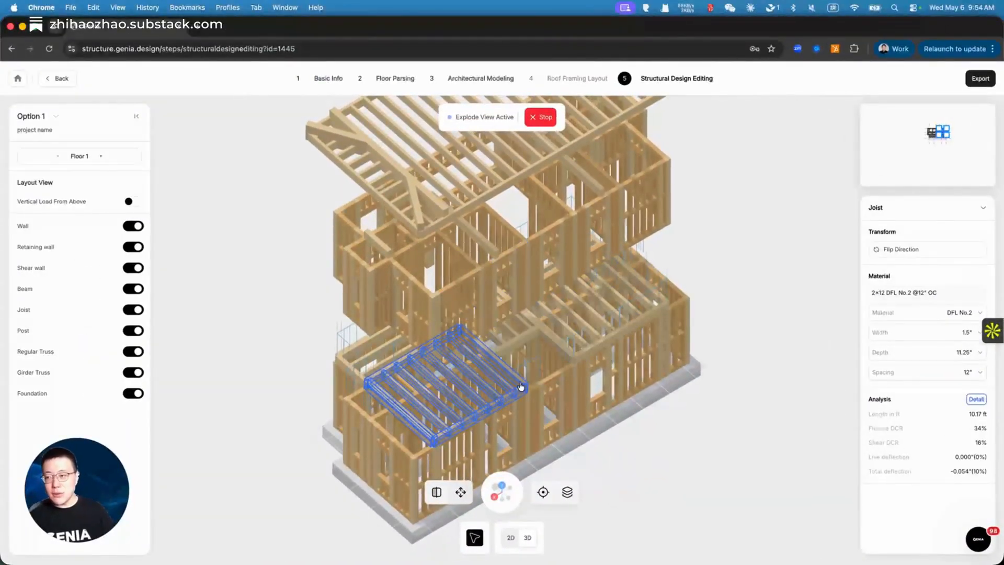
left_click(511, 538)
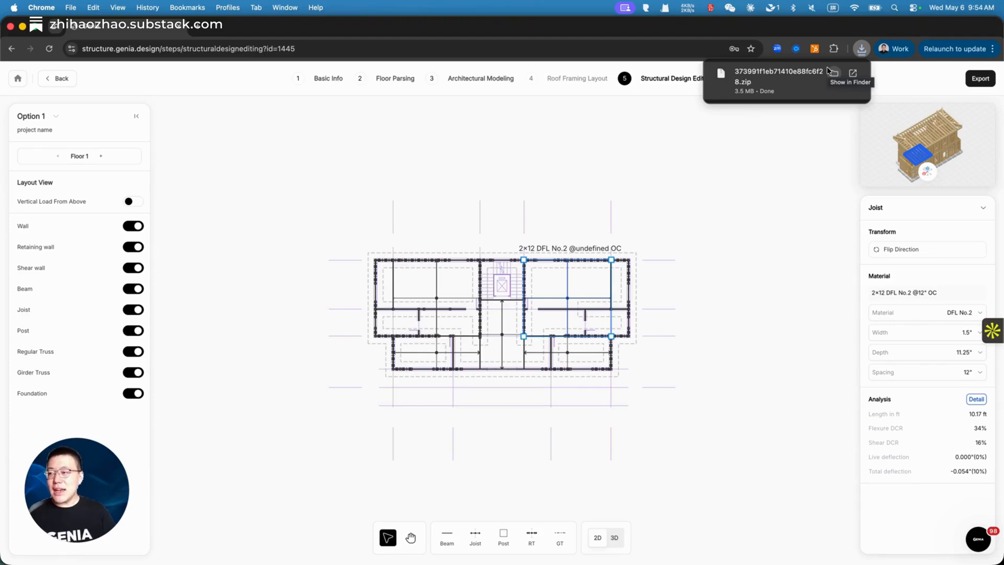
Step: Show the downloaded export folder with calc_report_v3.pdf and structural_drawings.dwg in Finder
left_click(833, 74)
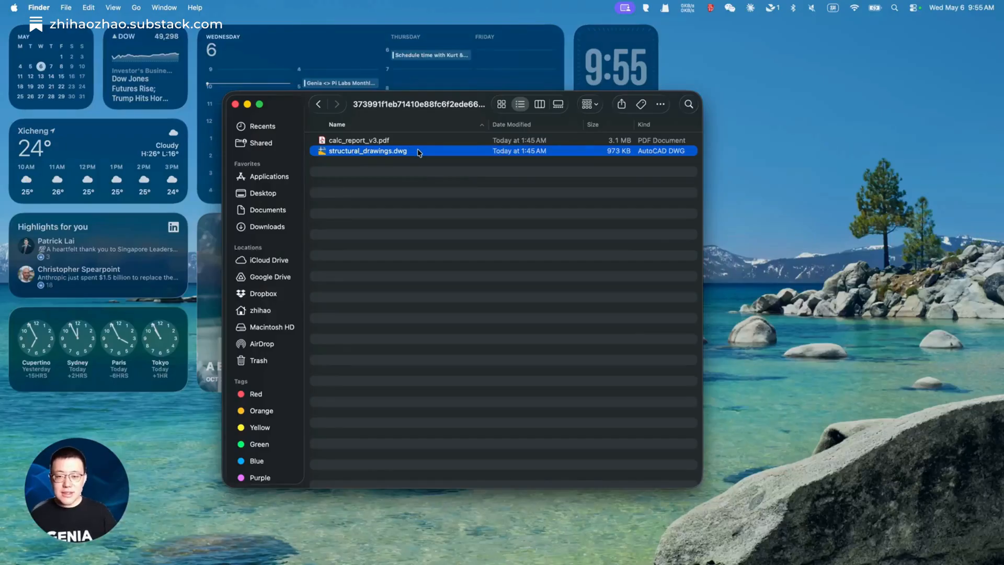
Step: Open structural_drawings.dwg in AutoCAD 2026, continuing past the non-Autodesk DWG warning
double_click(415, 152)
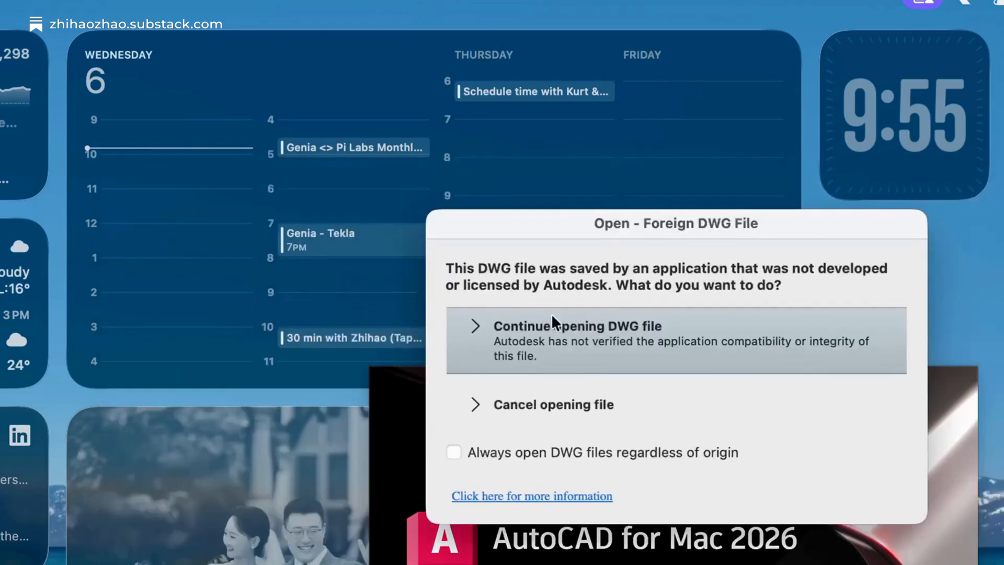
left_click(570, 325)
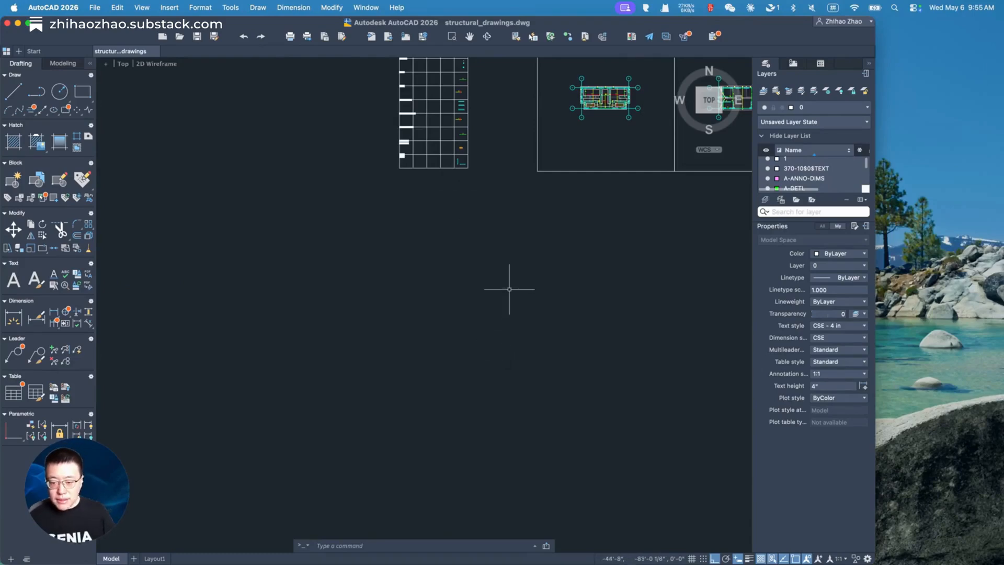
Step: Zoom and pan across the floor plans and detail sheets, window-selecting the details
scroll(510, 275, "right", 5)
scroll(510, 275, "up", 4)
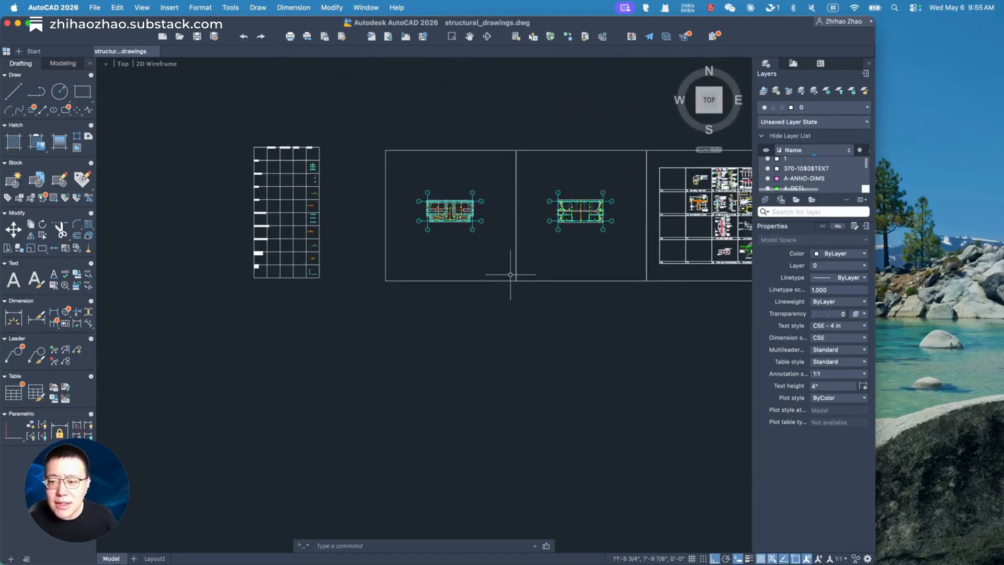
scroll(510, 274, "up", 5)
scroll(510, 275, "up", 3)
scroll(510, 275, "right", 2)
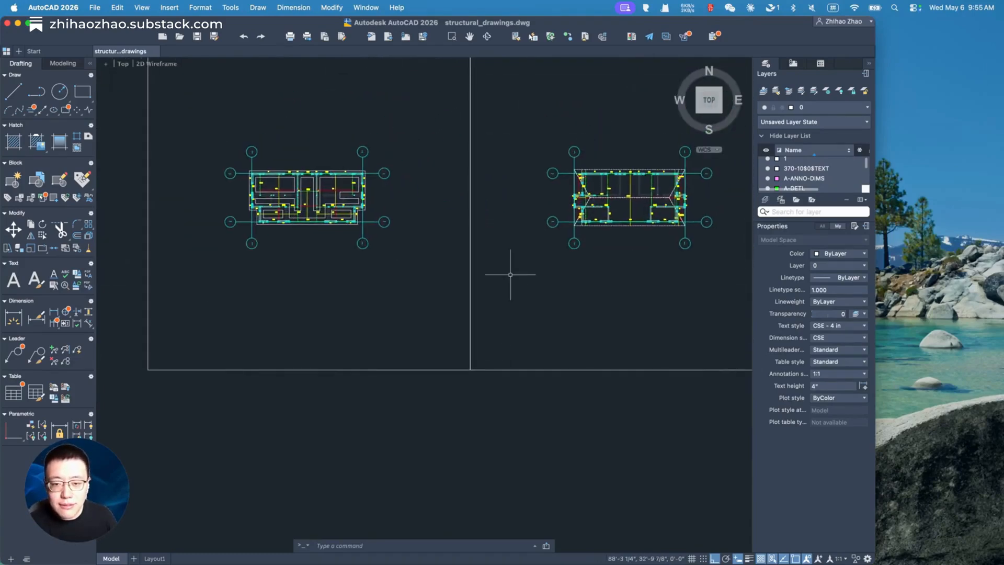
scroll(510, 274, "right", 5)
scroll(511, 274, "right", 8)
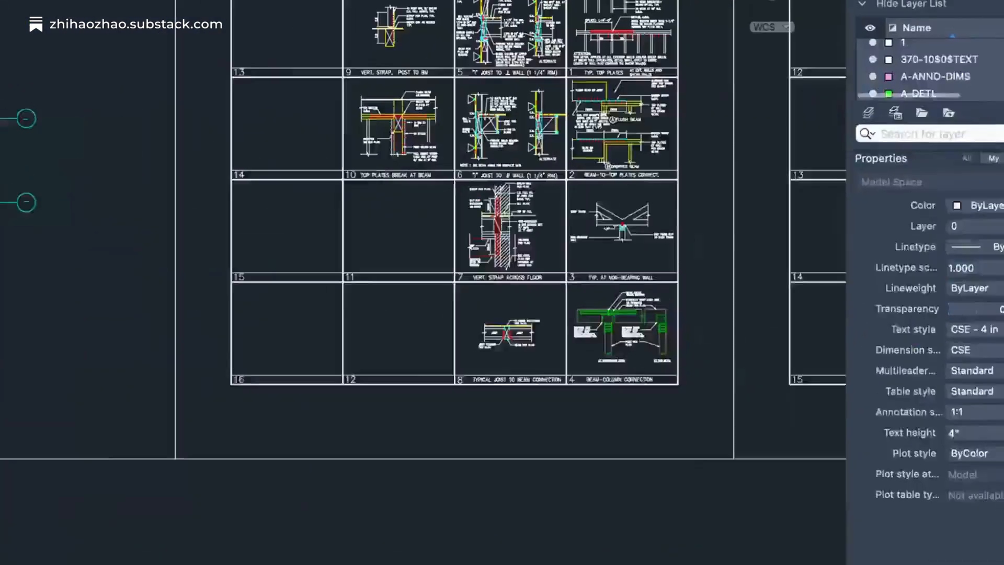
left_click(427, 242)
scroll(454, 222, "up", 6)
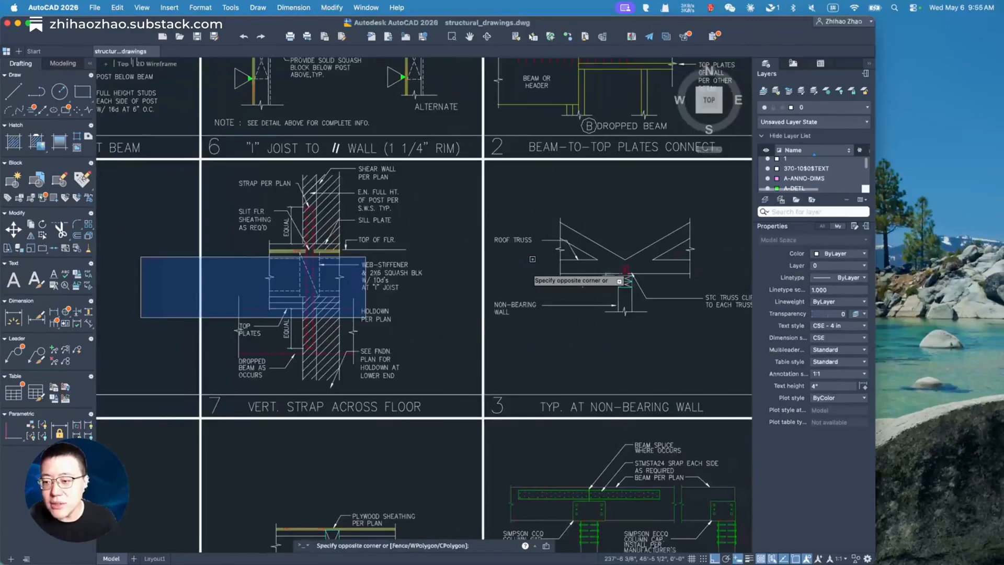
scroll(535, 262, "down", 6)
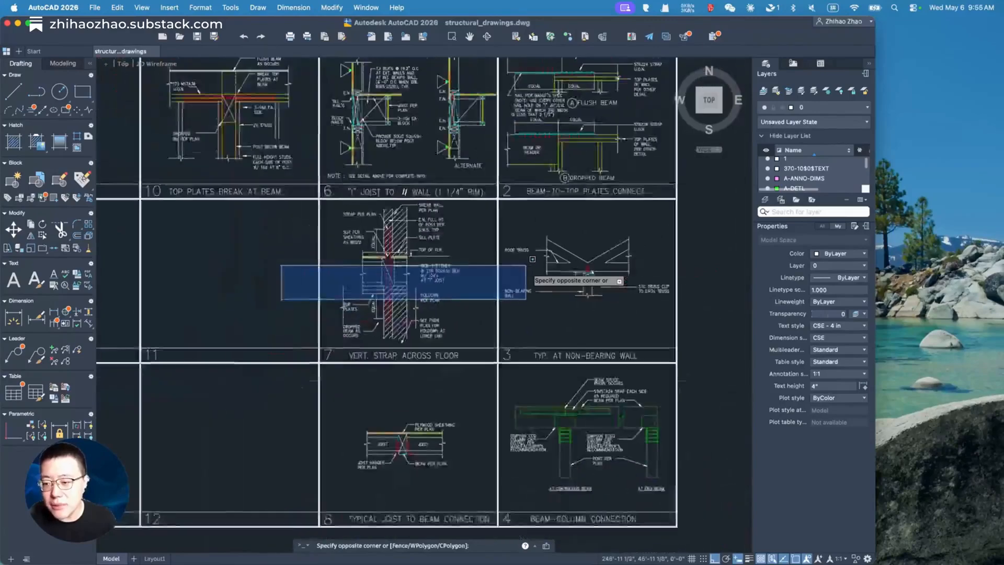
scroll(527, 265, "right", 10)
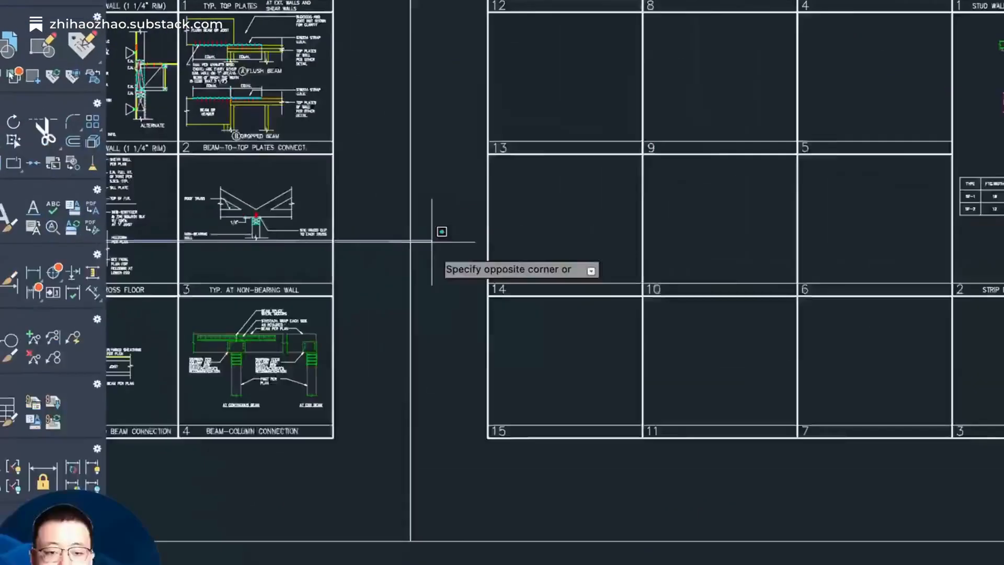
left_click(285, 293)
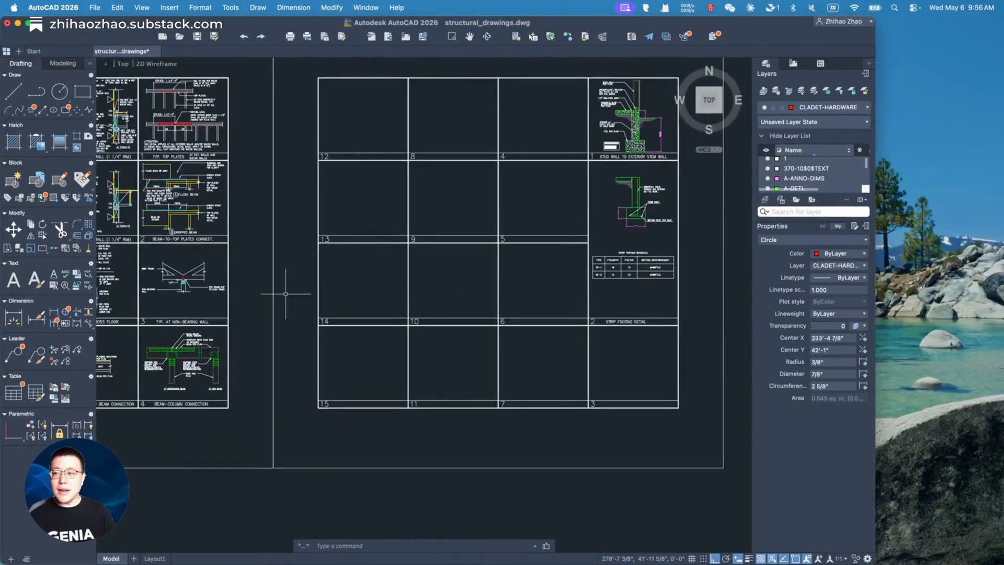
Step: Bring the Finder window back to the front from Stage Manager
left_click(761, 27)
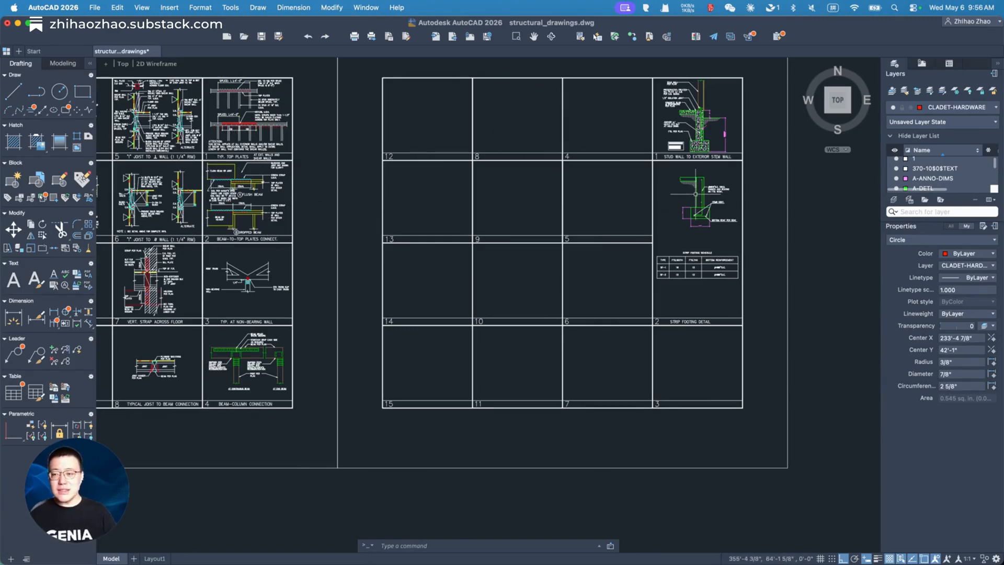
mouse_move(1002, 209)
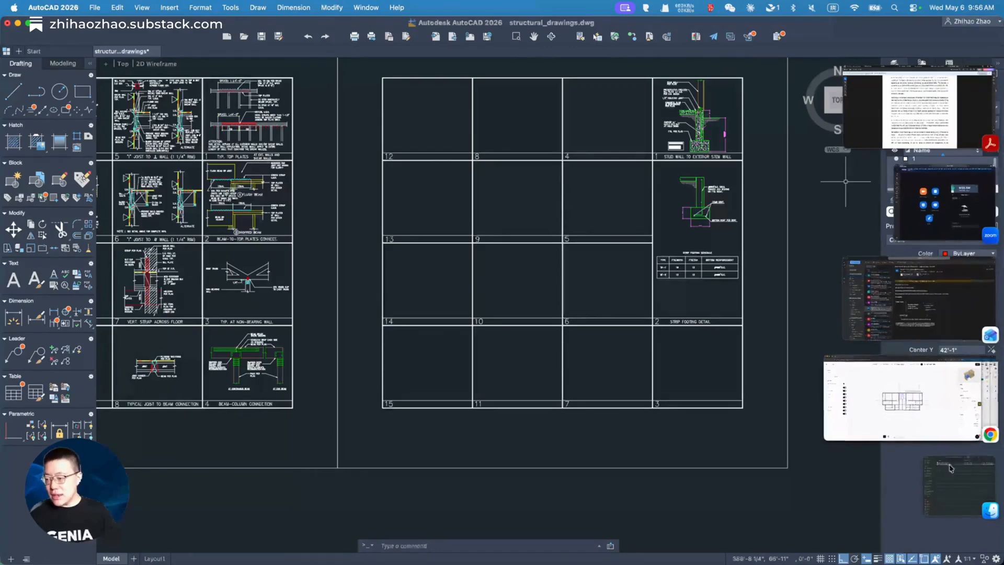
left_click(966, 490)
Step: Open calc_report_v3.pdf in Acrobat, hide All tools, and jump via Bookmarks to 1 Design Basis
double_click(448, 141)
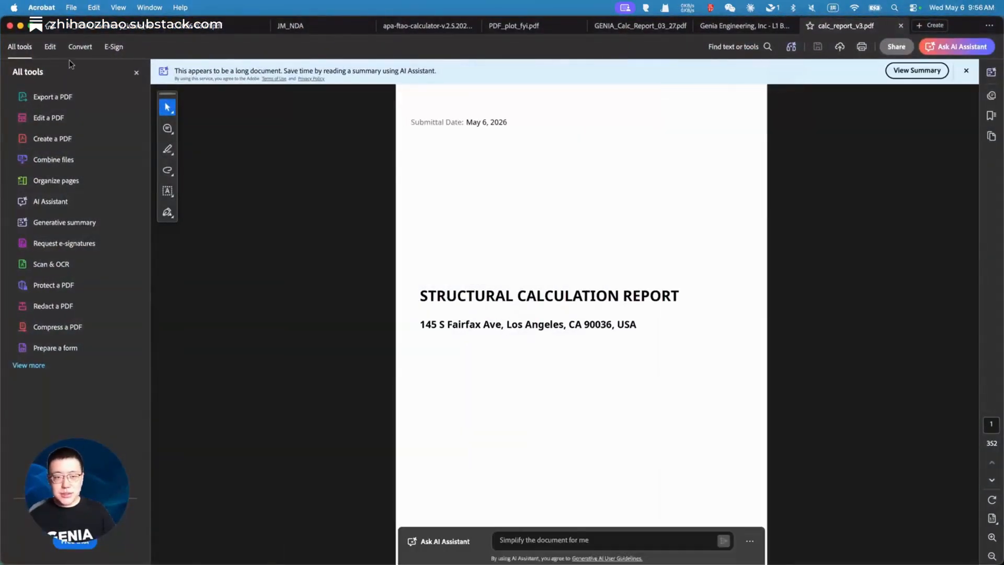
left_click(136, 74)
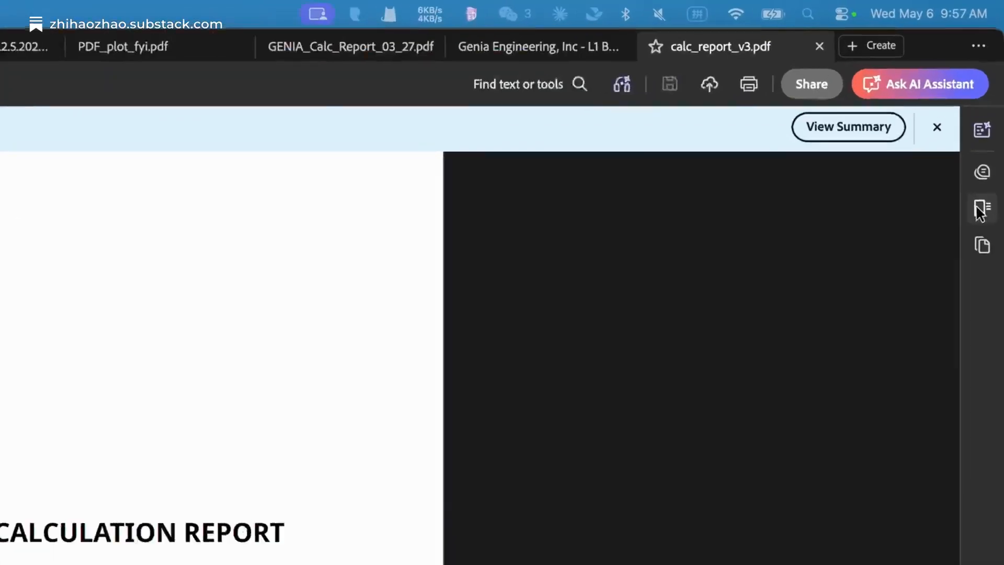
left_click(990, 115)
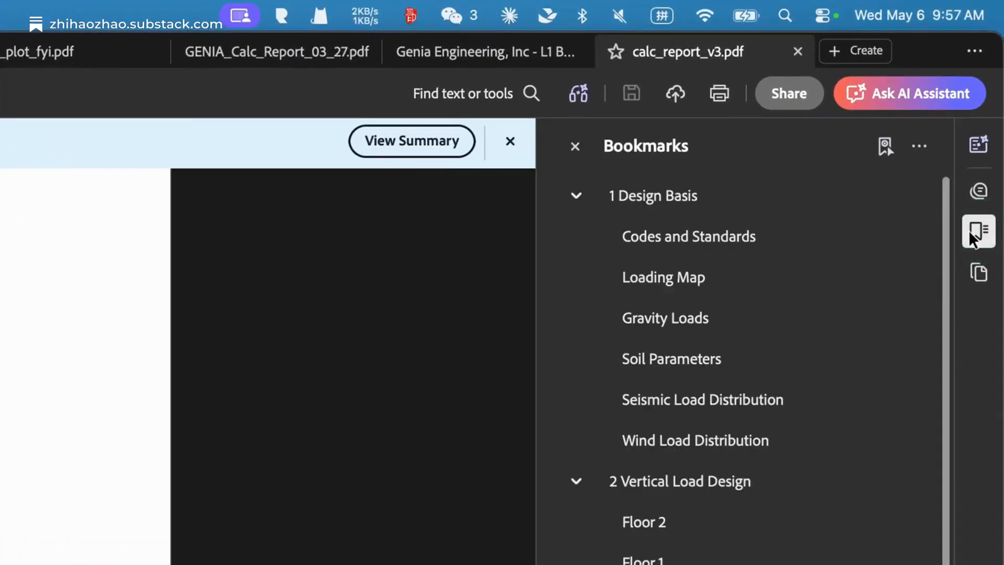
left_click(709, 196)
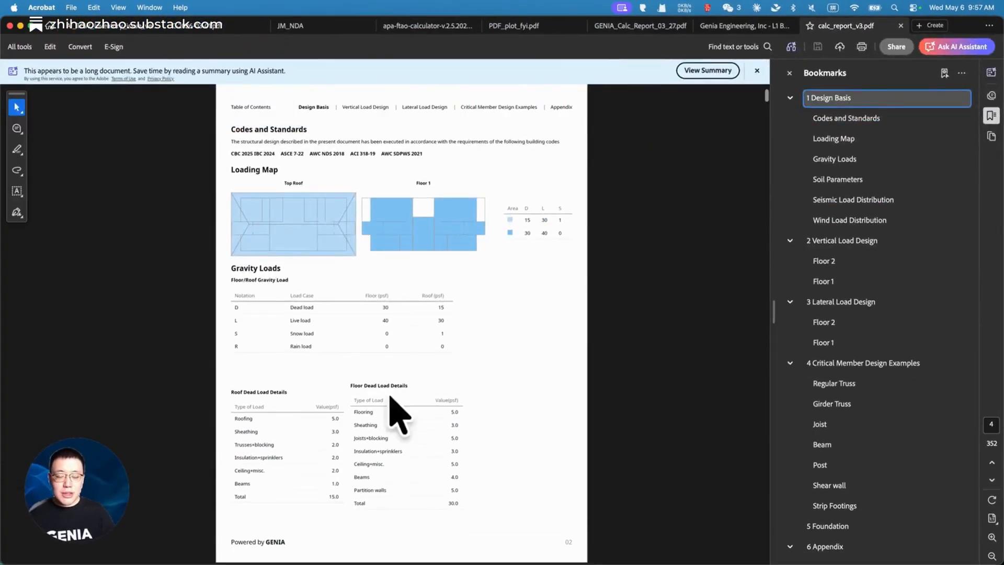
Step: Scroll through Vertical and Lateral Load Design to the Critical Member Design Examples, then jump to Foundation
scroll(361, 340, "down", 5)
scroll(356, 344, "down", 20)
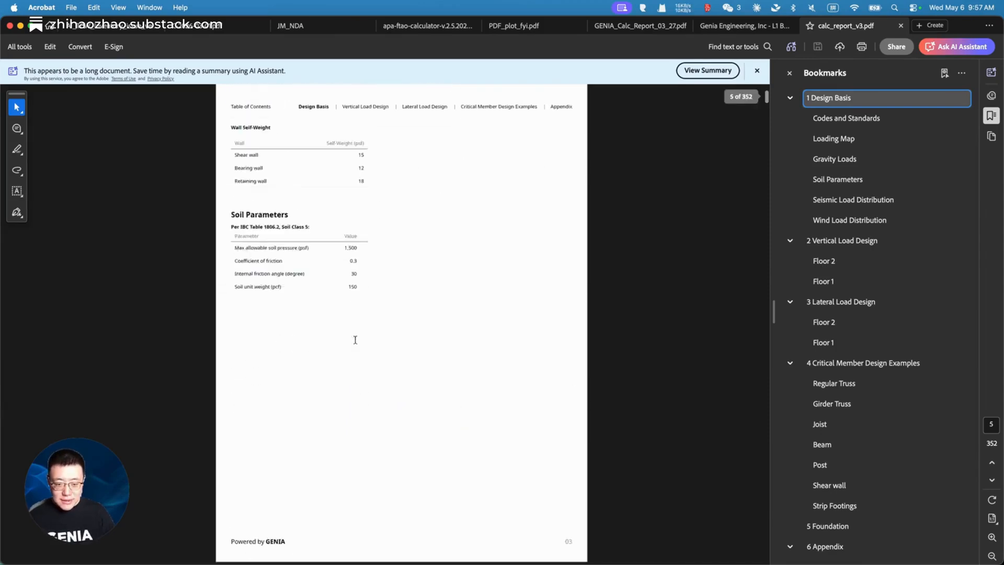
scroll(359, 349, "down", 12)
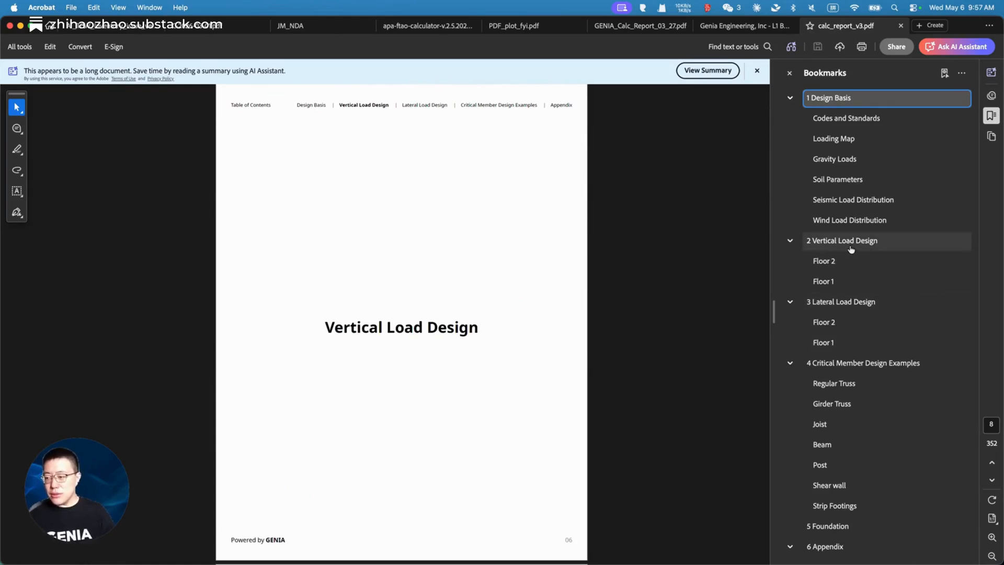
scroll(350, 416, "down", 9)
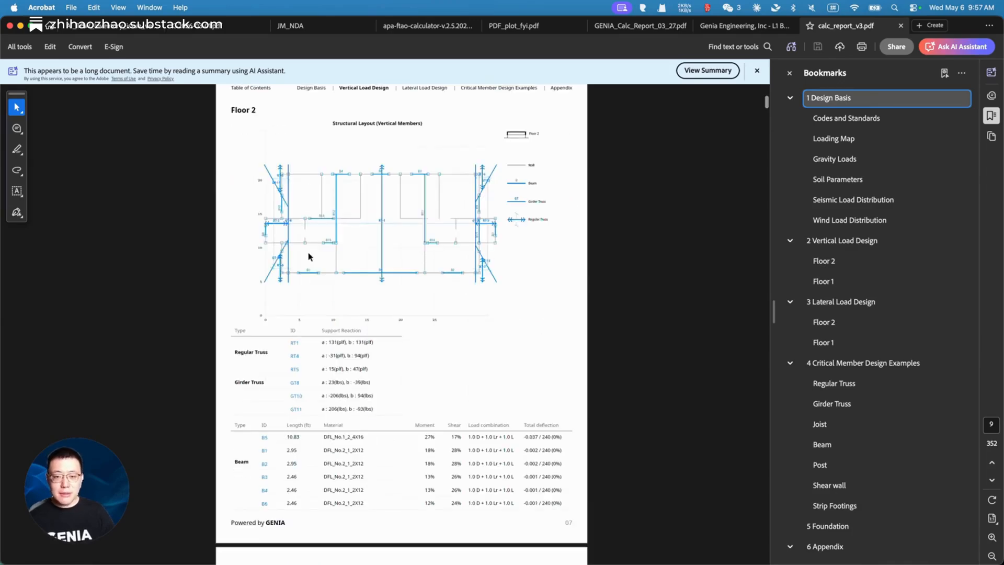
scroll(320, 377, "down", 15)
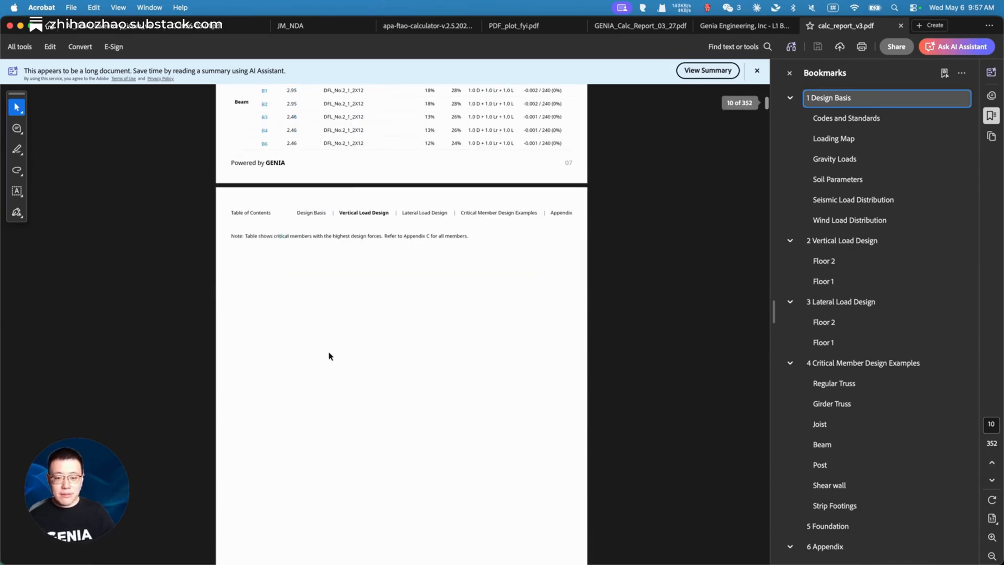
scroll(372, 501, "down", 20)
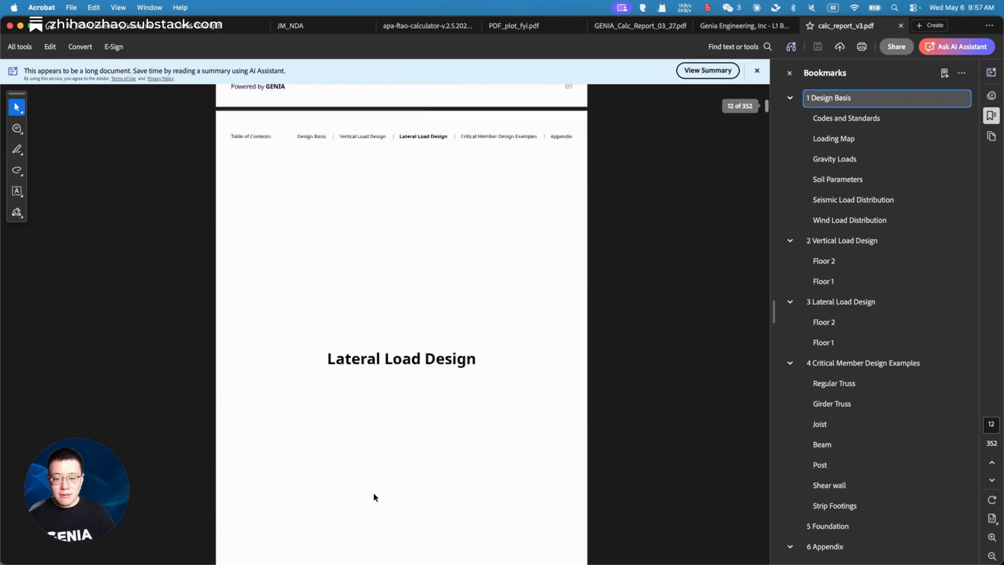
scroll(374, 485, "down", 20)
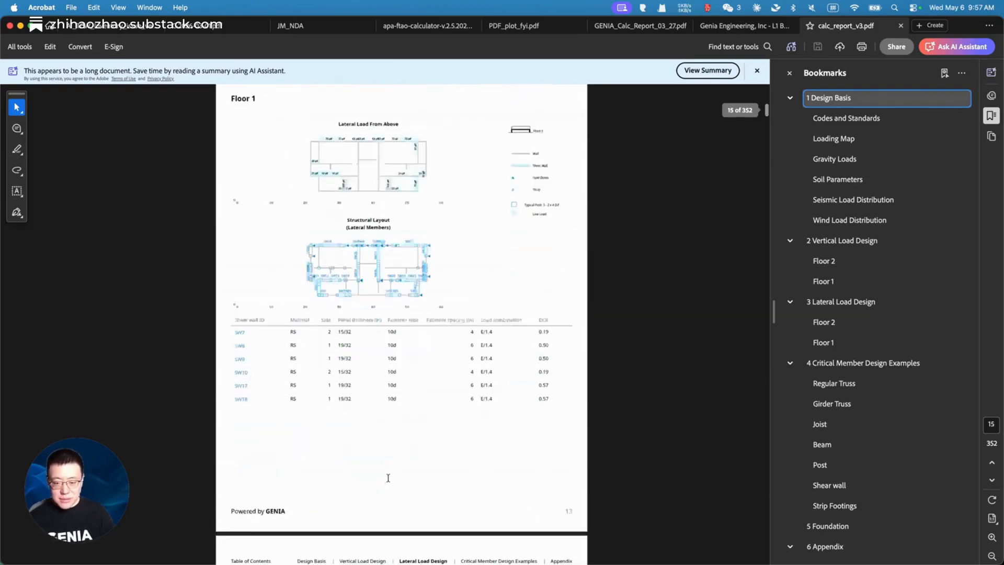
scroll(390, 438, "up", 5)
scroll(335, 425, "down", 1)
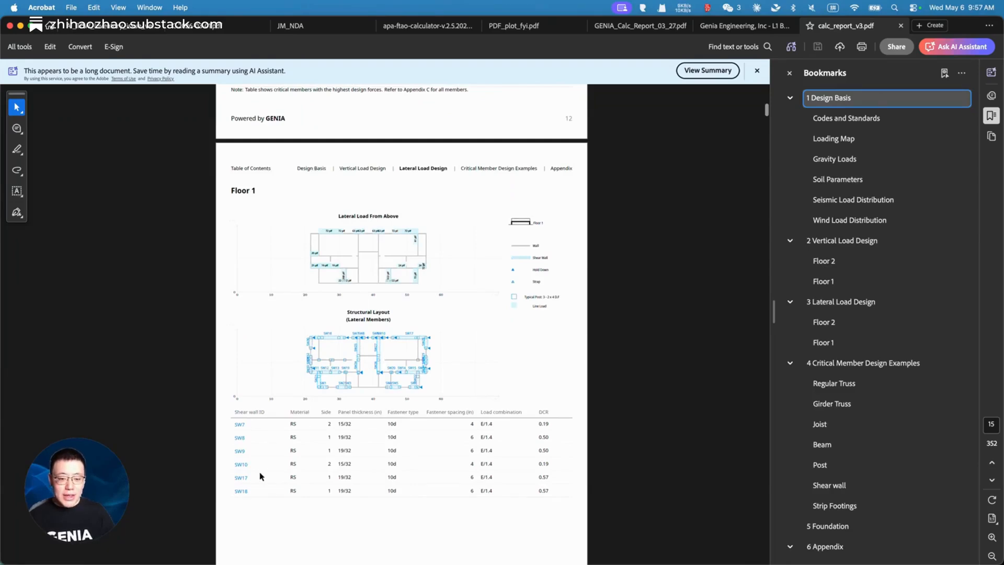
scroll(260, 476, "down", 10)
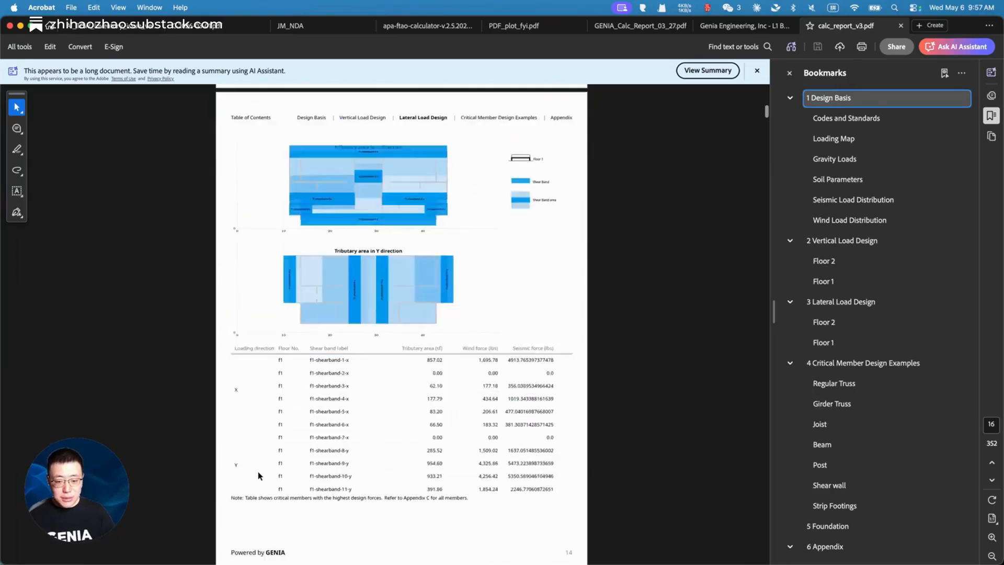
scroll(259, 475, "down", 18)
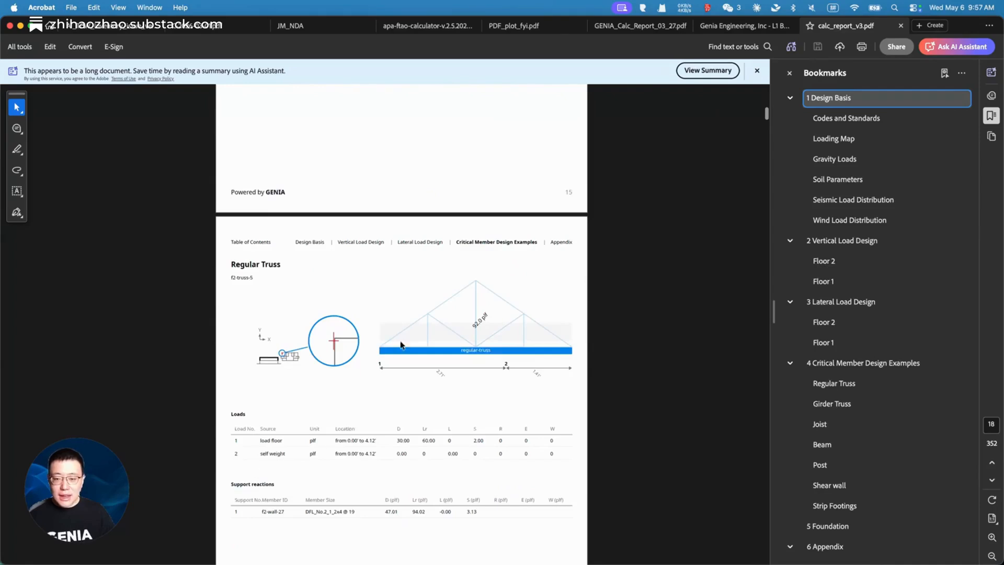
scroll(349, 404, "down", 2)
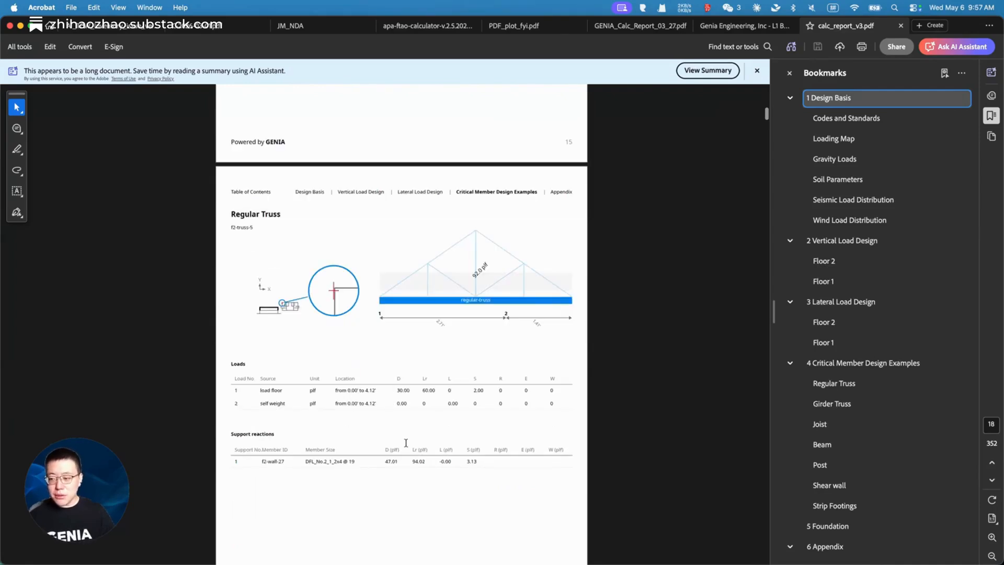
scroll(865, 404, "down", 8)
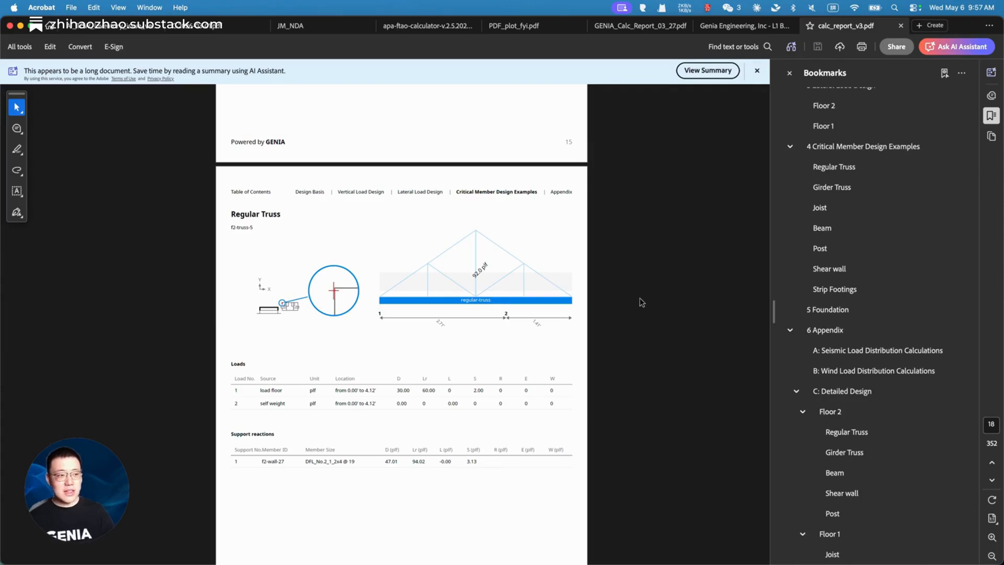
scroll(506, 431, "down", 10)
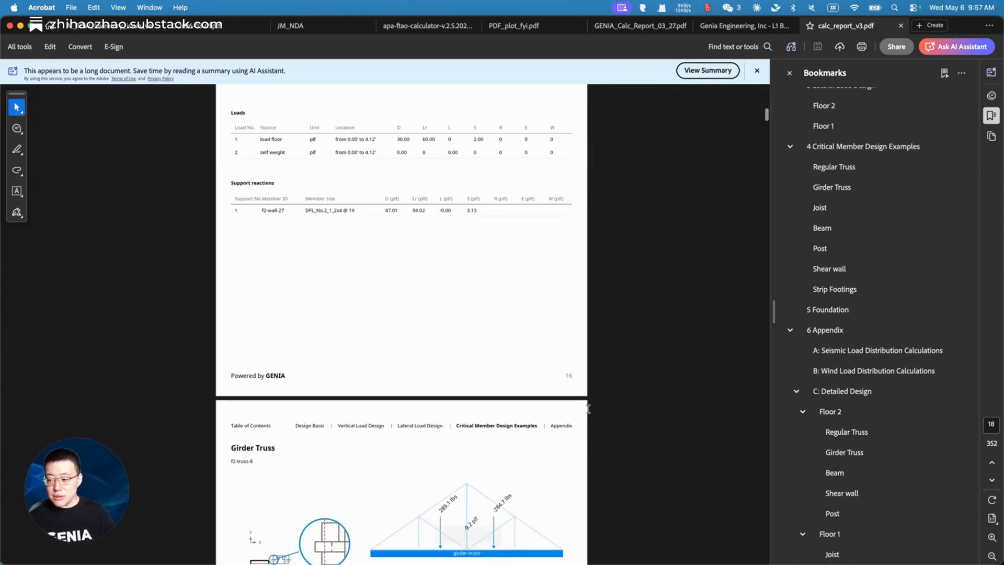
left_click(829, 310)
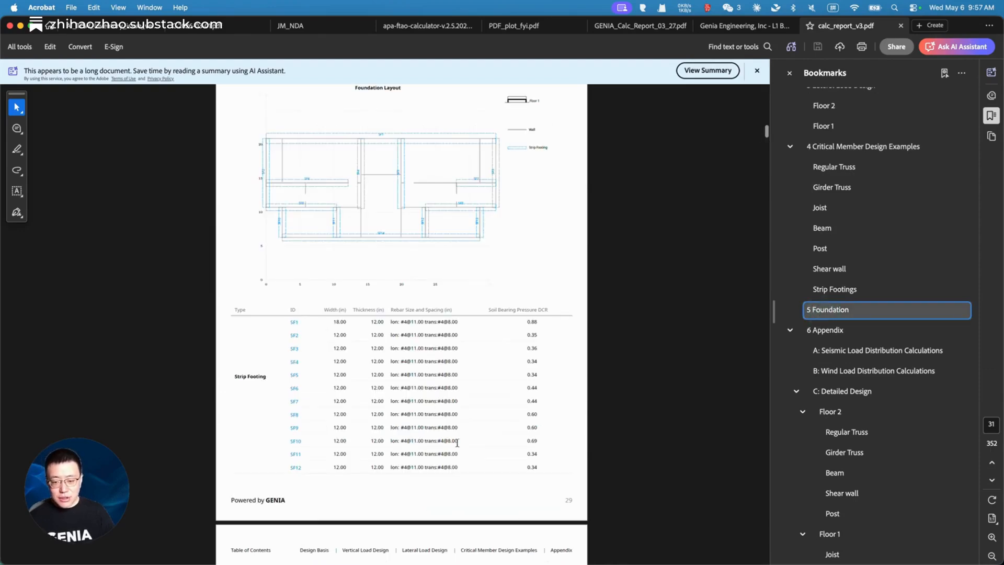
Step: Read from Foundation into Appendix A seismic results, then bring the Genia floor-plan window forward
scroll(457, 443, "down", 15)
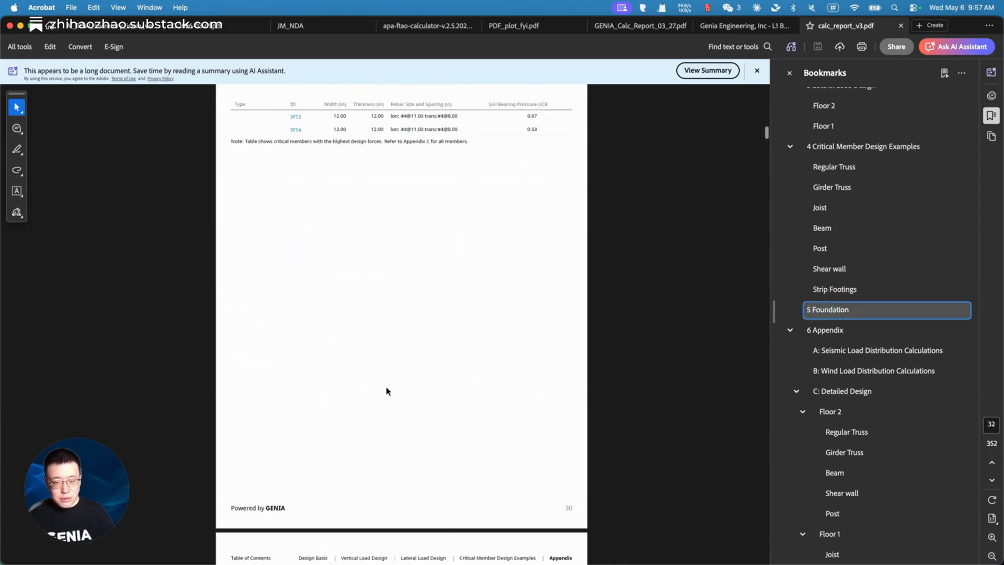
scroll(386, 388, "up", 10)
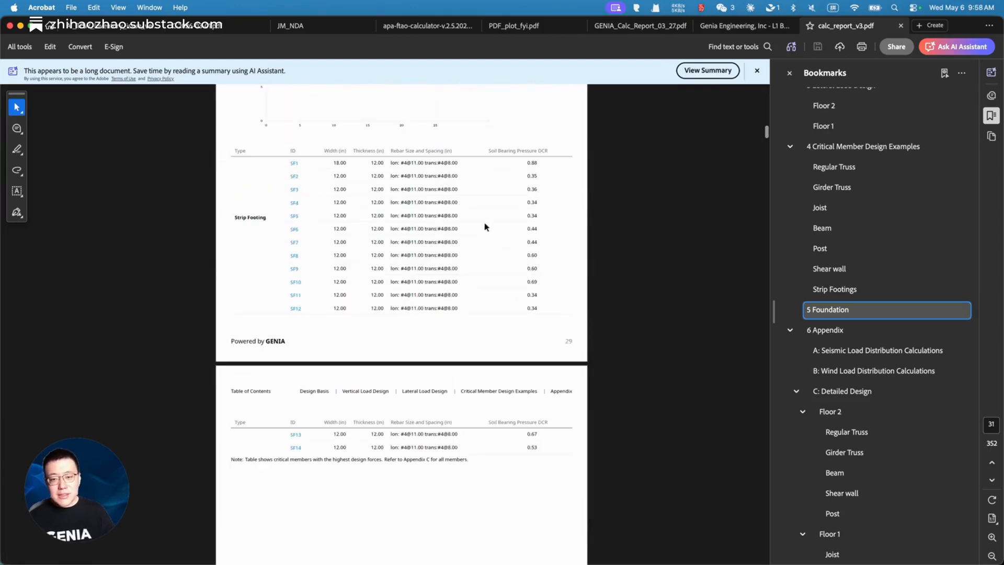
scroll(439, 306, "down", 20)
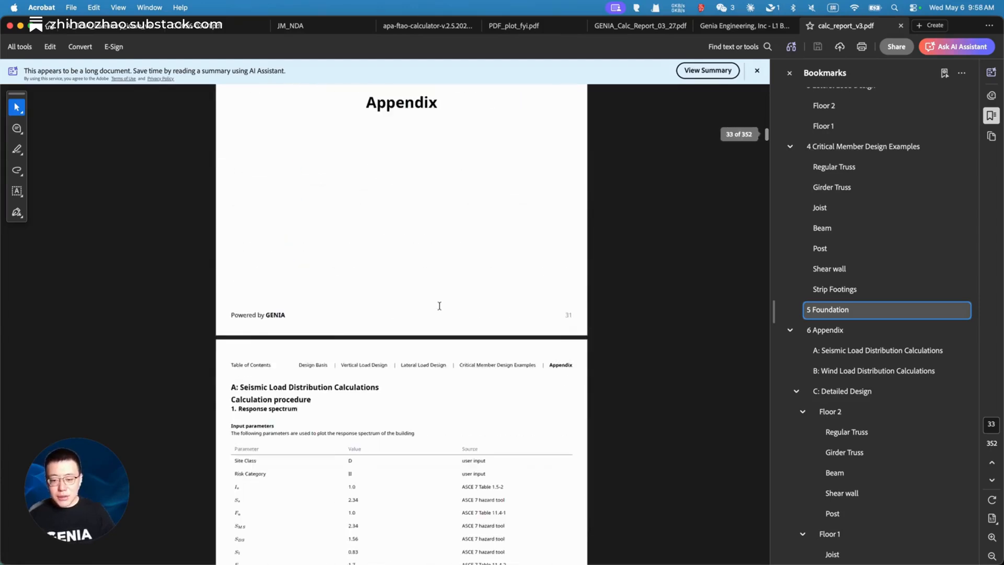
scroll(406, 302, "down", 5)
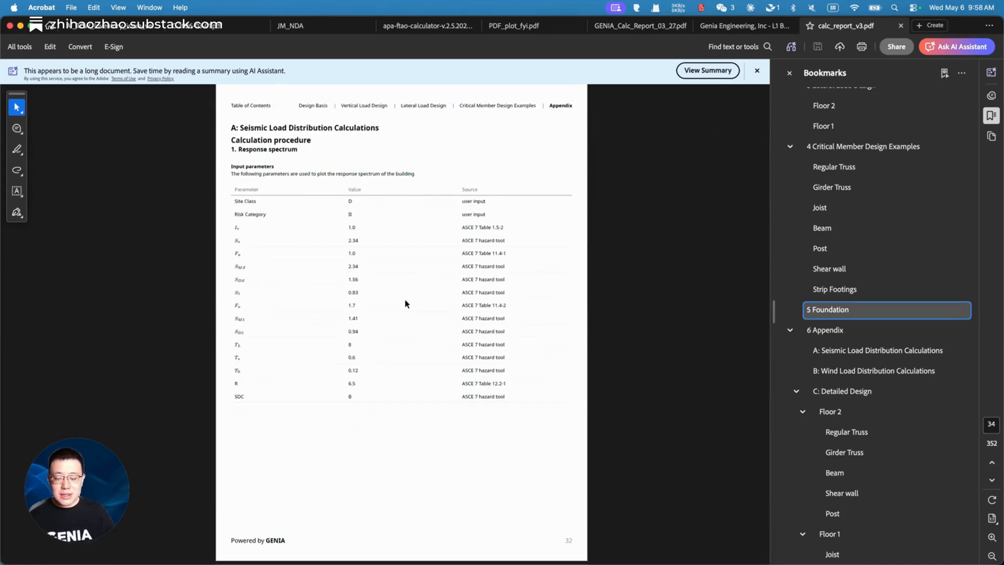
scroll(405, 304, "down", 13)
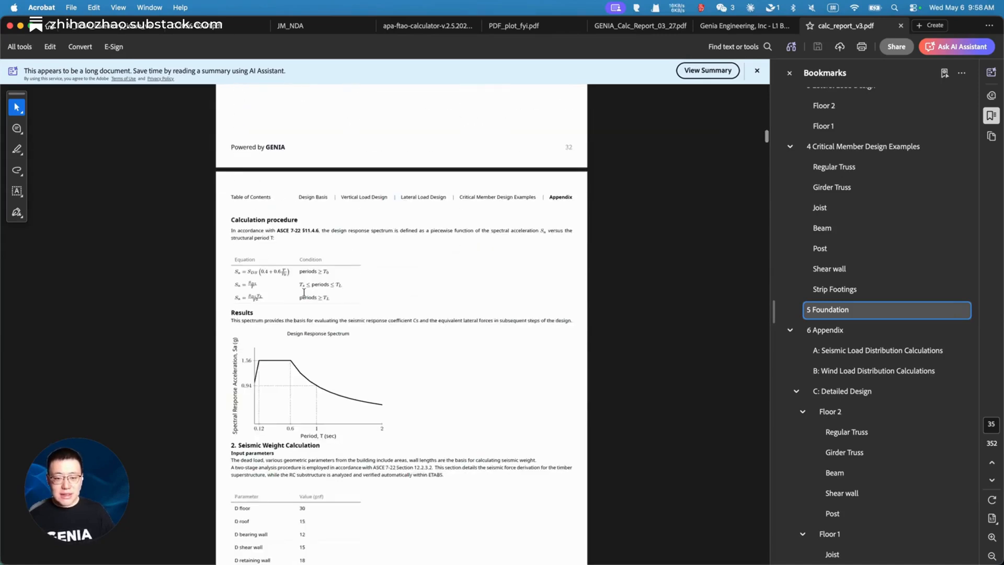
scroll(304, 293, "down", 2)
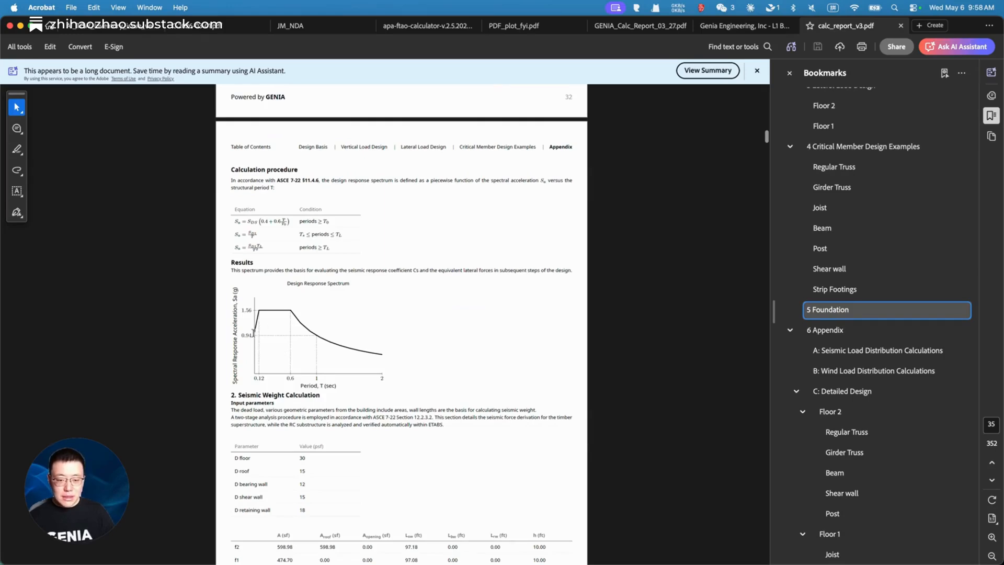
scroll(373, 365, "down", 20)
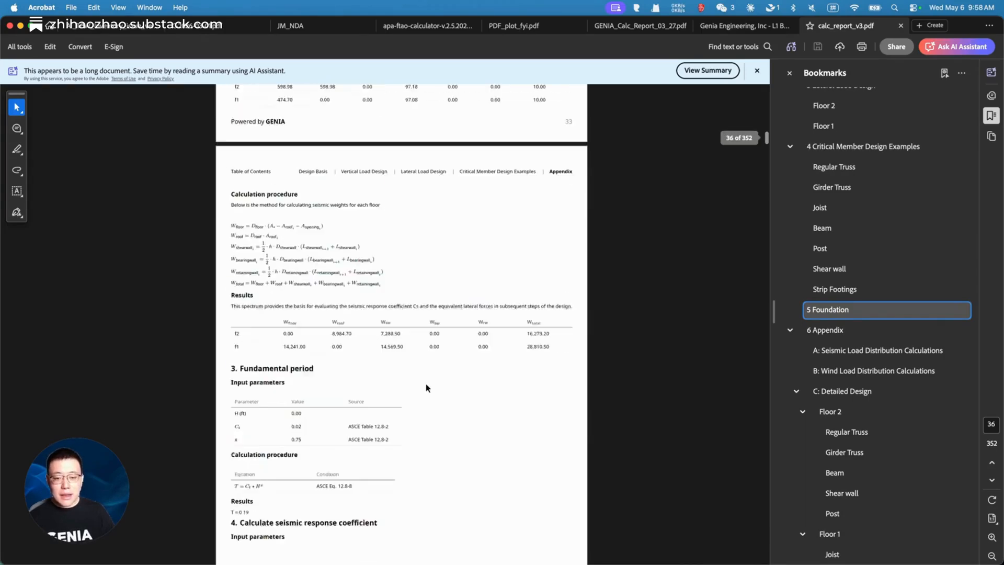
scroll(353, 343, "down", 20)
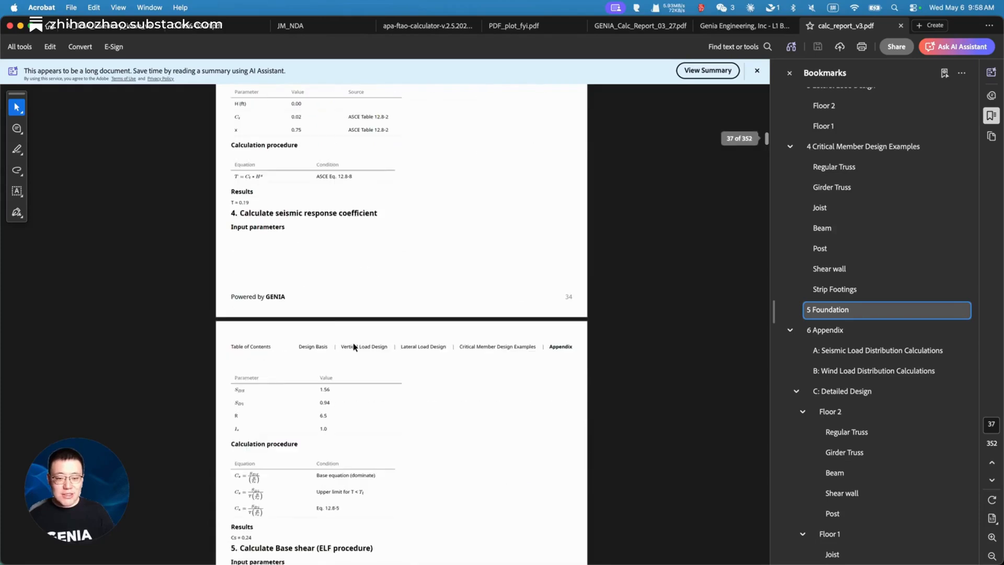
scroll(352, 346, "down", 18)
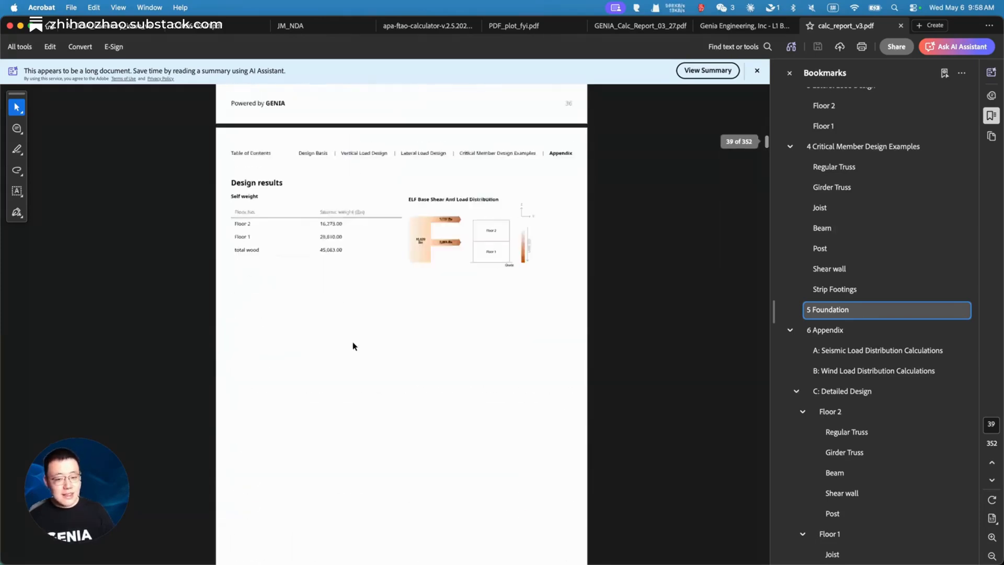
mouse_move(961, 310)
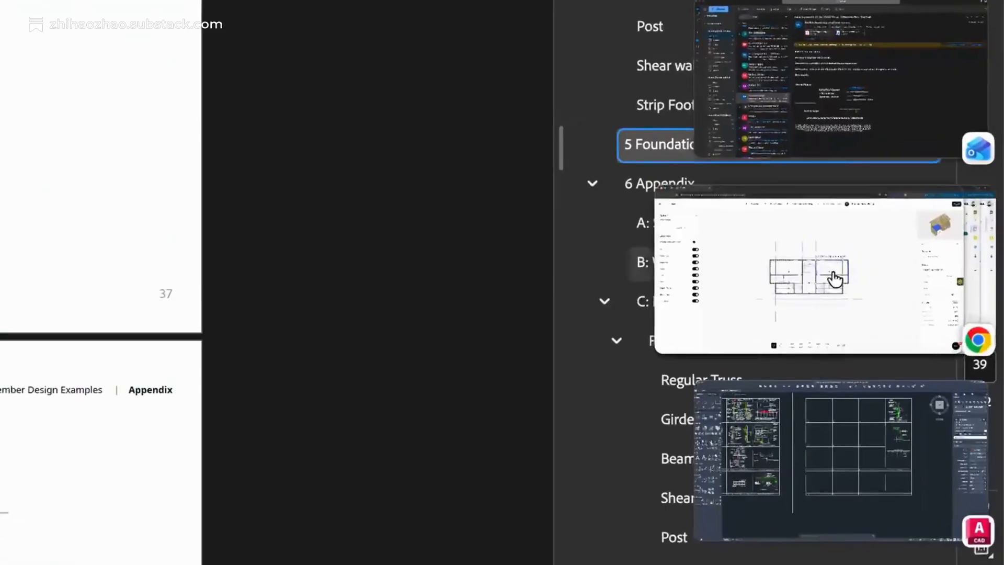
left_click(917, 380)
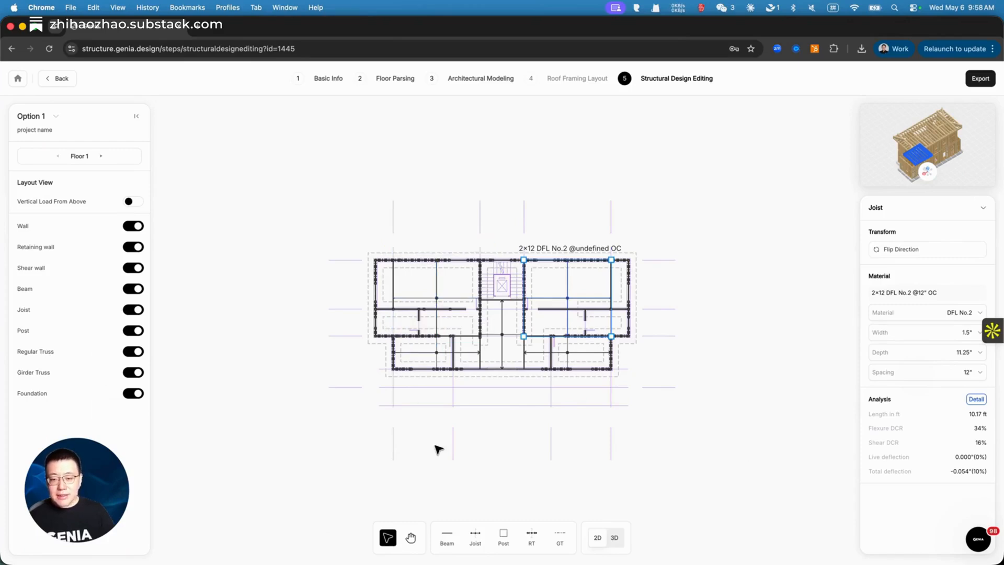
Step: Switch from the Beam tool back to Select and rerun the Floor 1 structural design
left_click(447, 536)
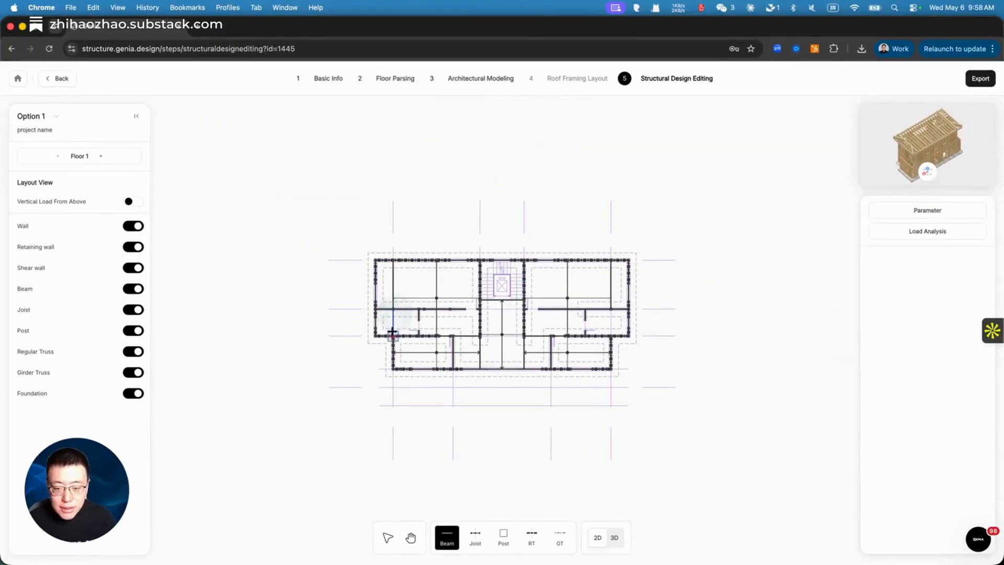
left_click(321, 530)
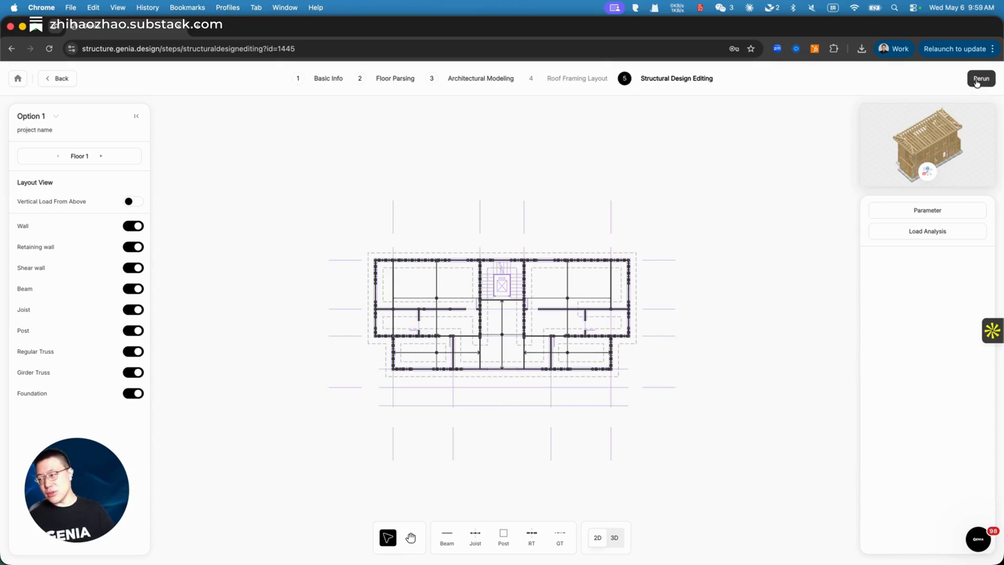
left_click(977, 79)
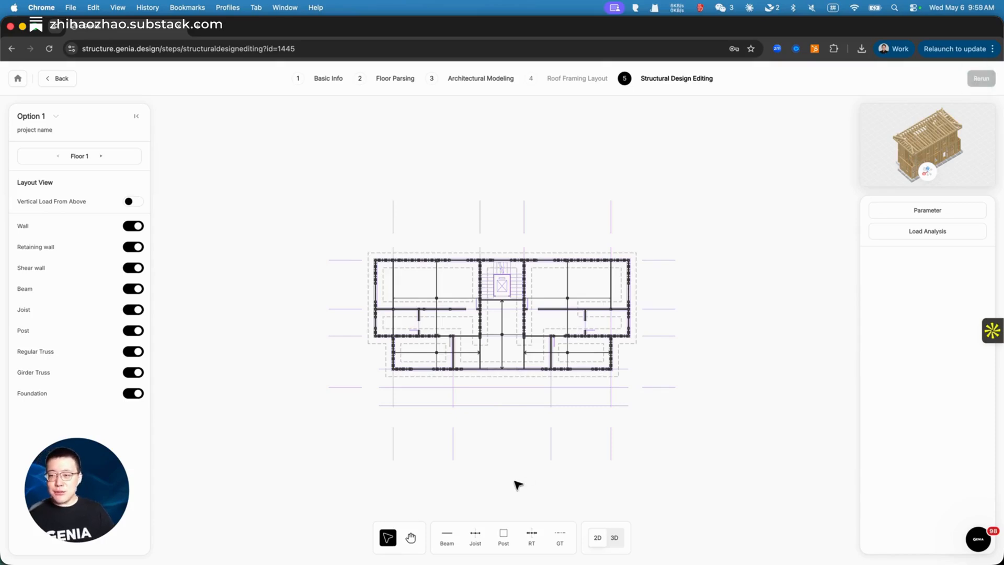